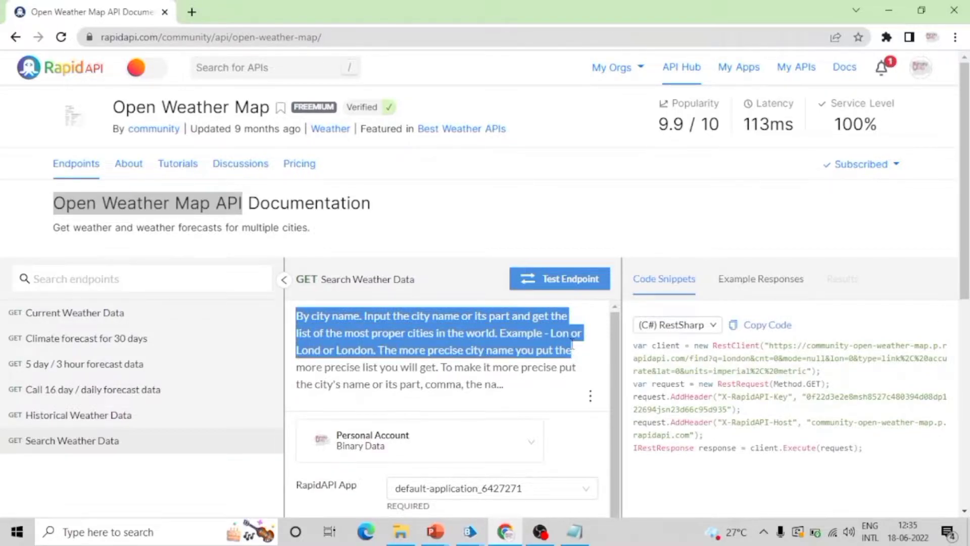
Review the Search Weather Data endpoint's description and its header, required and optional parameters on RapidAPI.
drag(572, 350, 577, 384)
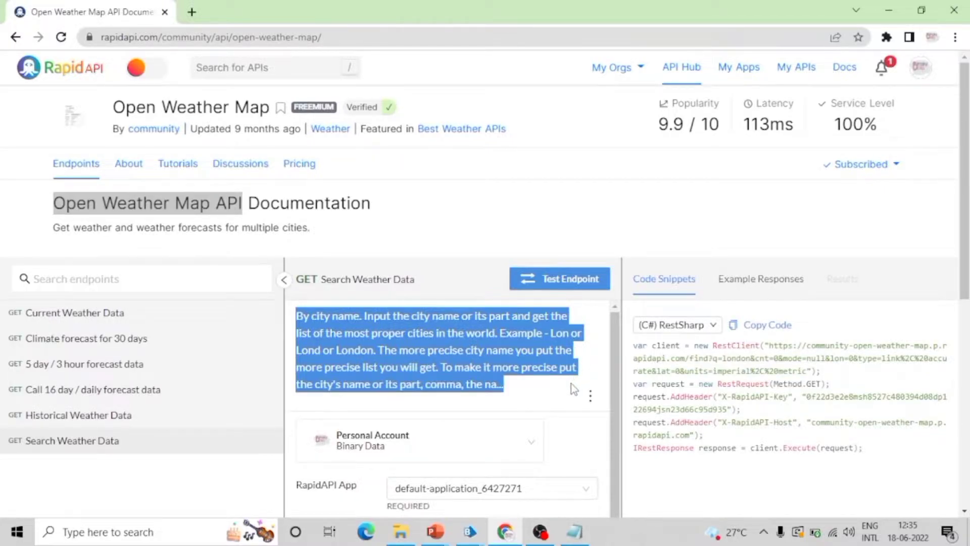
click(520, 383)
scroll(523, 379, down, 3)
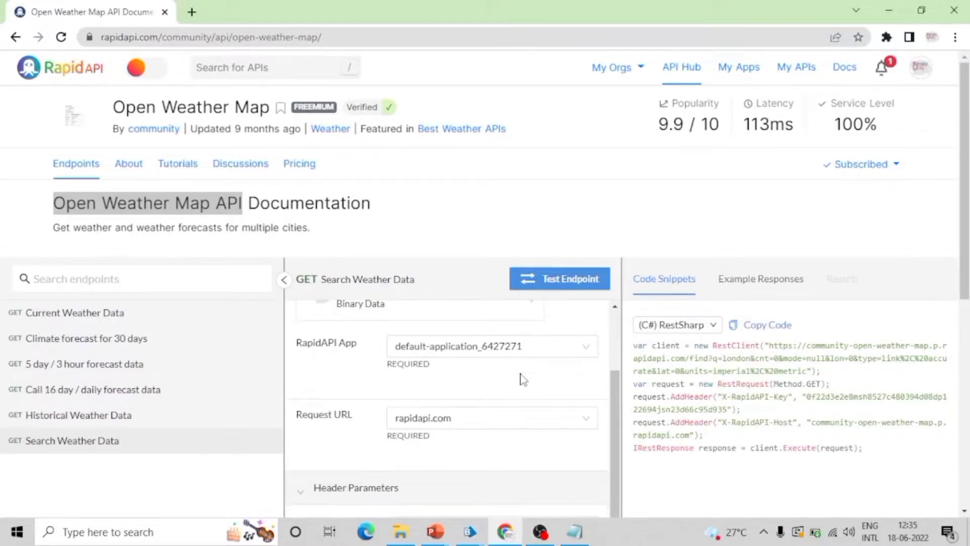
scroll(523, 379, down, 8)
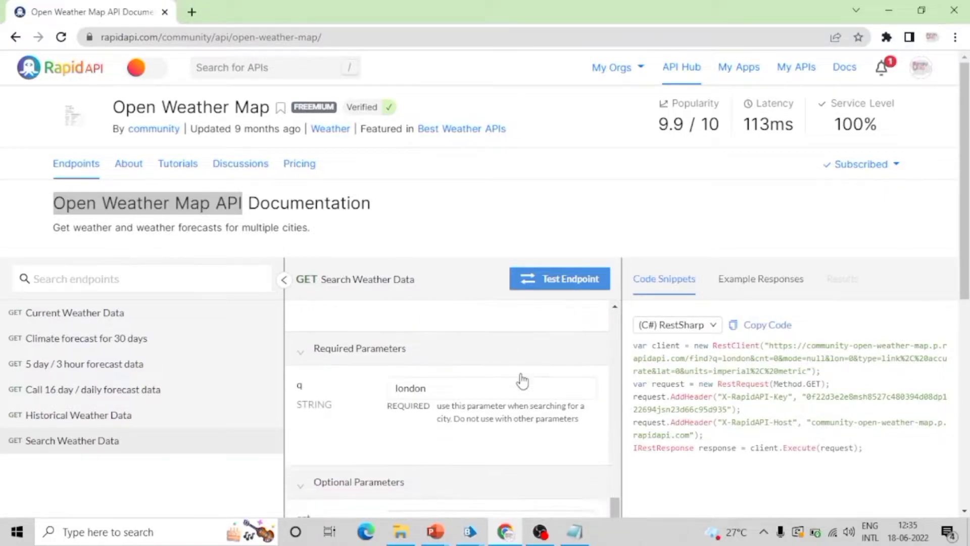
scroll(522, 380, down, 2)
scroll(523, 380, up, 3)
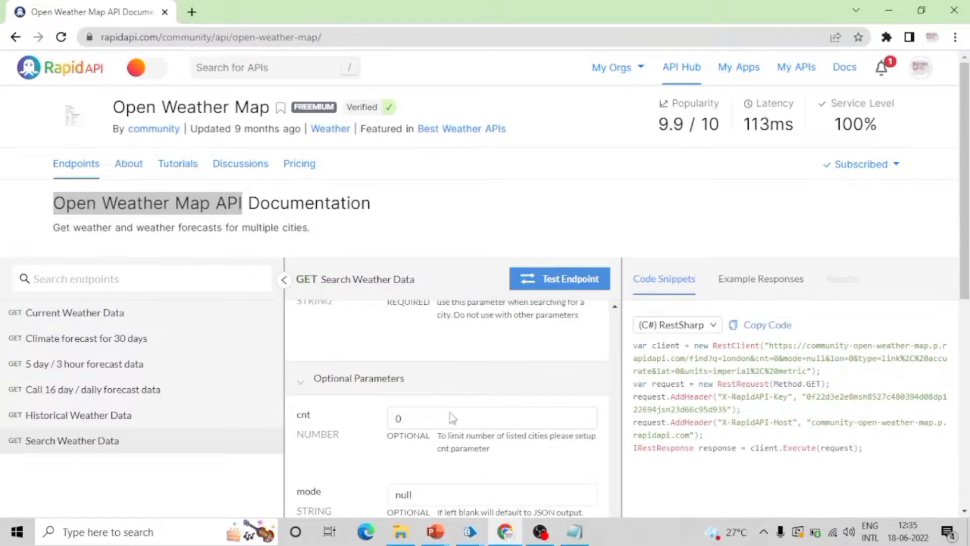
scroll(447, 431, down, 5)
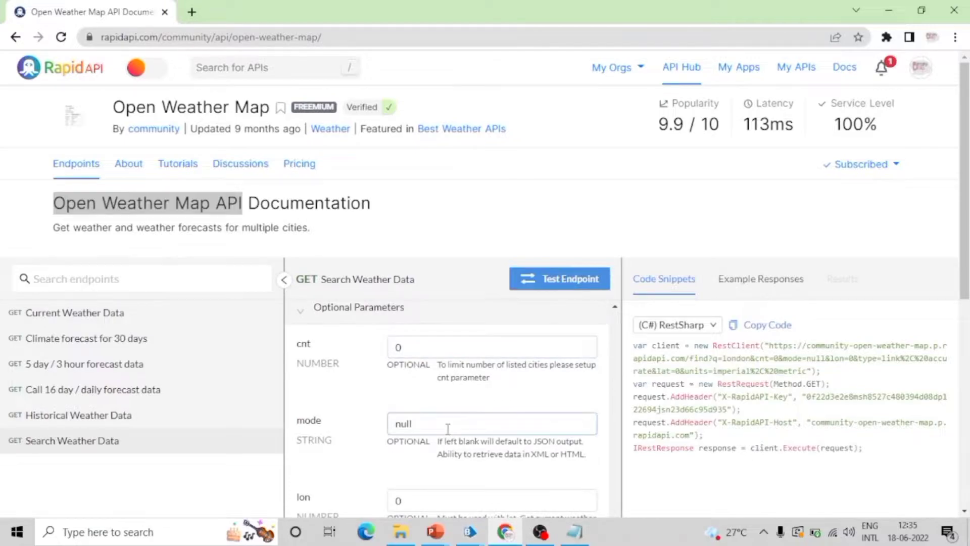
scroll(446, 430, down, 4)
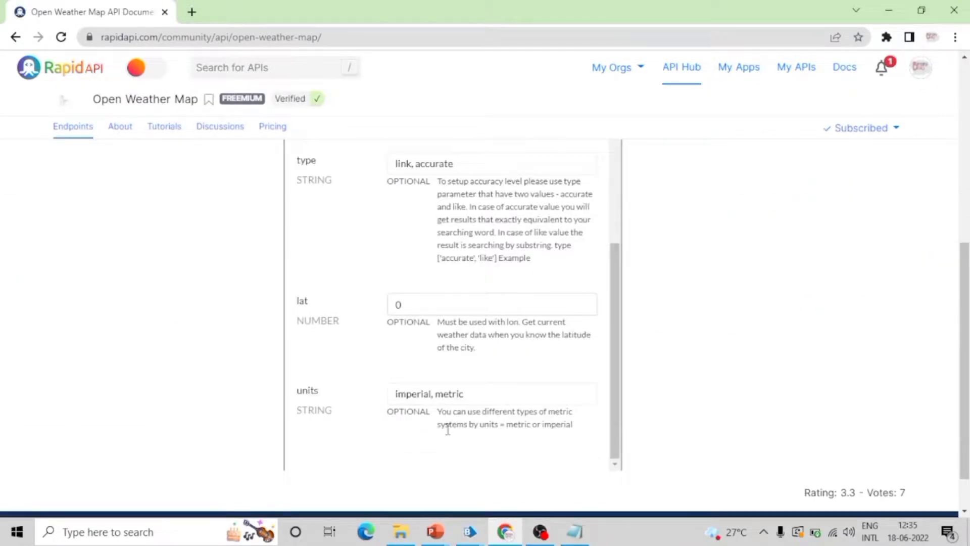
scroll(448, 430, up, 8)
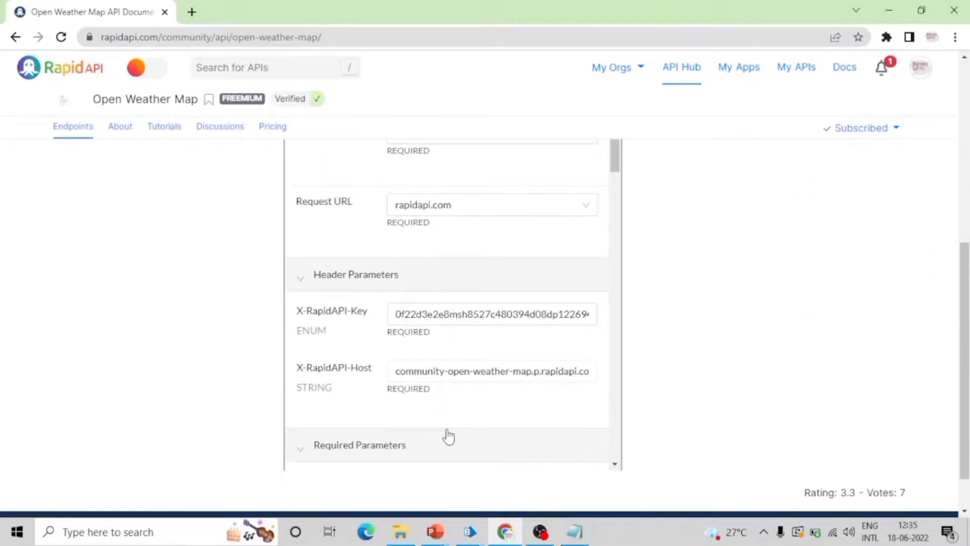
Switch to Blue Prism and open the Open Weather Map API web service definition for editing in a maximized window.
mouse_move(470, 531)
click(539, 483)
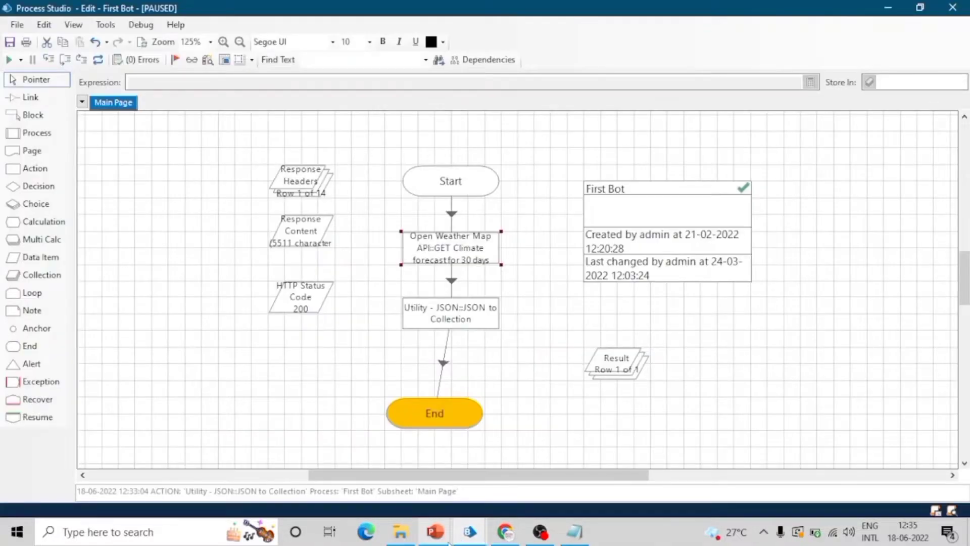
click(394, 464)
click(604, 25)
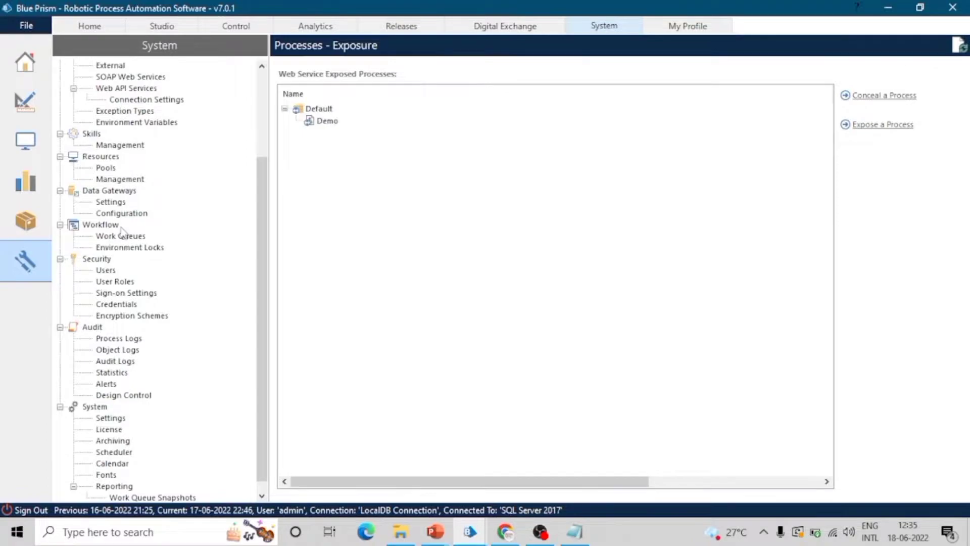
click(131, 89)
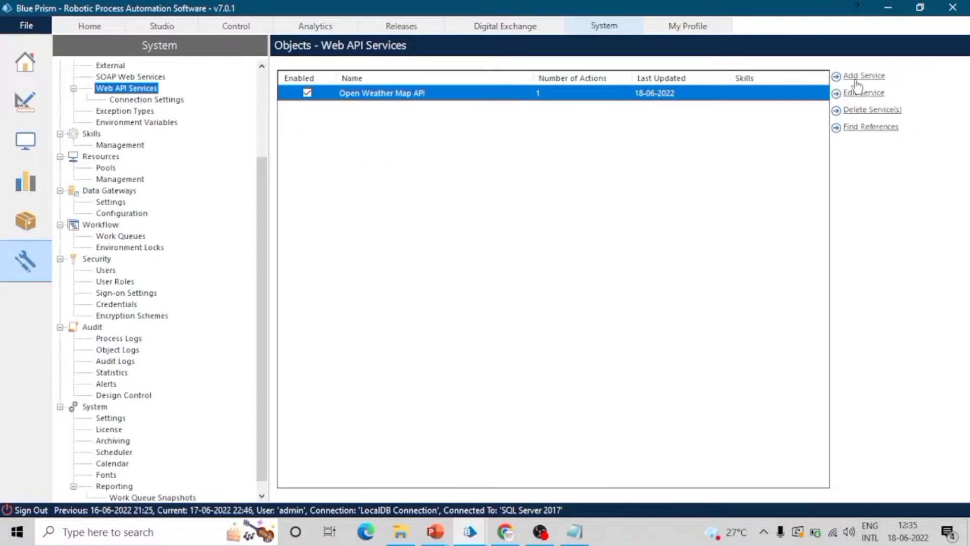
click(858, 92)
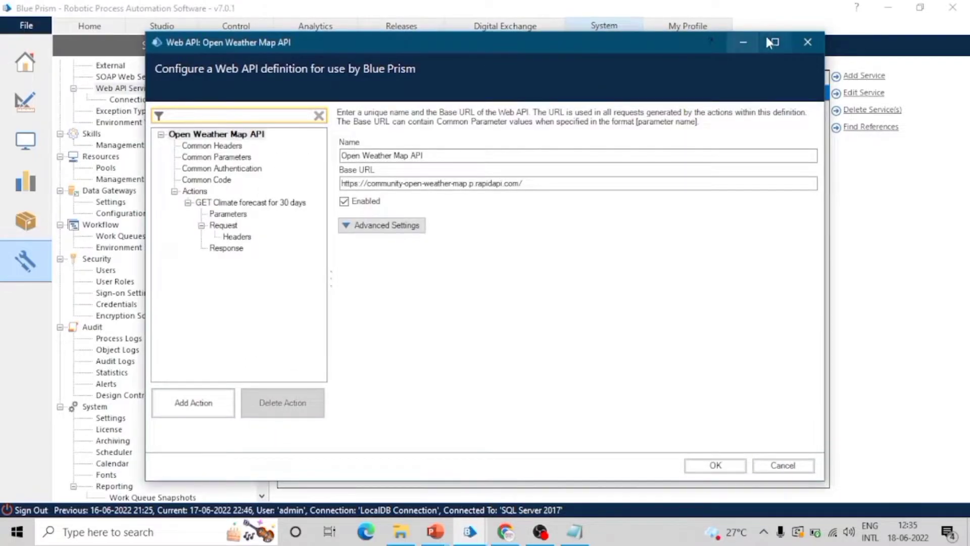
click(772, 41)
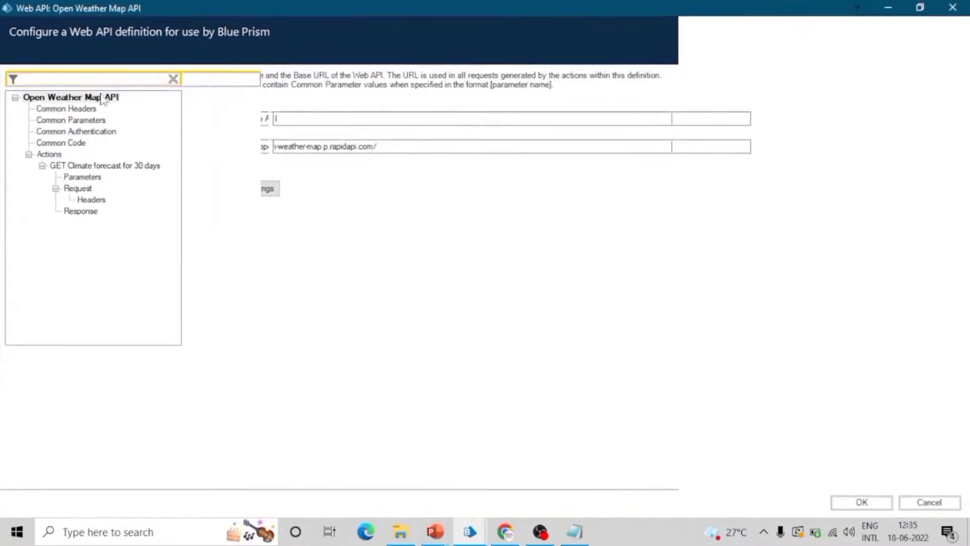
Add a new action named GET Search Weather Data to the Open Weather Map API definition.
click(28, 154)
click(71, 451)
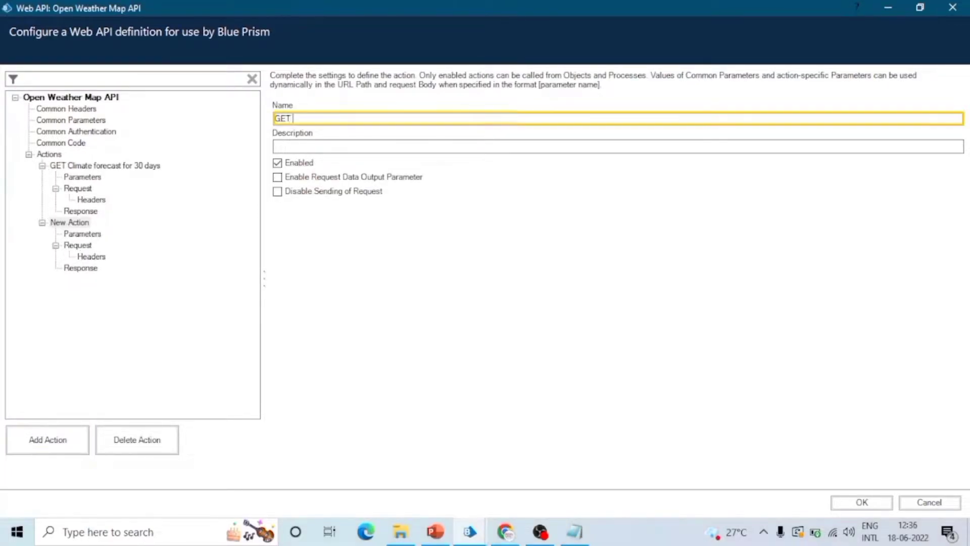
text(Search Weather Data)
key(Tab)
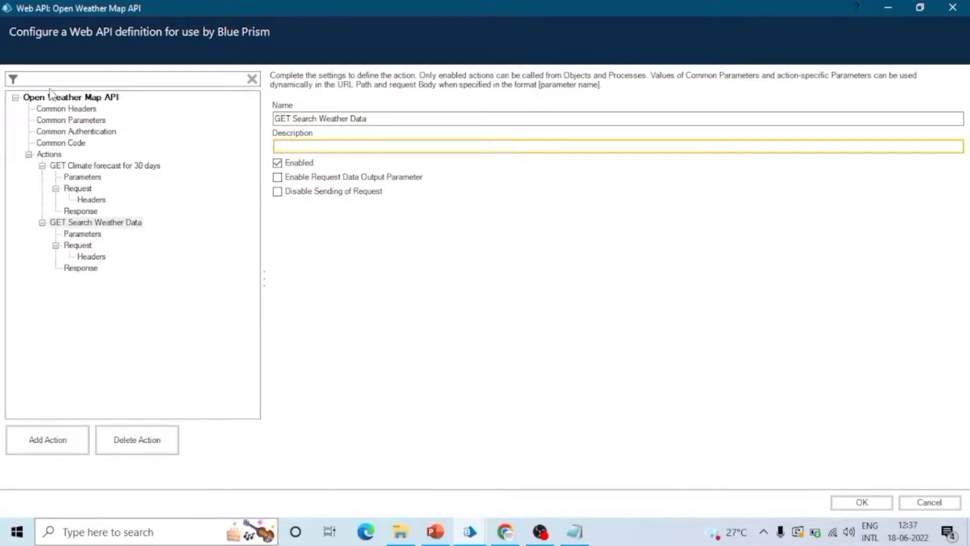
Check the base URL of the Open Weather Map API definition.
click(61, 99)
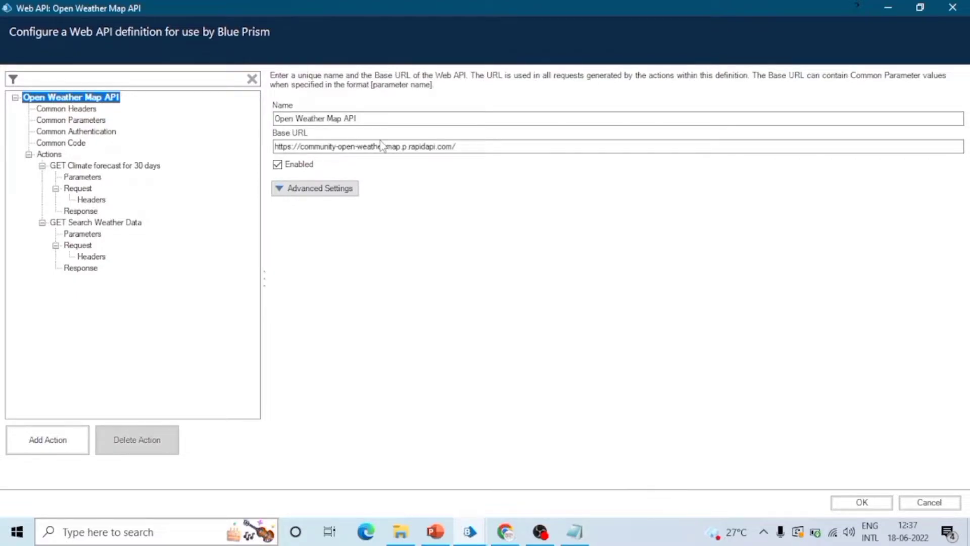
click(529, 149)
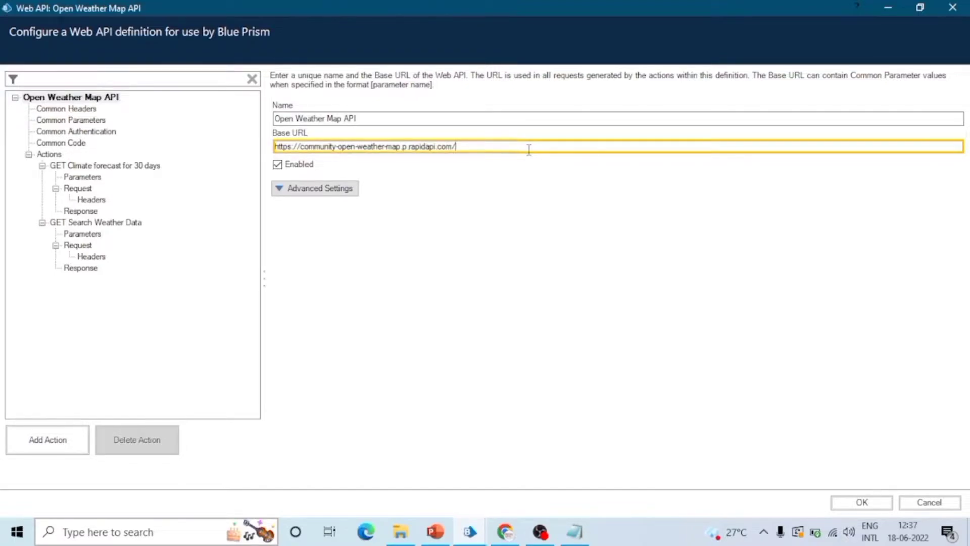
double_click(529, 149)
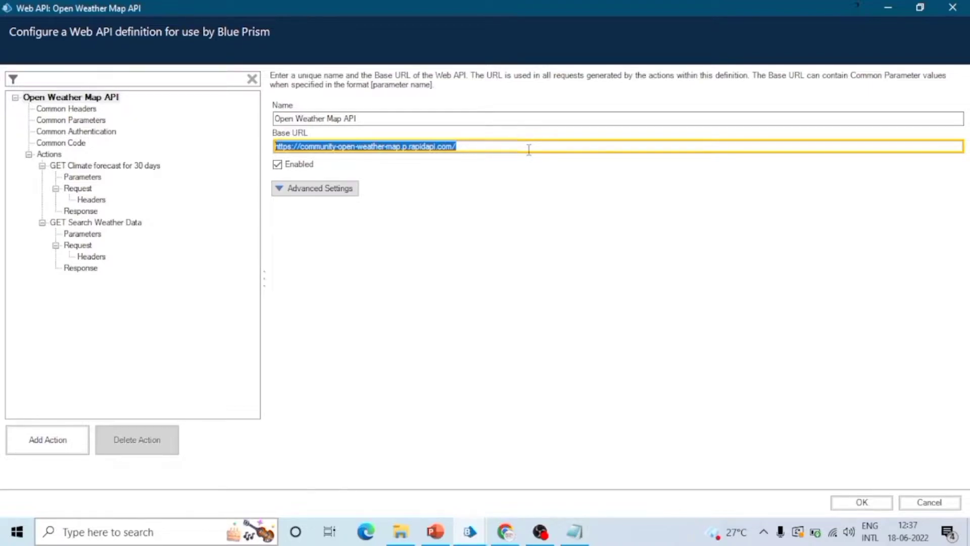
click(529, 150)
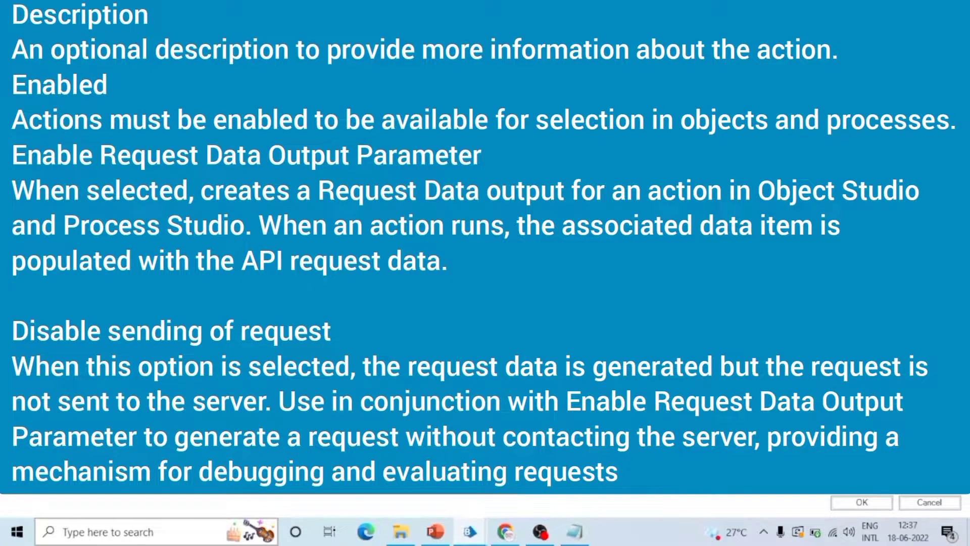
Switch to the RapidAPI page in Chrome and examine the Search Weather Data endpoint's required q parameter.
click(505, 531)
click(470, 531)
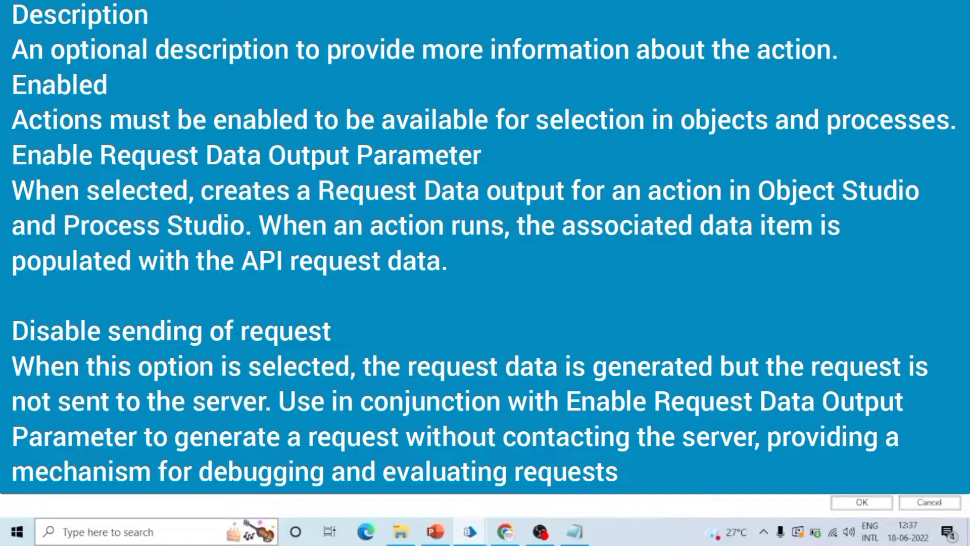
click(880, 7)
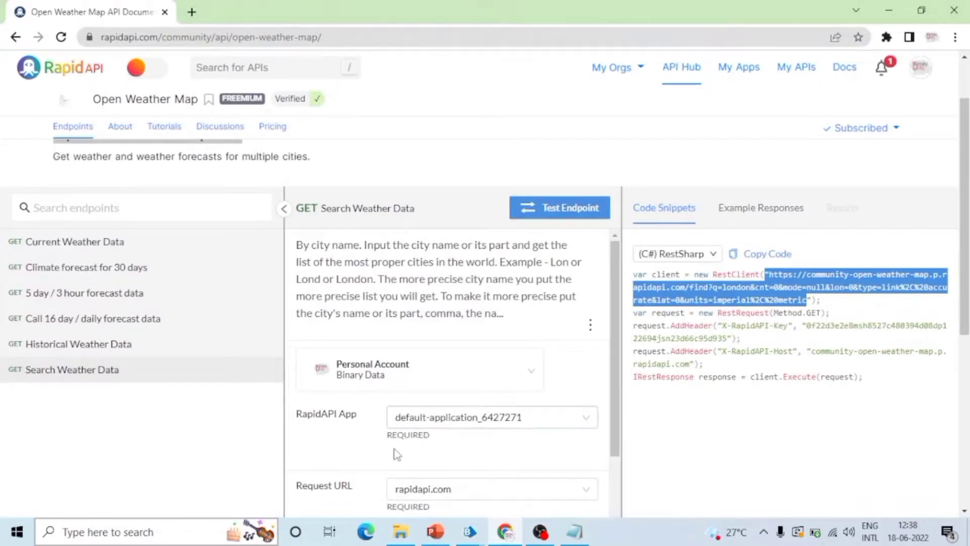
scroll(397, 453, down, 10)
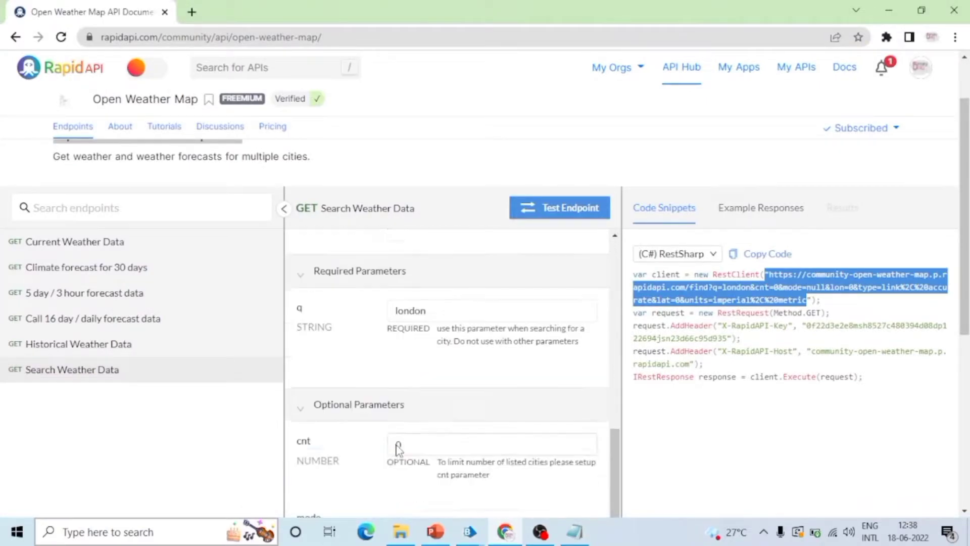
click(298, 274)
double_click(300, 271)
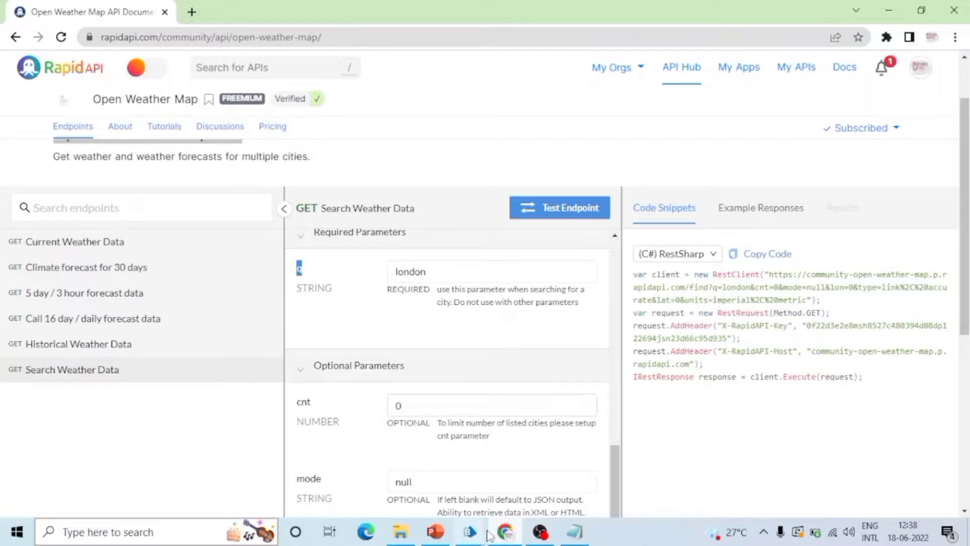
Compare the City parameter of the GET Climate forecast for 30 days action in Blue Prism with the endpoint's q parameter on RapidAPI.
mouse_move(485, 534)
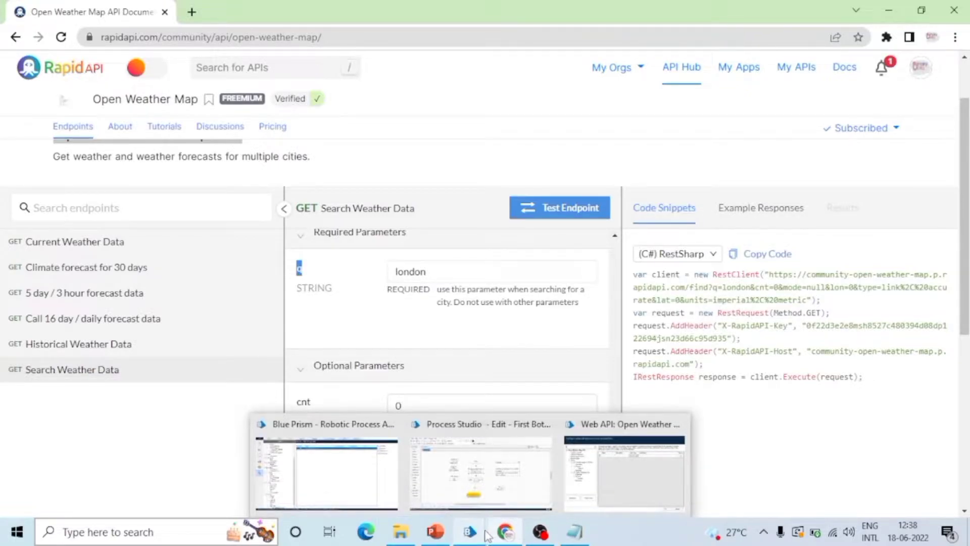
click(625, 472)
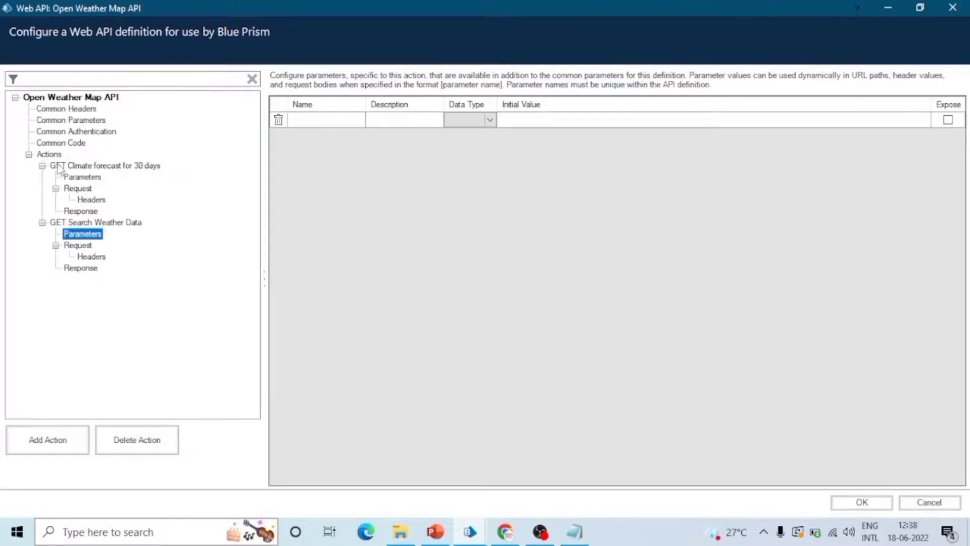
click(81, 178)
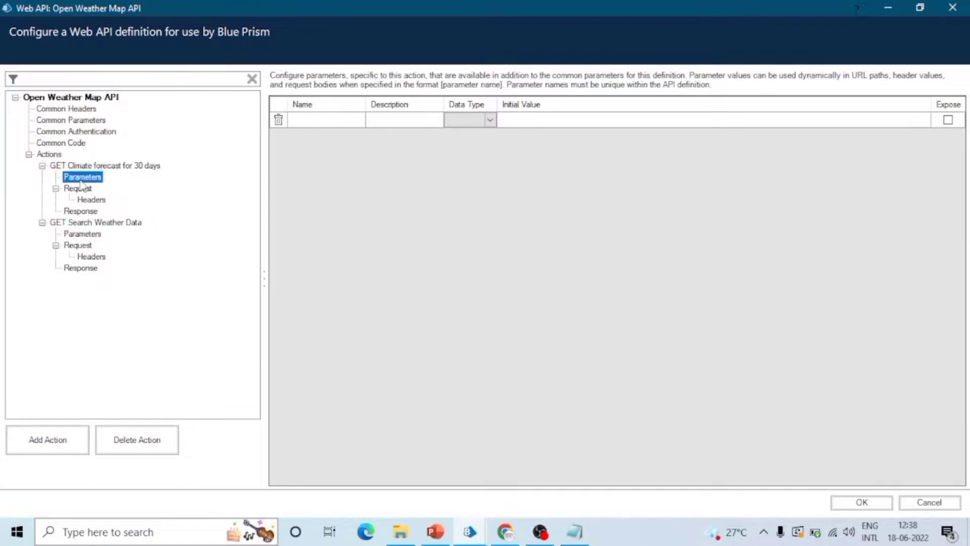
click(310, 124)
click(328, 124)
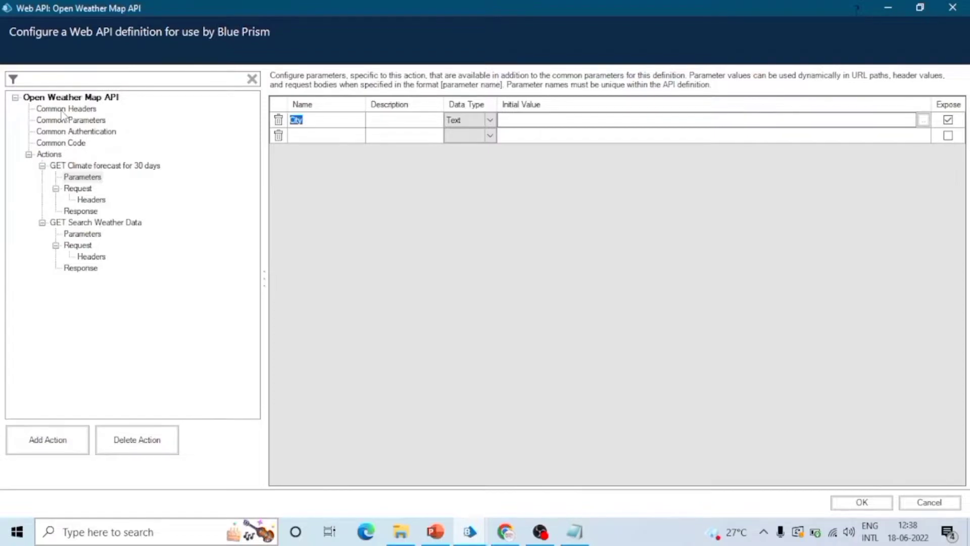
click(506, 534)
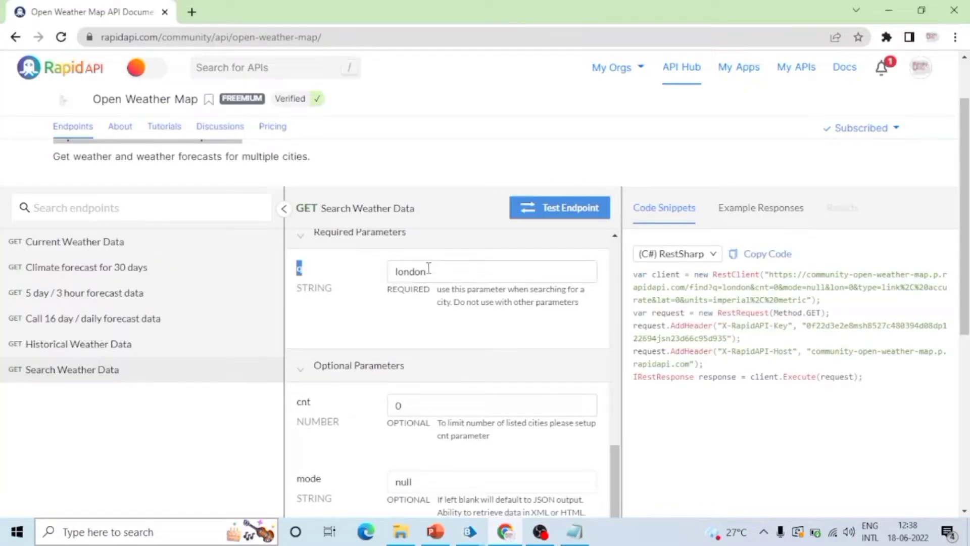
click(470, 531)
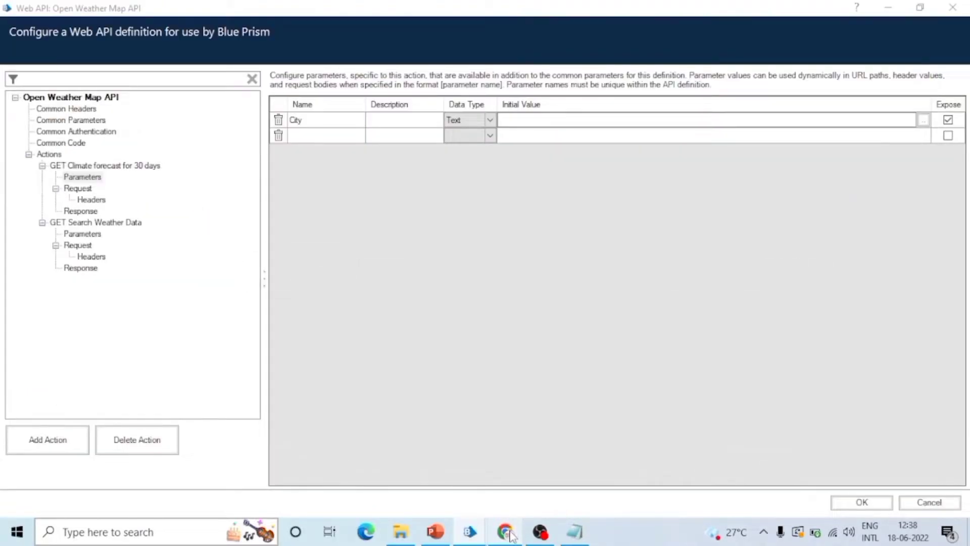
Add an exposed common parameter named City with the Text data type to the API definition.
click(76, 120)
click(322, 121)
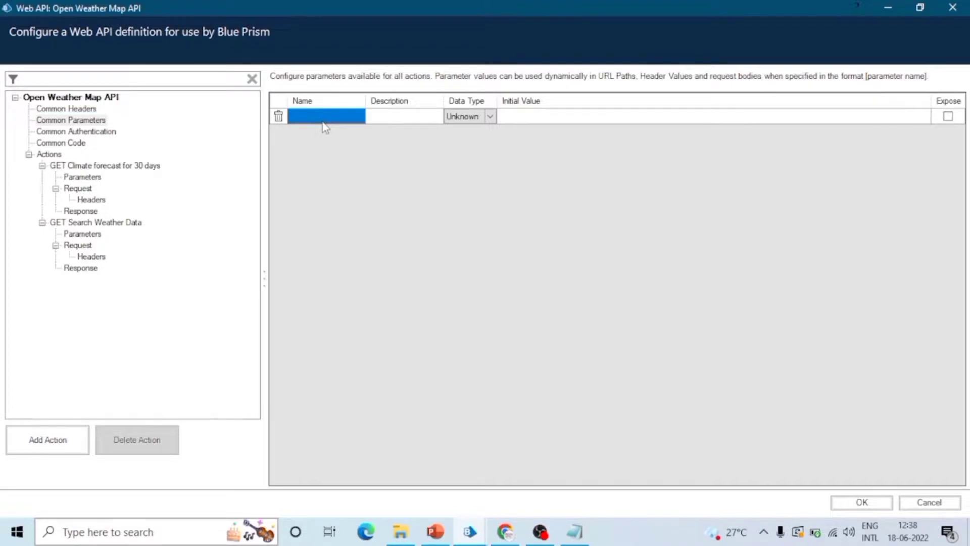
text(City)
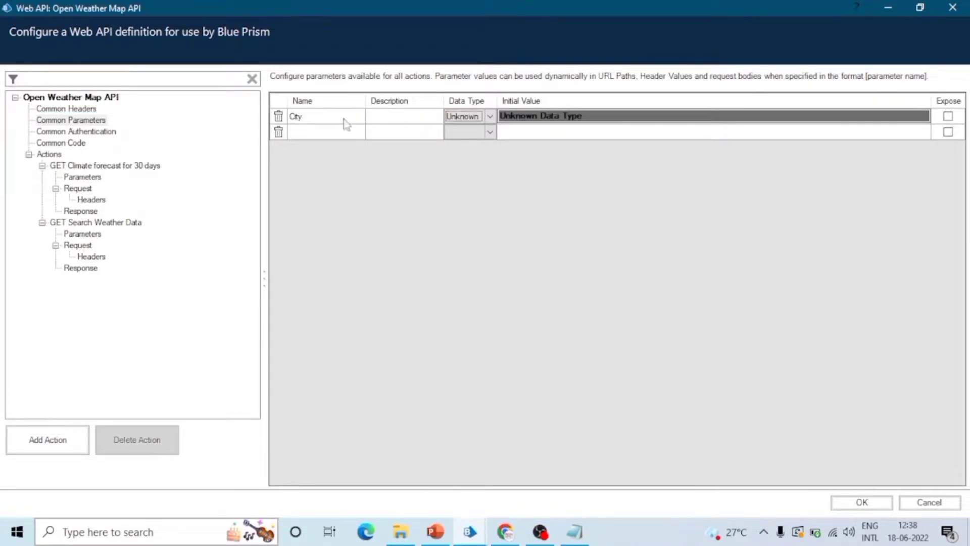
click(489, 116)
click(454, 184)
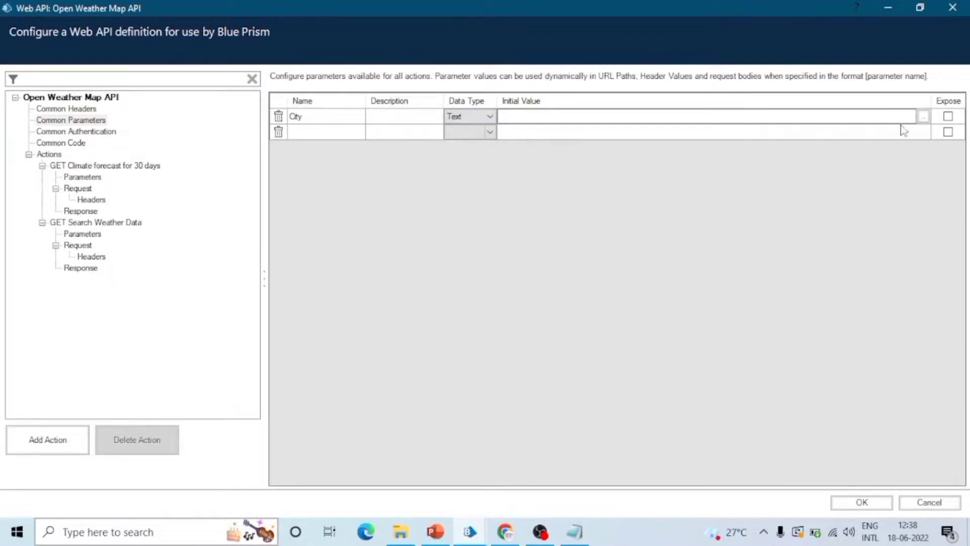
click(948, 117)
Compare the GET Search Weather Data action's empty URL path with the find?q=london part of the endpoint URL in Notepad.
click(82, 233)
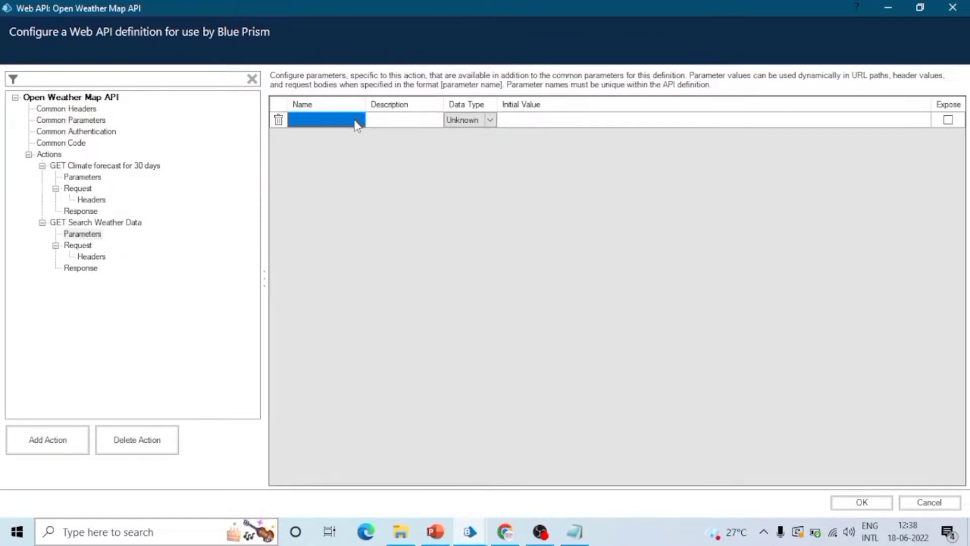
click(79, 246)
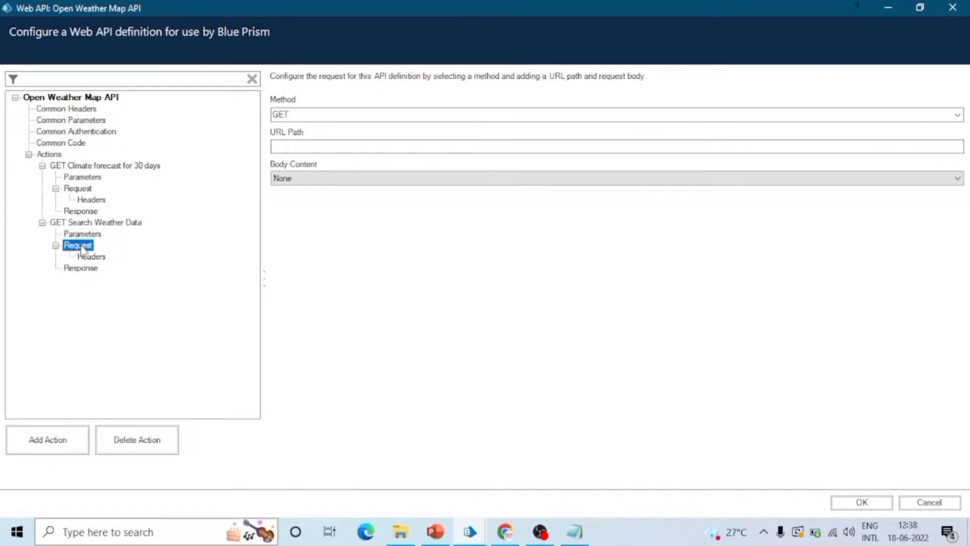
click(305, 146)
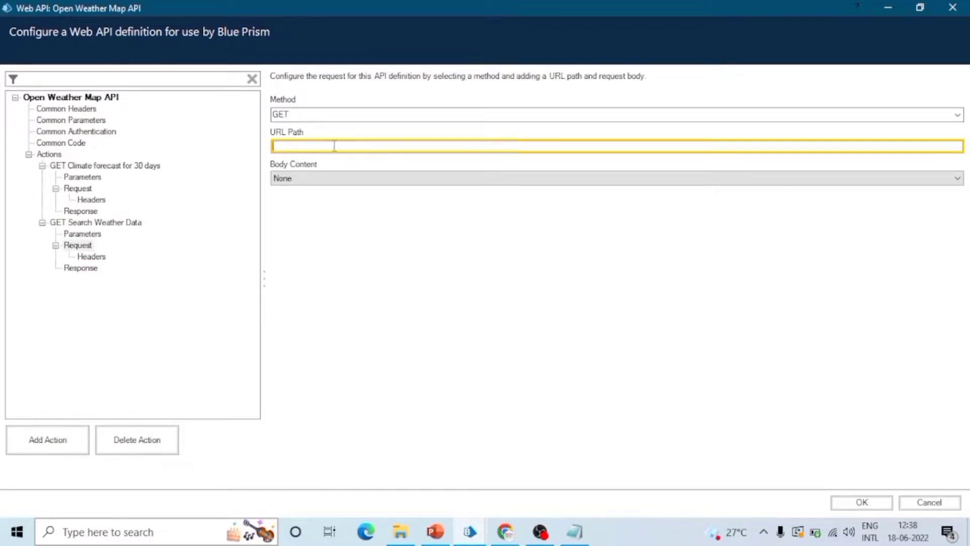
click(574, 532)
click(409, 218)
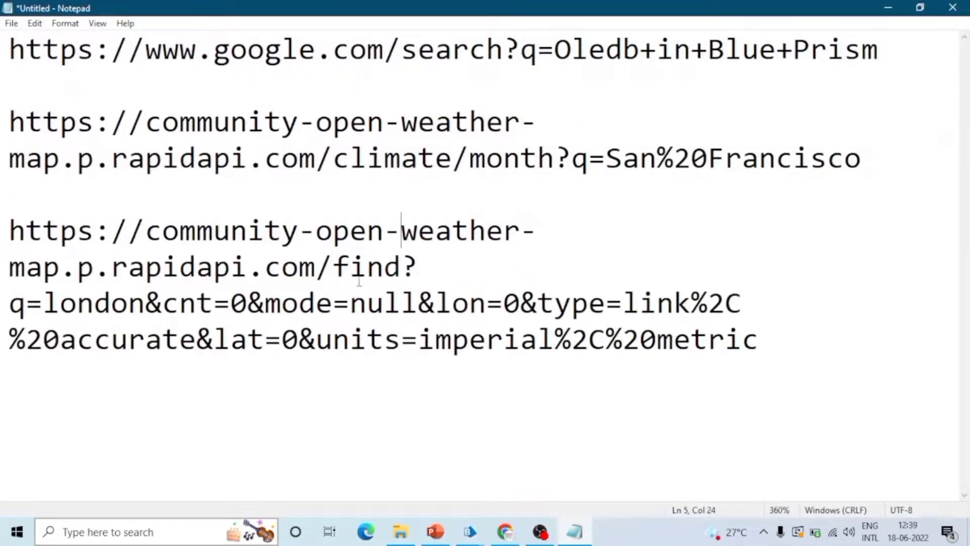
drag(338, 268, 162, 305)
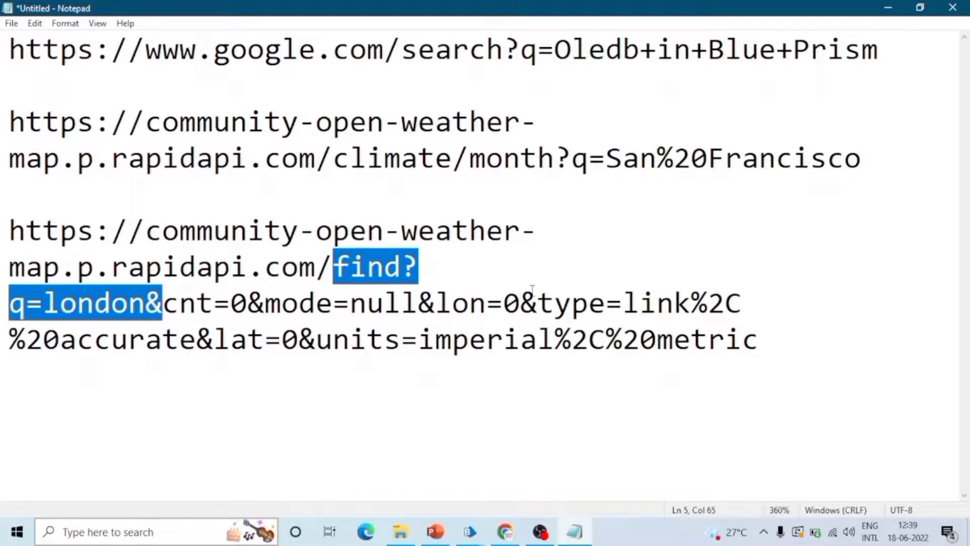
click(888, 7)
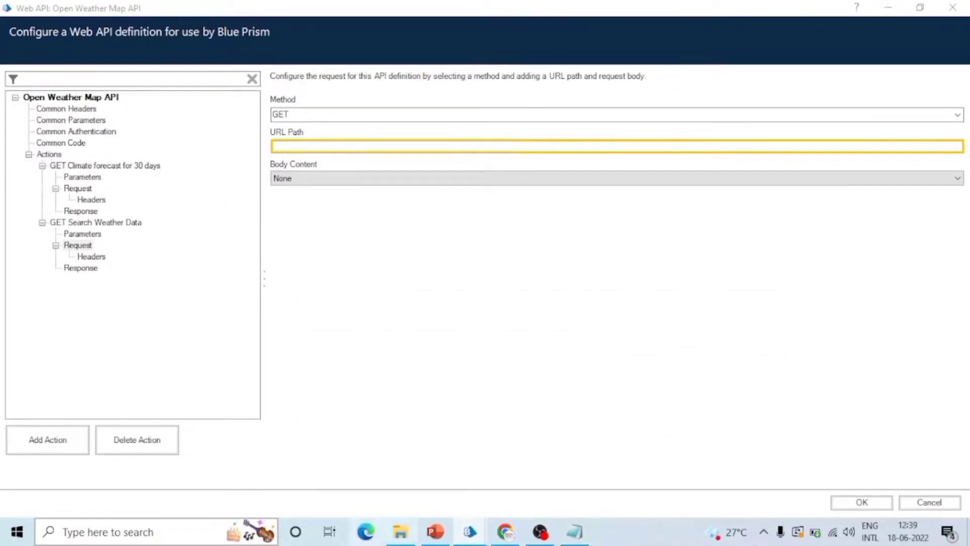
Switch to the RapidAPI page in Chrome and examine the Search Weather Data endpoint's optional parameters, especially cnt.
click(505, 531)
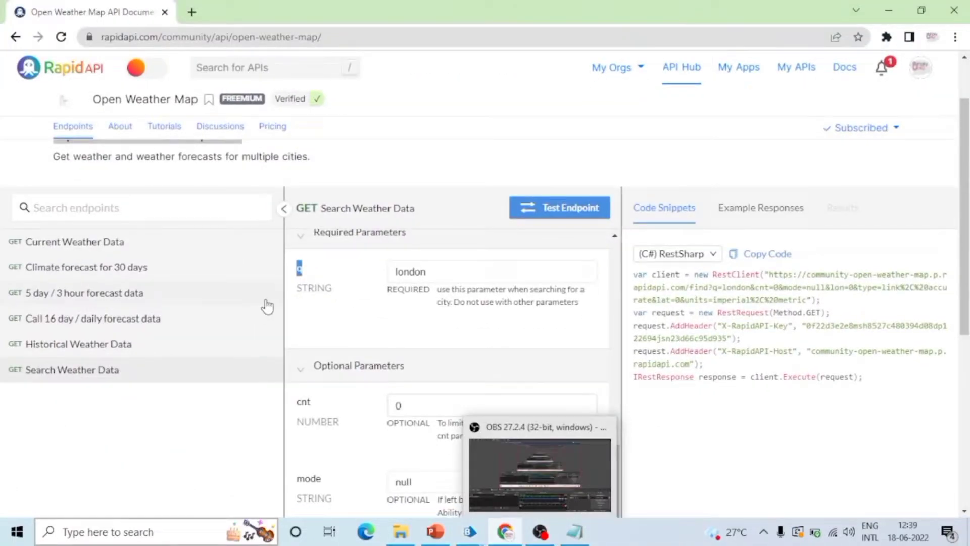
scroll(359, 305, down, 4)
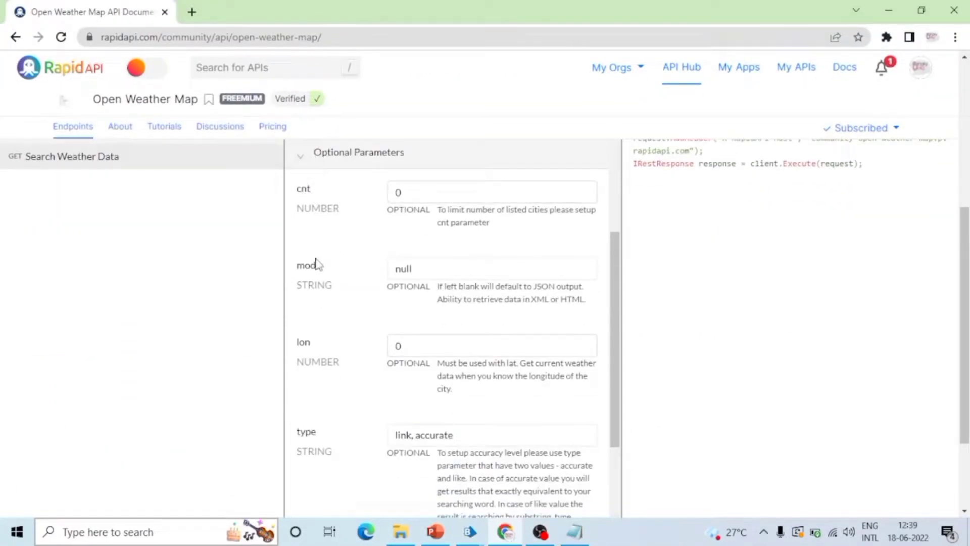
scroll(332, 431, down, 4)
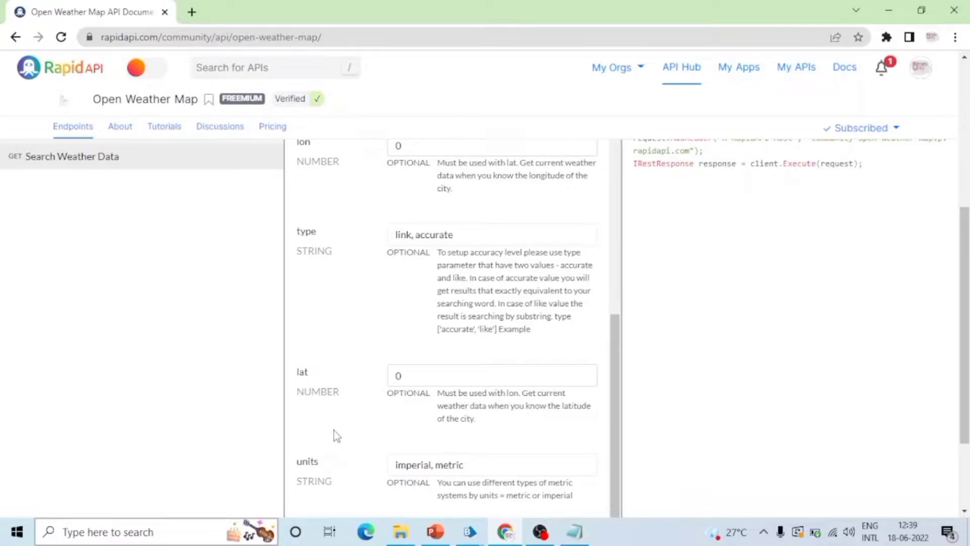
scroll(448, 305, up, 5)
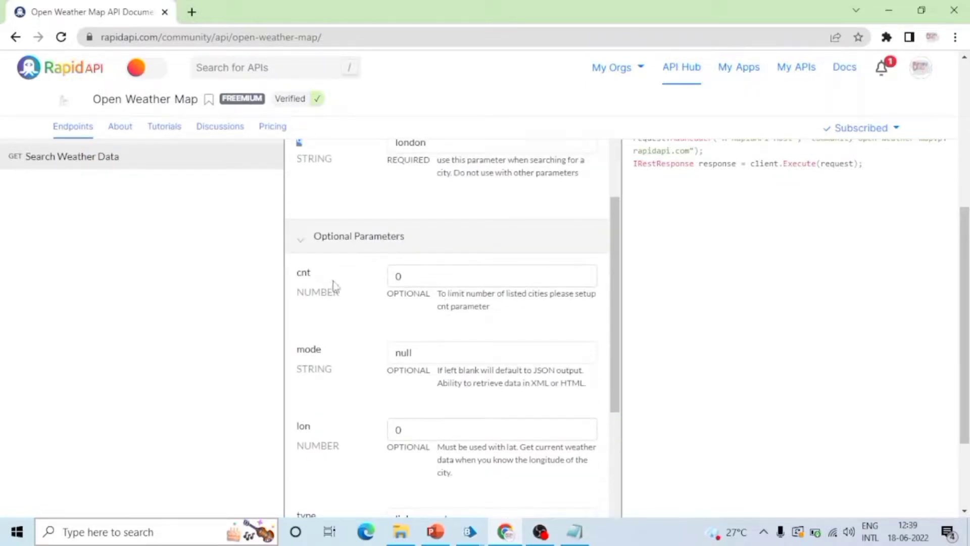
drag(447, 295, 579, 310)
click(490, 318)
Add an exposed parameter named cnt with the Number data type to the GET Search Weather Data action in Blue Prism.
drag(296, 274, 332, 285)
key(ctrl+c)
key(alt+Tab)
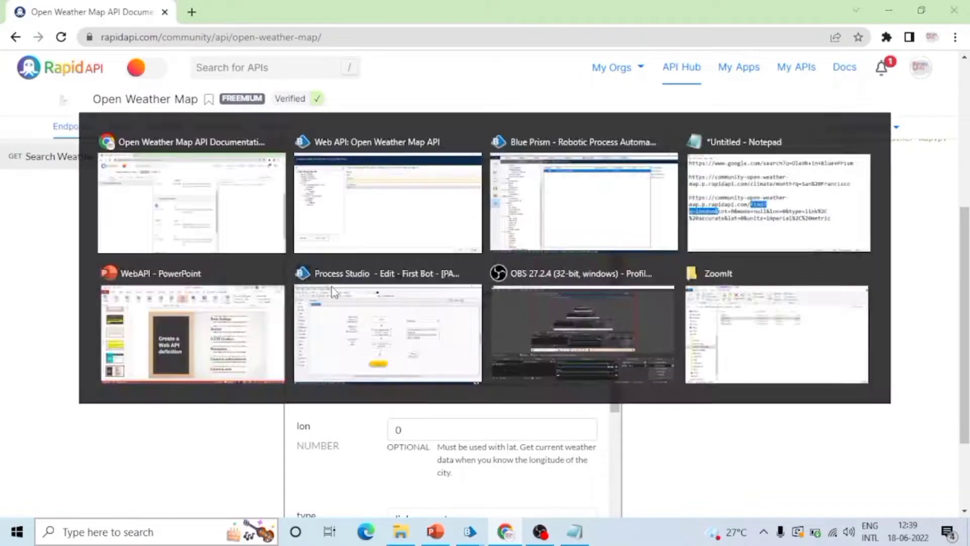
click(82, 234)
key(ctrl+v)
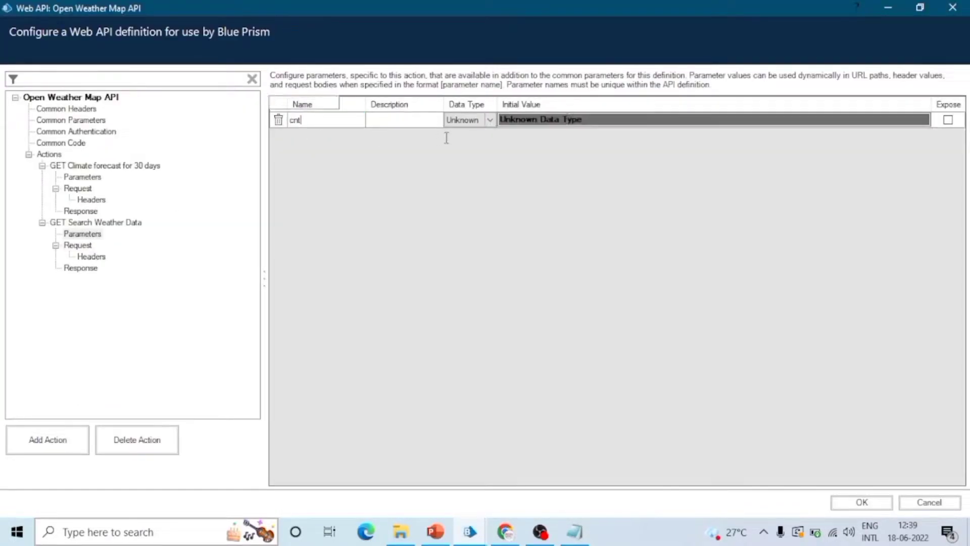
click(469, 119)
click(460, 169)
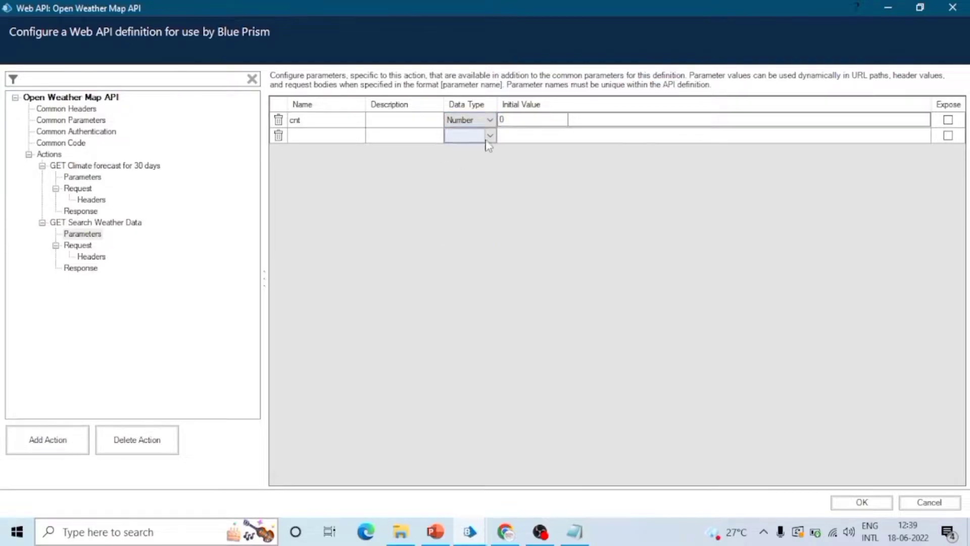
click(948, 120)
Copy the optional parameter name type from RapidAPI and add it as a second parameter of the GET Search Weather Data action.
click(505, 531)
scroll(380, 399, down, 3)
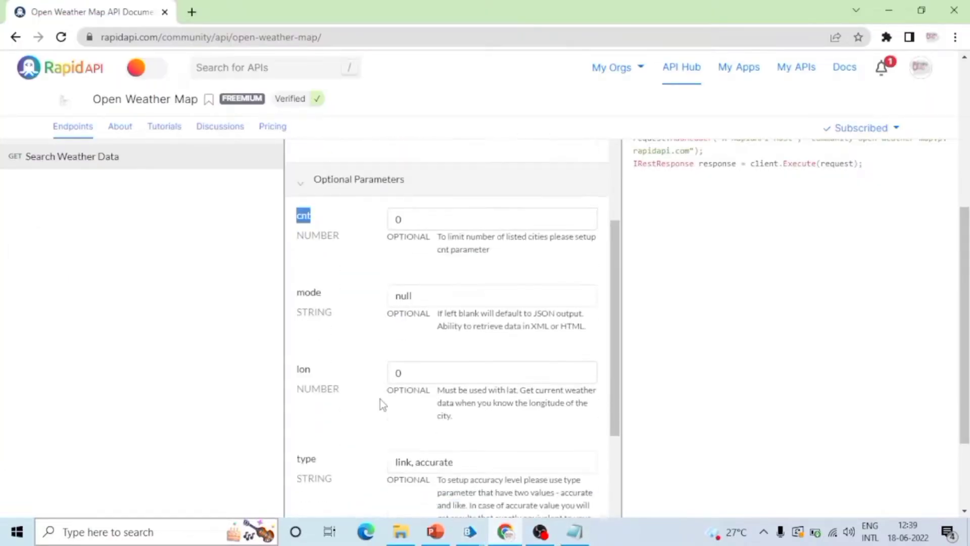
scroll(425, 326, down, 2)
scroll(464, 338, down, 3)
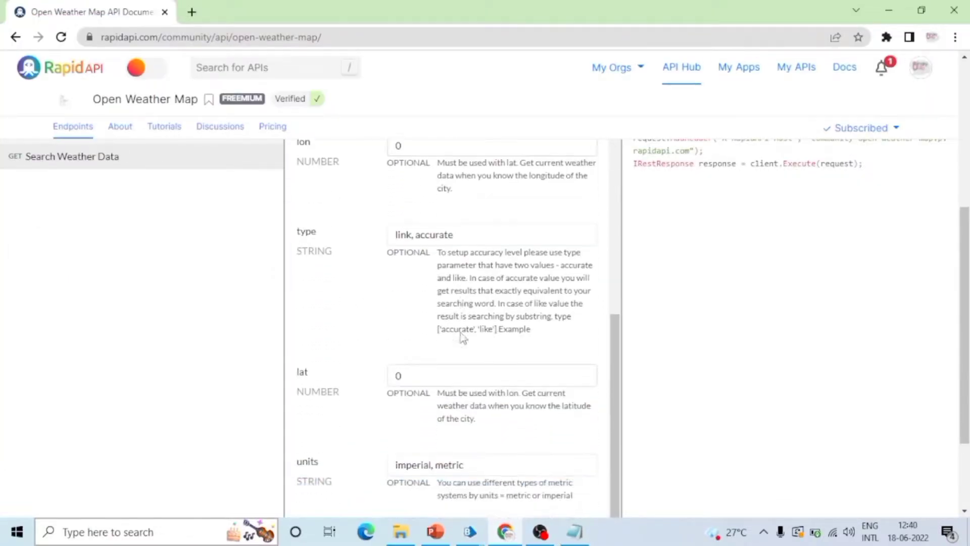
drag(278, 233, 326, 234)
key(ctrl+c)
key(alt+Tab)
click(313, 135)
key(ctrl+v)
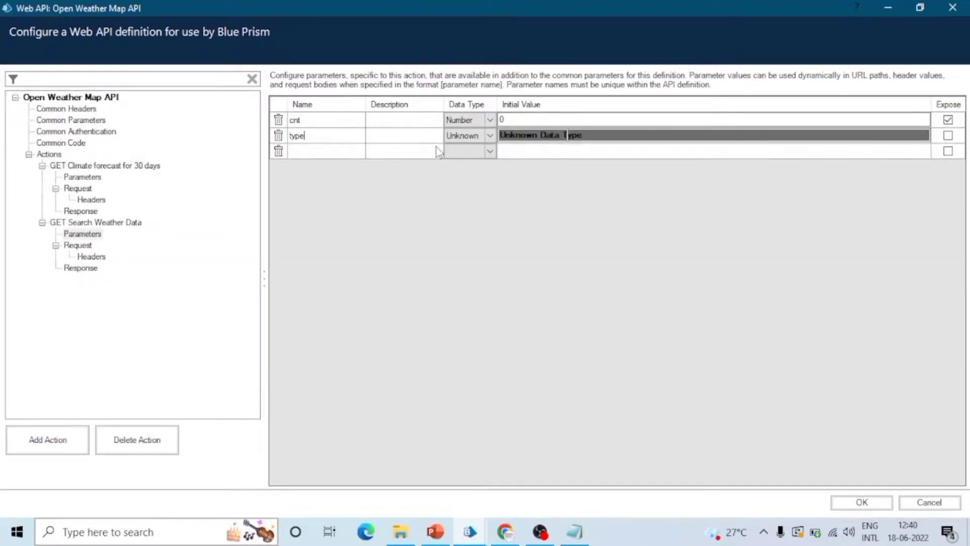
Check the type parameter's value on RapidAPI, then set its data type to Text in Blue Prism and expose it.
key(alt+Tab)
drag(396, 234, 459, 230)
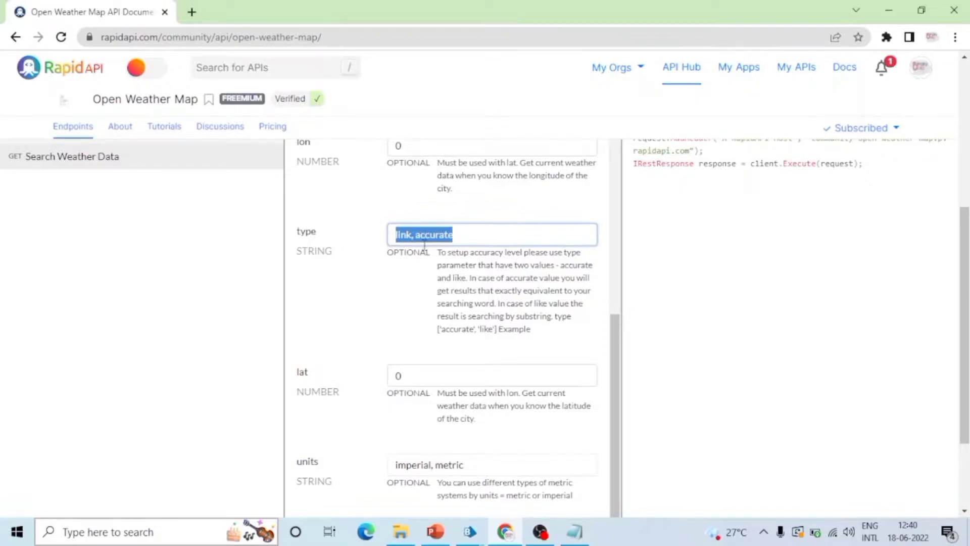
key(alt+Tab)
click(487, 136)
click(469, 204)
click(951, 135)
In Notepad, duplicate the third URL's path, from find? through its last query parameter, on a separate line below it.
key(alt+Tab)
scroll(373, 368, down, 3)
click(574, 531)
drag(333, 267, 798, 354)
key(ctrl+c)
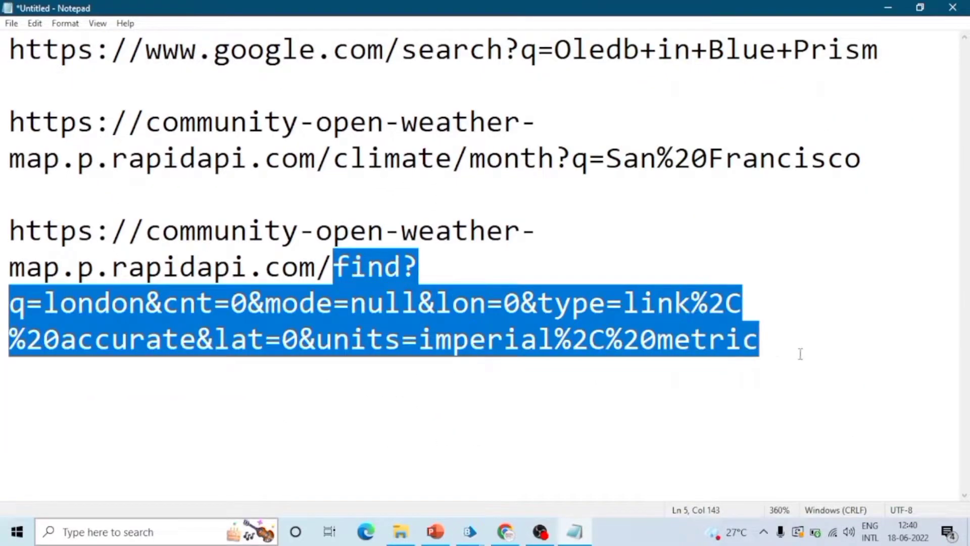
click(410, 365)
key(Return)
key(Return)
key(ctrl+v)
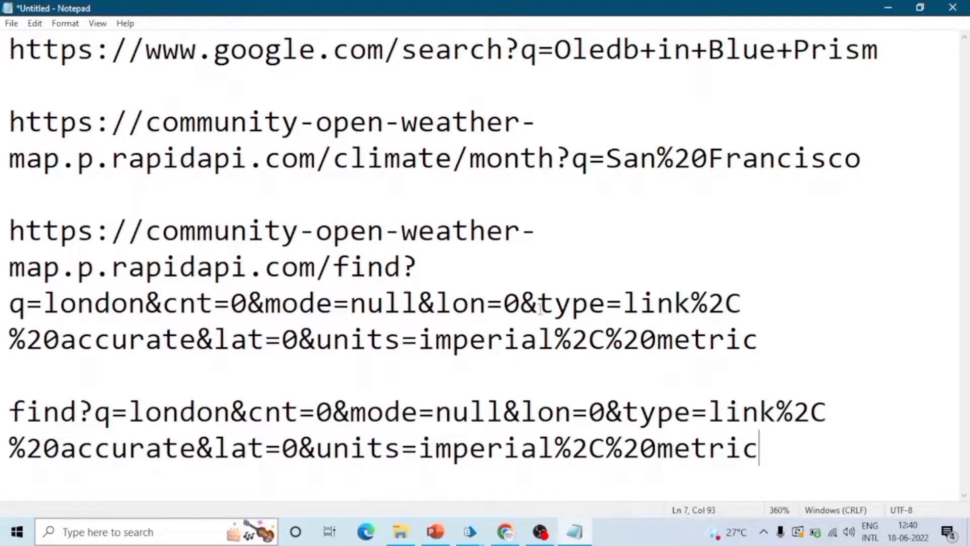
Replace london with [City] in the duplicated find path.
click(144, 428)
click(133, 419)
drag(131, 412, 227, 415)
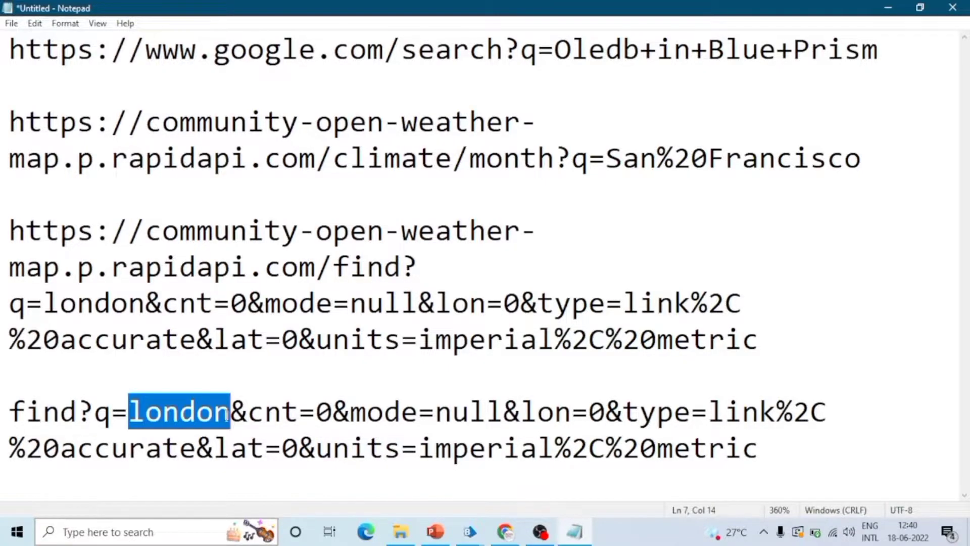
text([])
key(Left)
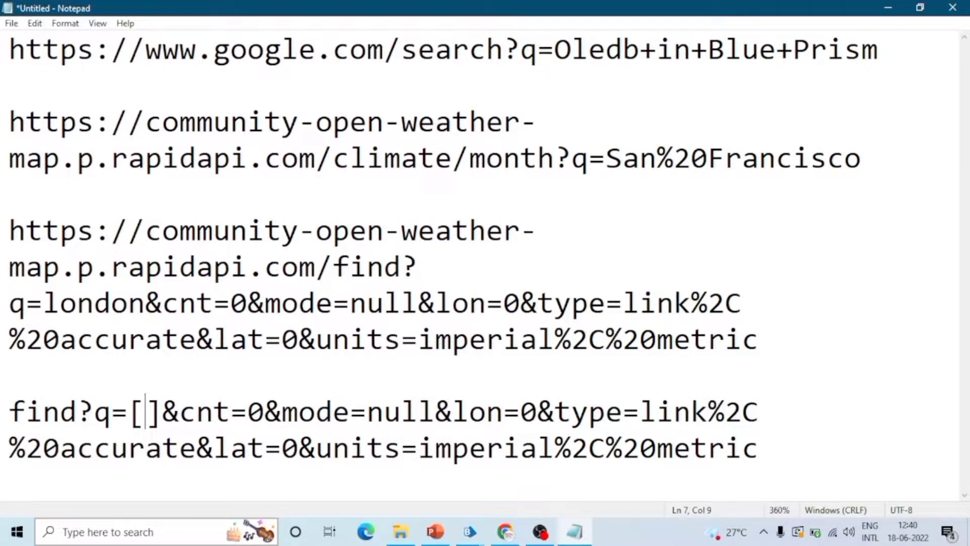
text(CIty)
key(BackSpace)
key(BackSpace)
key(BackSpace)
text(ity)
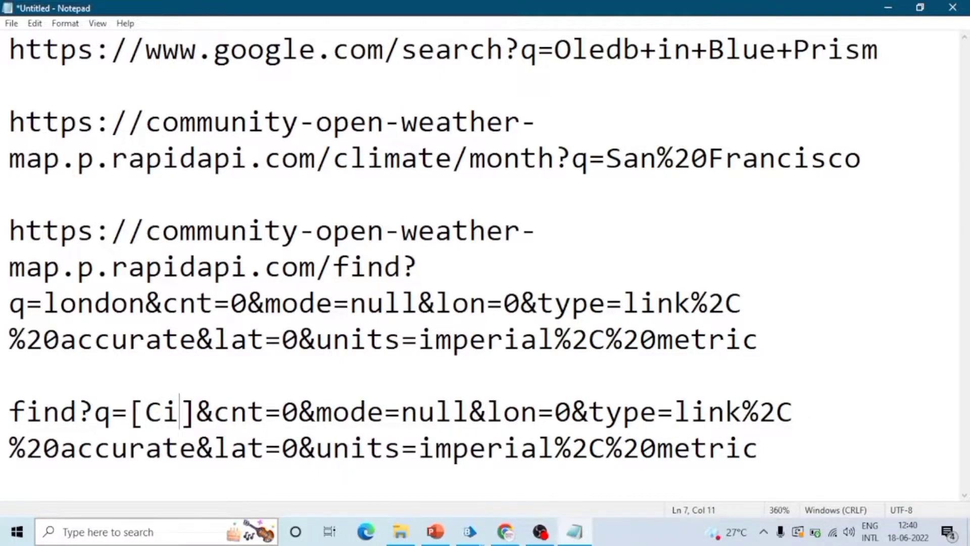
Replace the cnt value in the duplicated find path with [cnt].
key(Right)
key(Right)
key(Right)
key(Right)
key(Right)
key(Right)
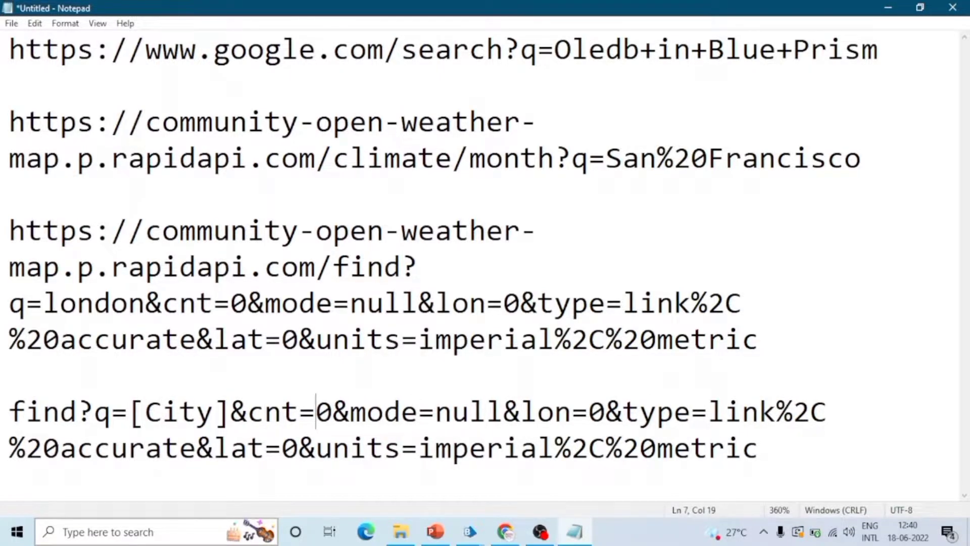
text([])
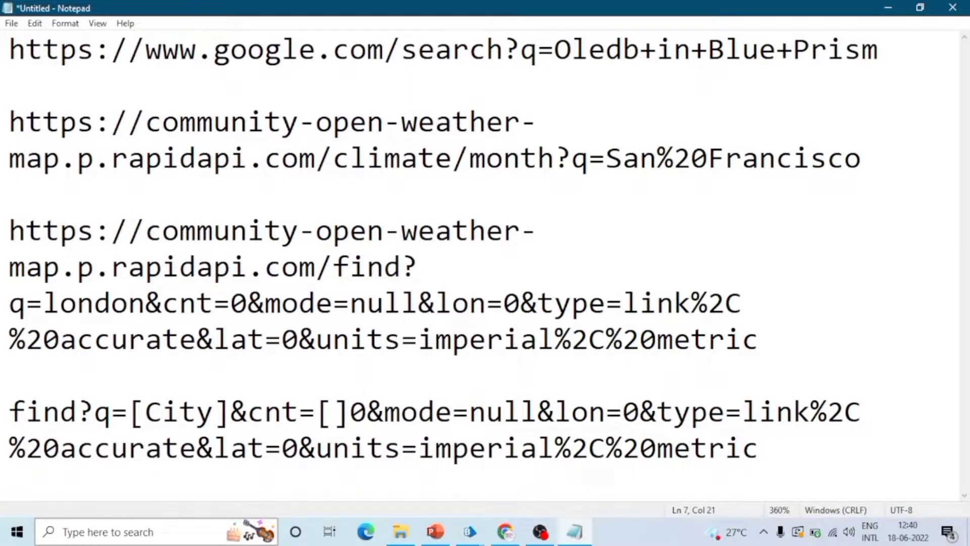
key(Delete)
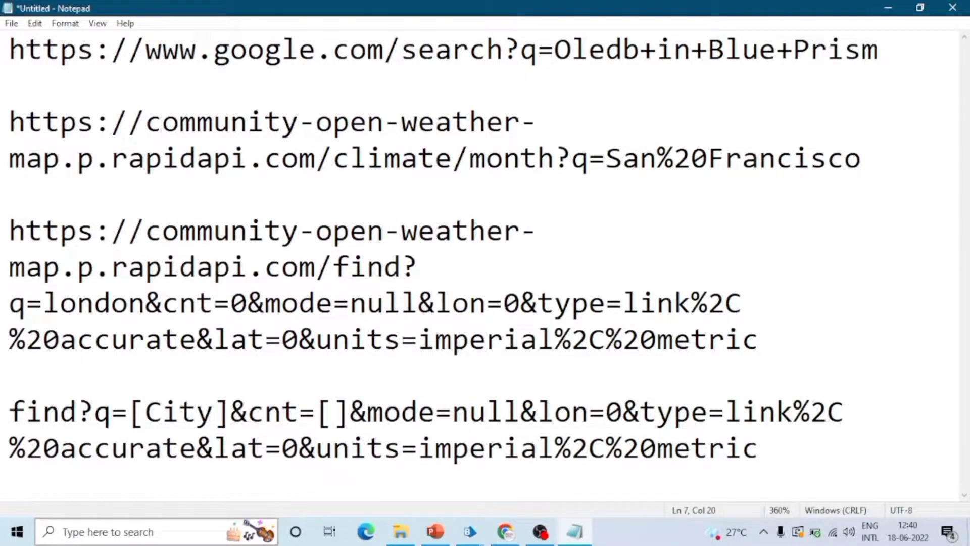
text(cnt)
Remove the mode and lon parameters from the duplicated find path, keeping the & before type.
key(Right)
key(shift+Right)
key(shift+Right)
key(shift+Right)
key(shift+Right)
key(shift+Right)
key(shift+Right)
key(shift+Right)
key(shift+Right)
key(shift+Right)
key(shift+Right)
key(shift+Right)
key(shift+Right)
key(shift+Right)
key(shift+Right)
key(shift+Right)
key(shift+Right)
key(shift+Right)
key(shift+Right)
key(shift+Right)
key(shift+Right)
key(shift+Left)
key(shift+Left)
key(shift+Left)
key(shift+Left)
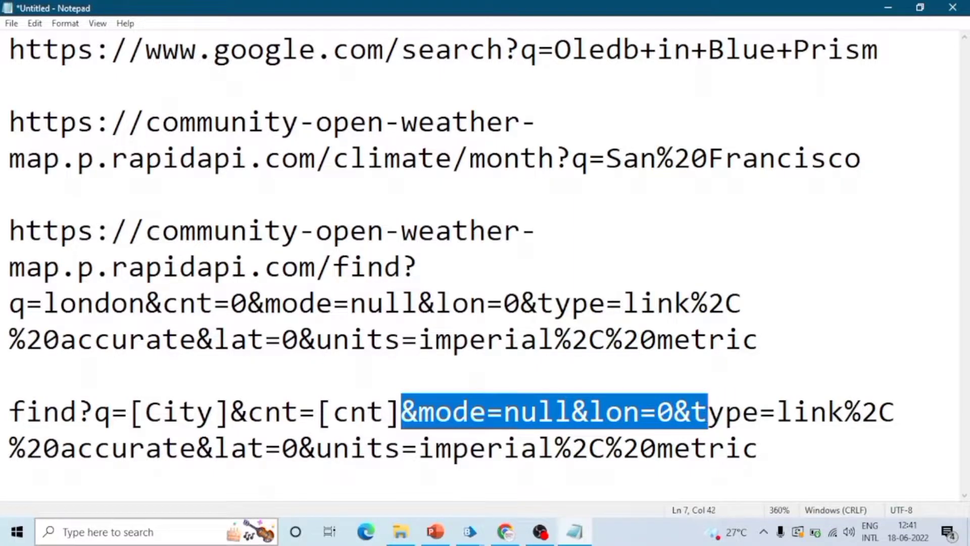
key(Delete)
Replace the type value in the duplicated find path with [type] and remove the lat and units parameters after it.
key(Right)
key(Right)
key(Right)
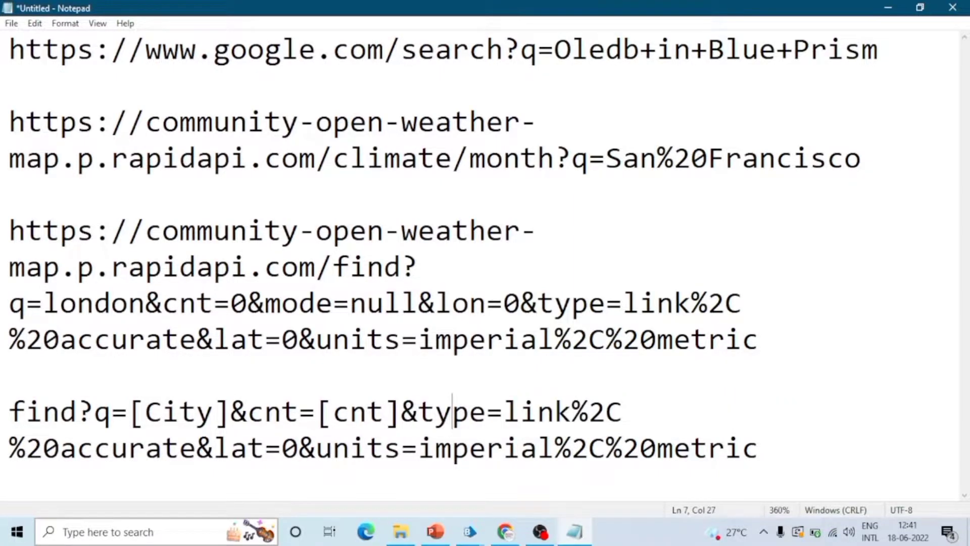
drag(505, 412, 194, 448)
text([])
key(Left)
text(type)
key(Right)
key(shift+End)
key(Delete)
Copy the finished path into the GET Search Weather Data request's URL path in Blue Prism: find?q=[City]&cnt=[cnt]&type=[type].
key(shift+Home)
key(ctrl+c)
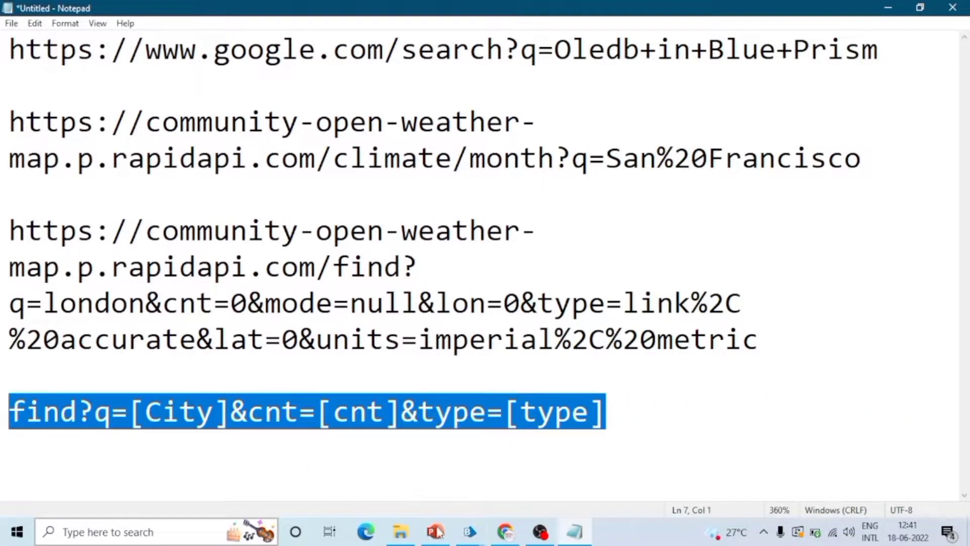
click(469, 531)
click(578, 482)
click(403, 145)
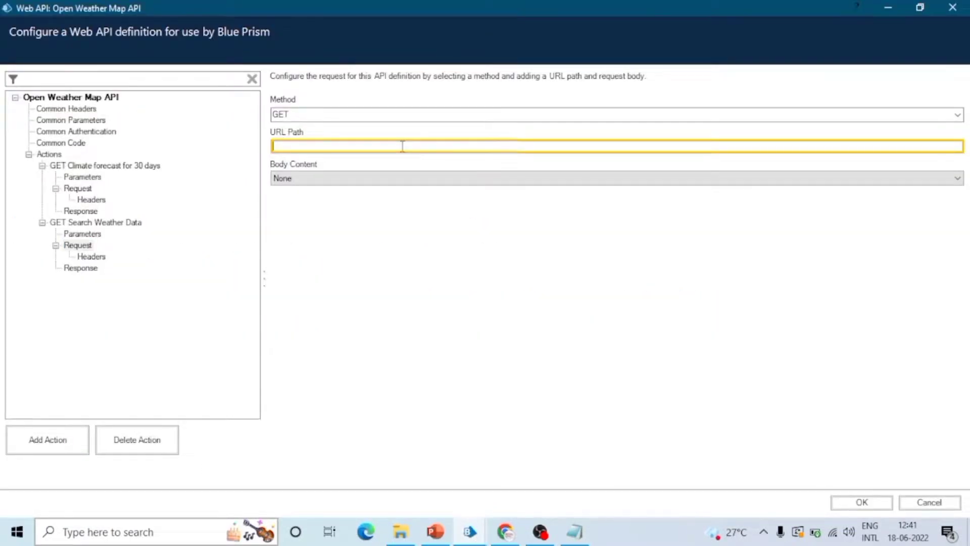
key(ctrl+v)
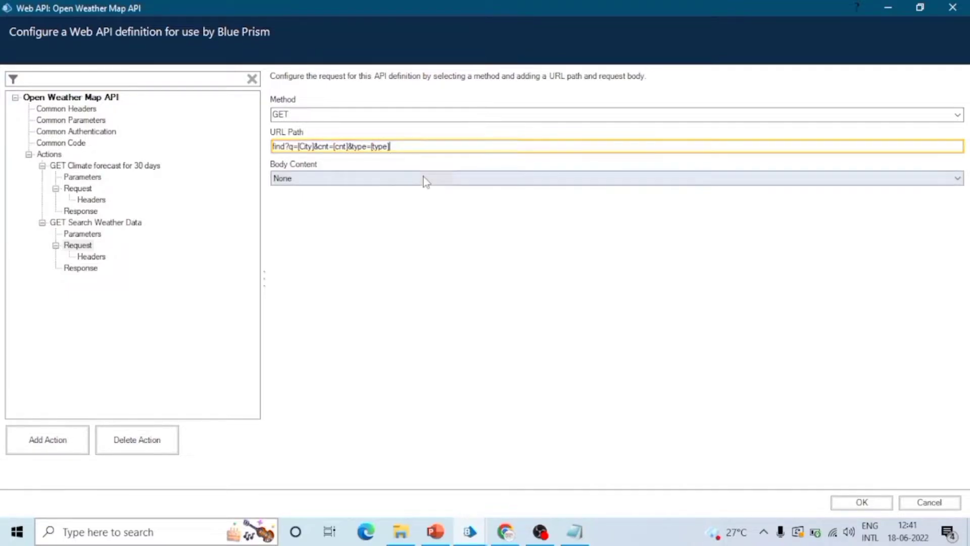
Check the GET Search Weather Data action's response settings and try to save the API definition.
click(100, 269)
click(861, 502)
drag(417, 202, 533, 220)
click(533, 220)
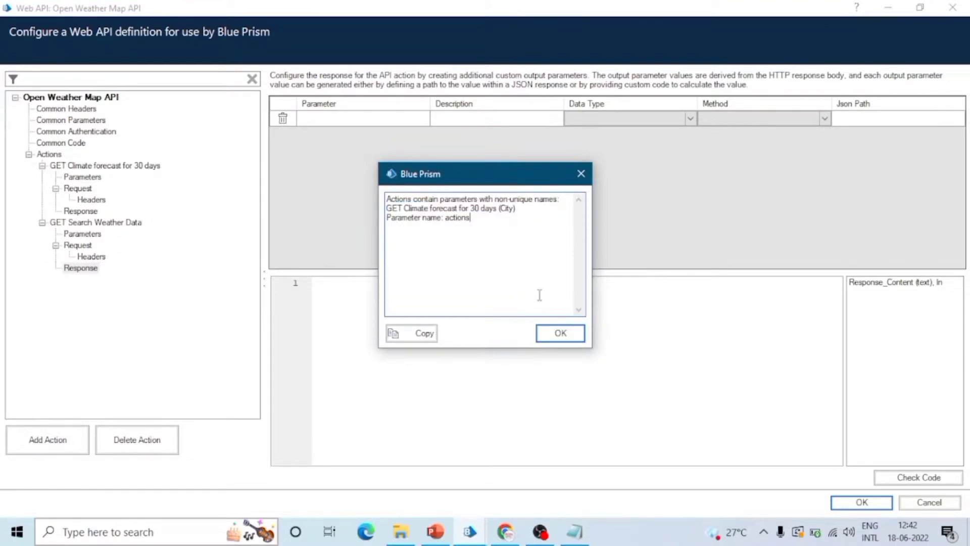
click(559, 335)
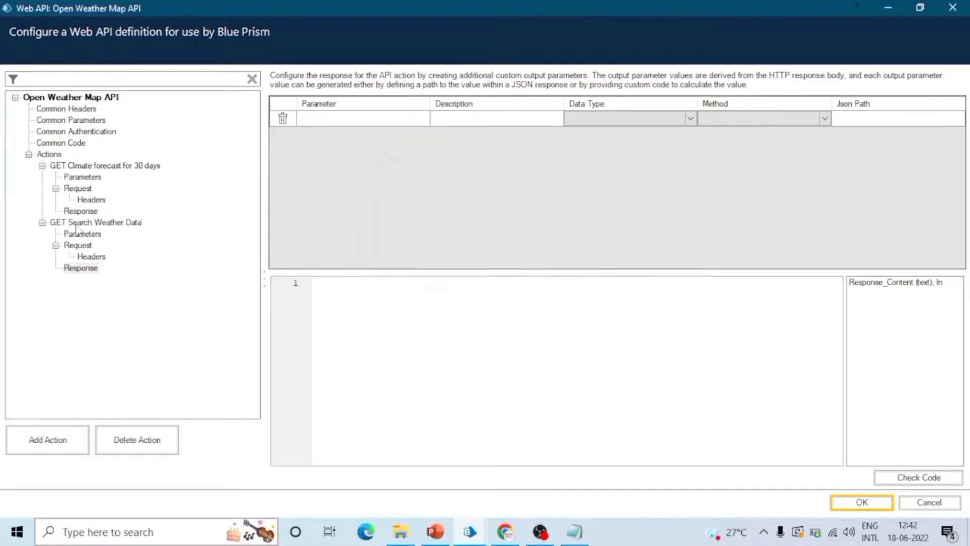
Delete the City parameter from the GET Climate forecast for 30 days action and save the API definition.
click(92, 200)
click(82, 177)
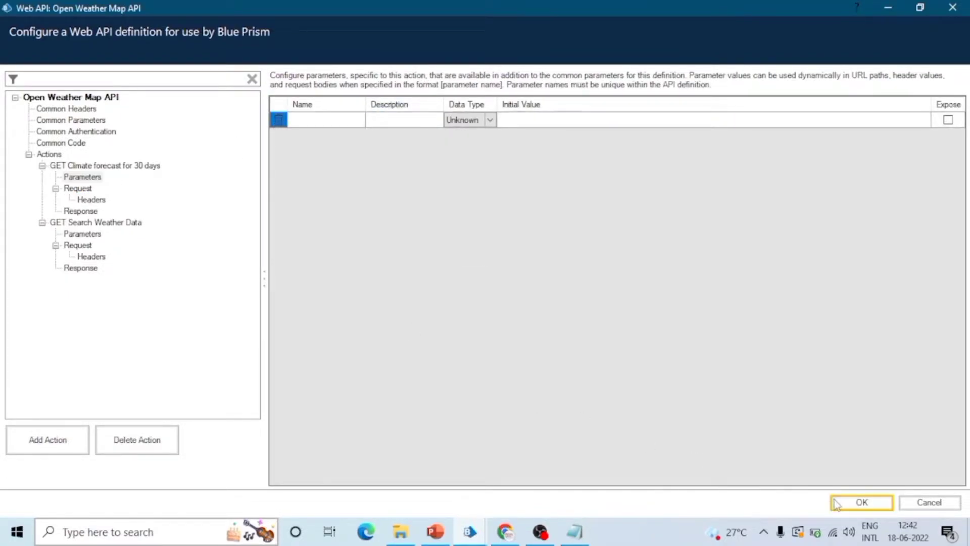
click(861, 501)
Switch to the First Bot process in Process Studio.
mouse_move(472, 534)
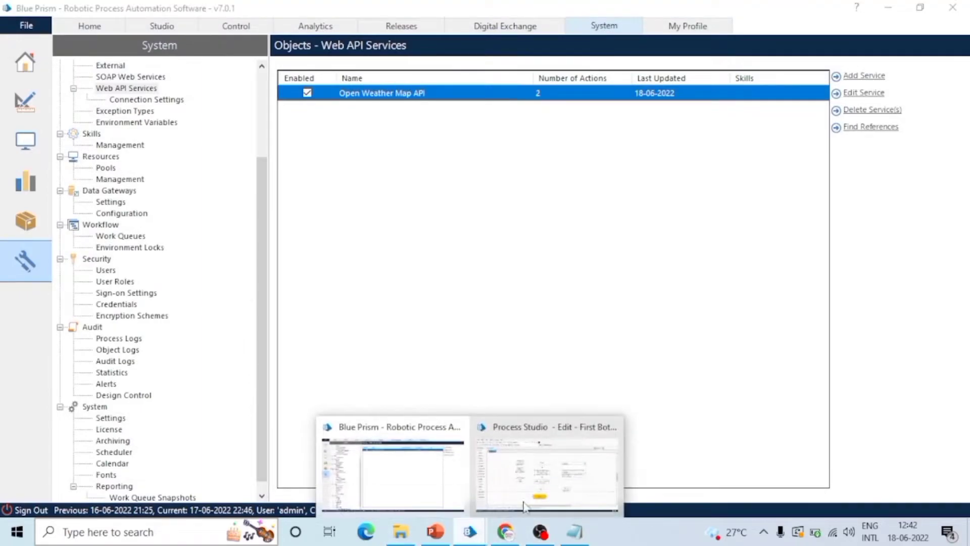
click(551, 465)
drag(449, 408, 463, 377)
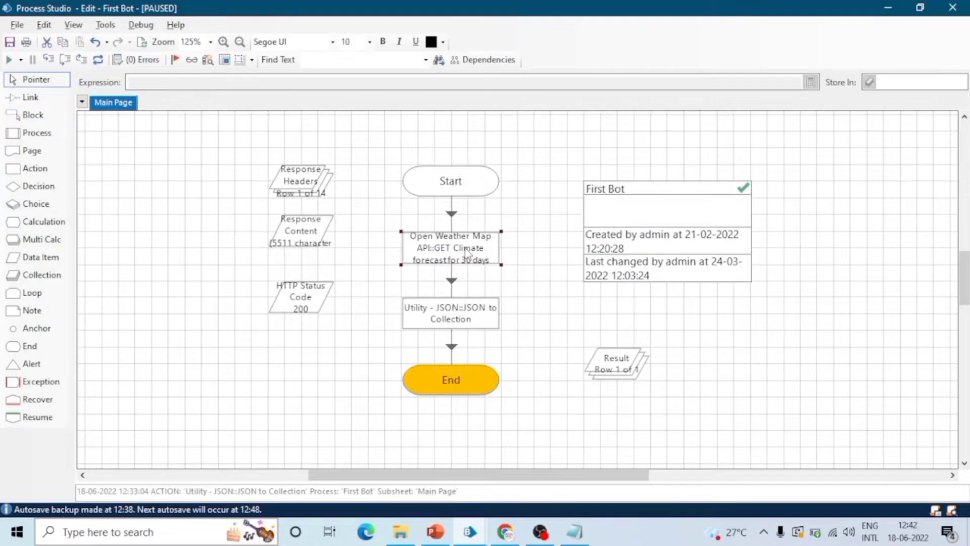
double_click(465, 251)
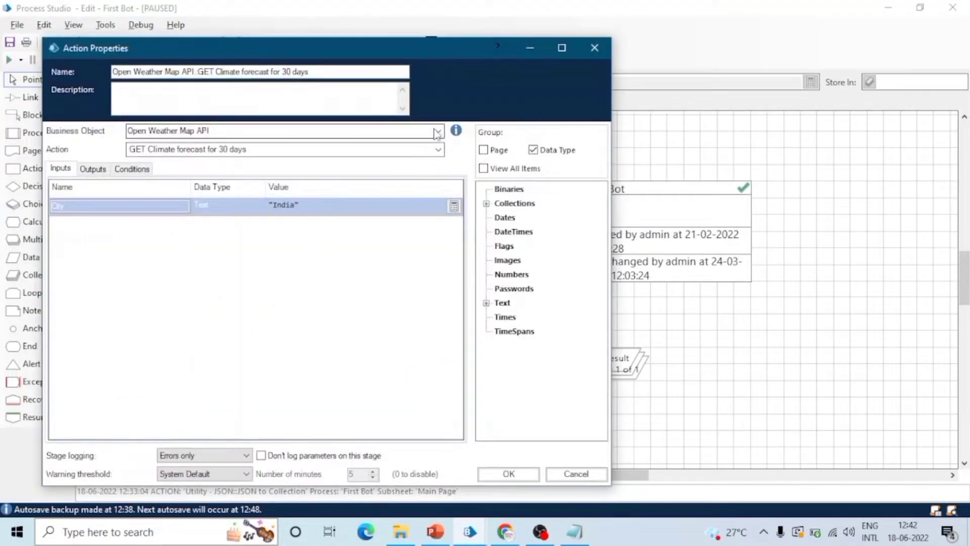
click(437, 132)
click(438, 132)
click(438, 132)
click(438, 149)
click(417, 157)
click(416, 152)
click(594, 49)
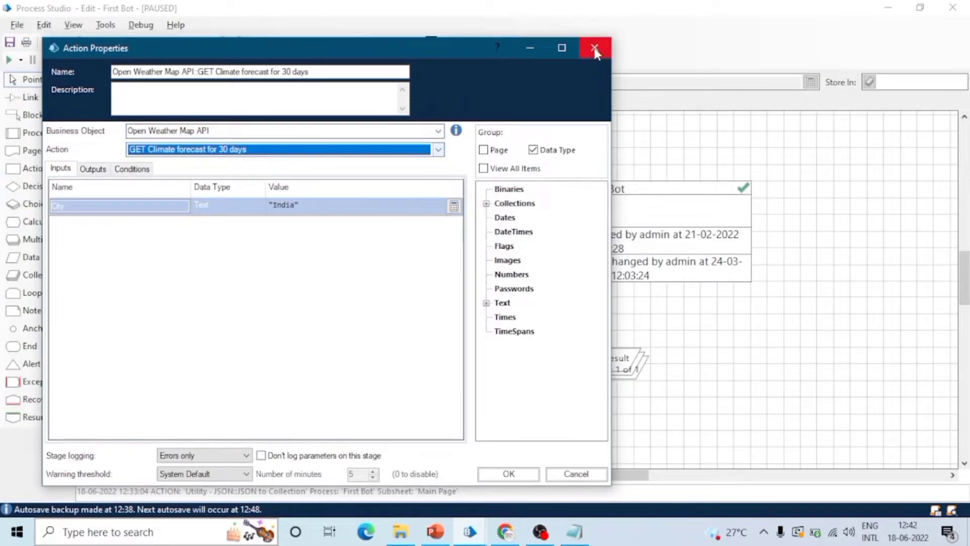
click(586, 50)
Reset the process and change the Open Weather Map API stage's action to GET Search Weather Data.
click(98, 59)
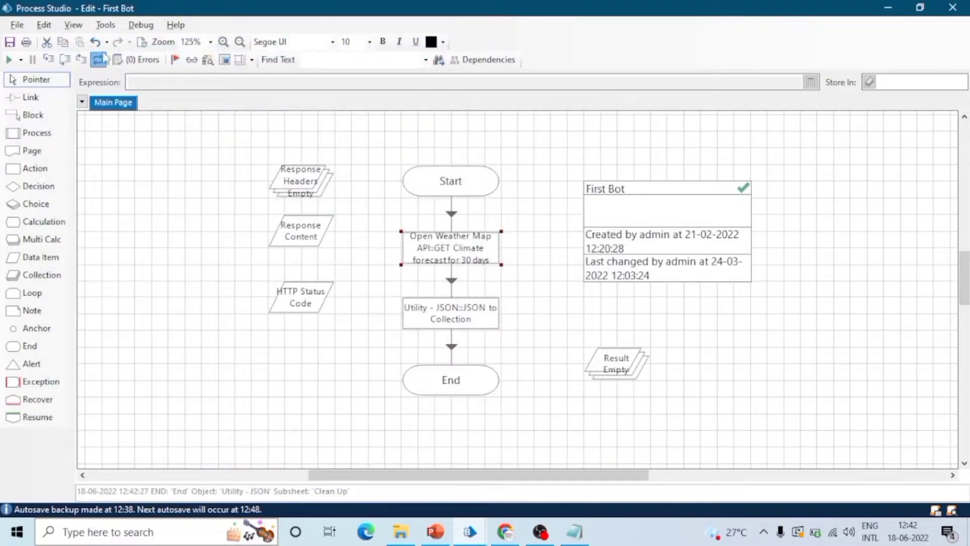
double_click(458, 250)
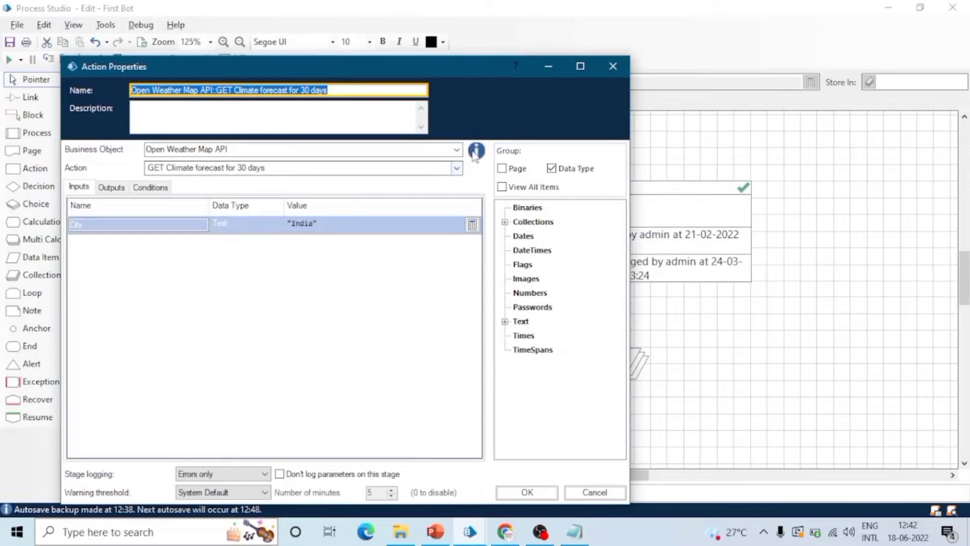
click(461, 169)
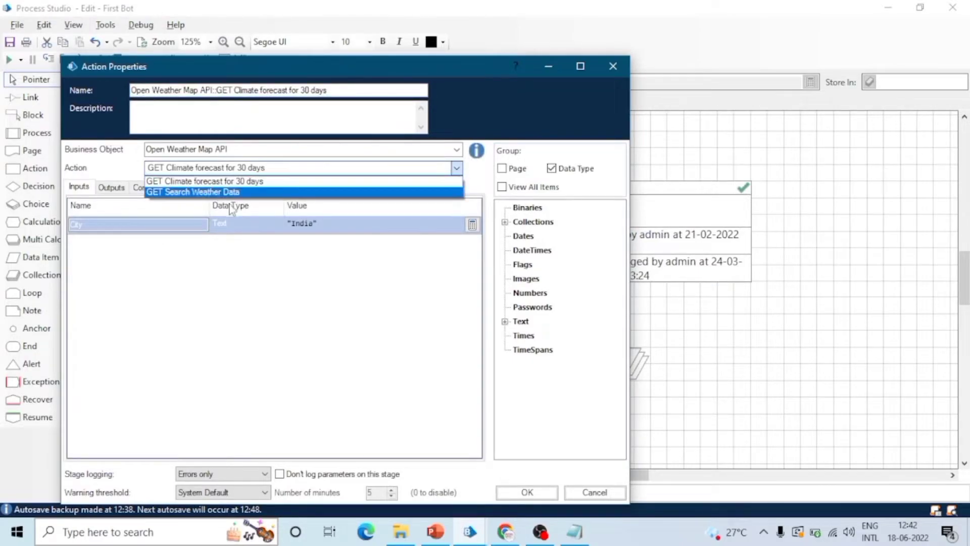
click(207, 194)
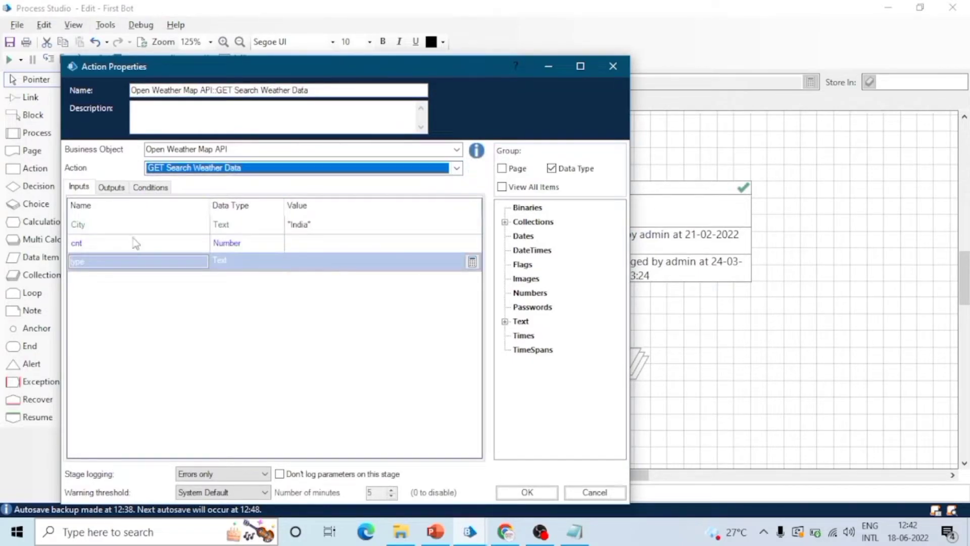
Set the GET Search Weather Data stage's cnt input to 1 and its City input to "Lon".
click(306, 243)
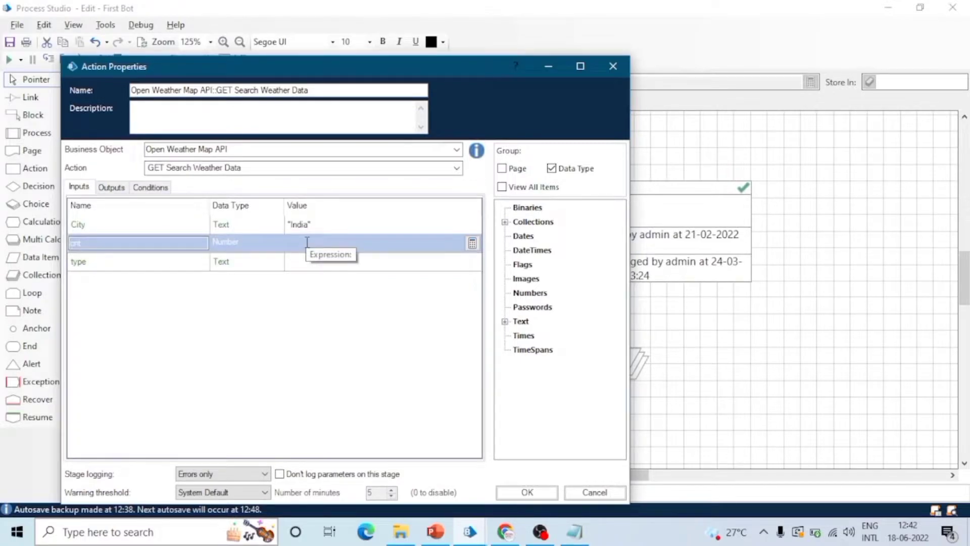
text(0)
click(301, 269)
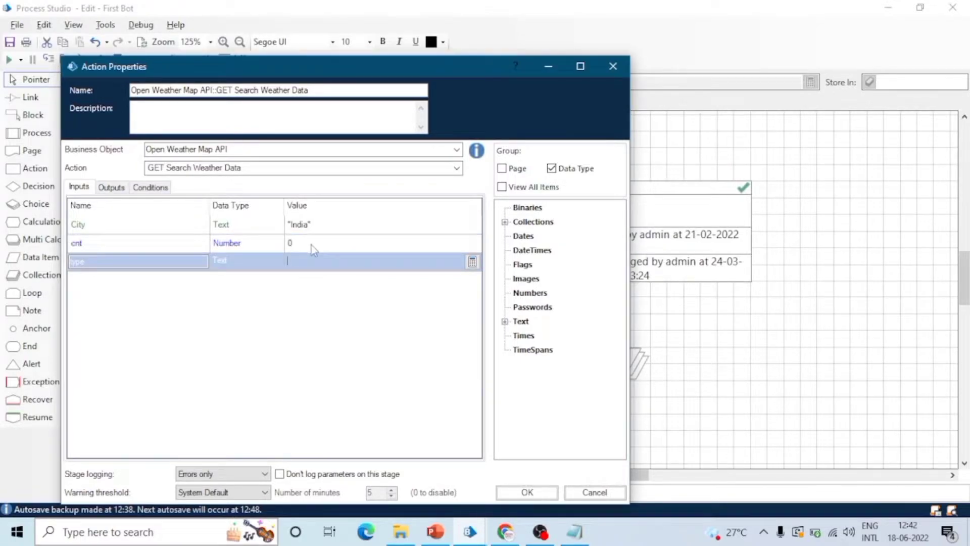
click(301, 241)
text(1)
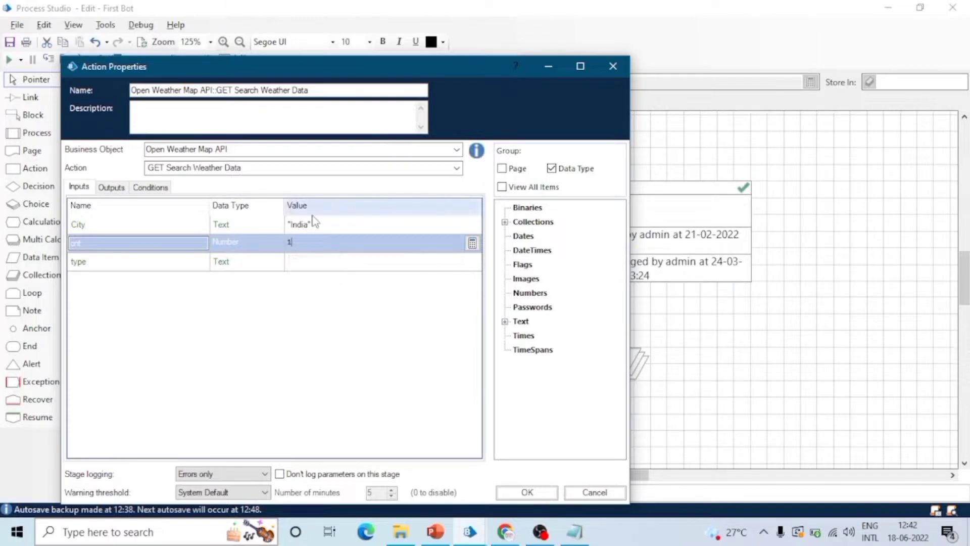
click(311, 226)
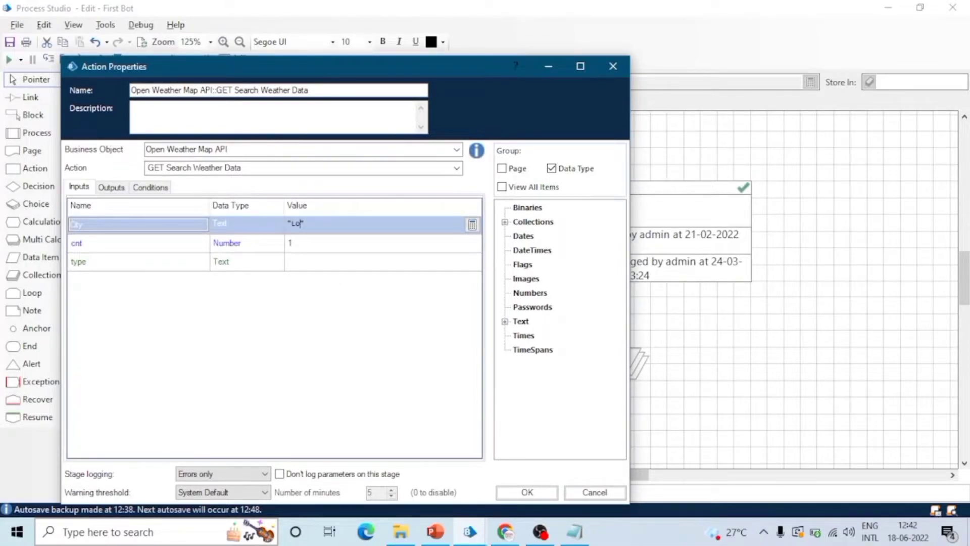
Look up the type parameter's description and accepted values on the RapidAPI Open Weather Map page in Chrome.
click(329, 266)
click(505, 531)
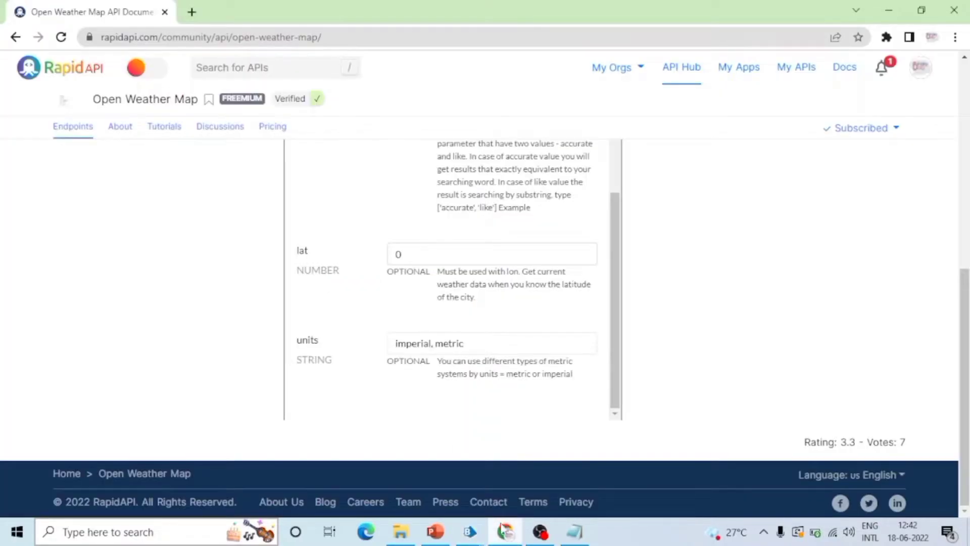
scroll(425, 311, up, 3)
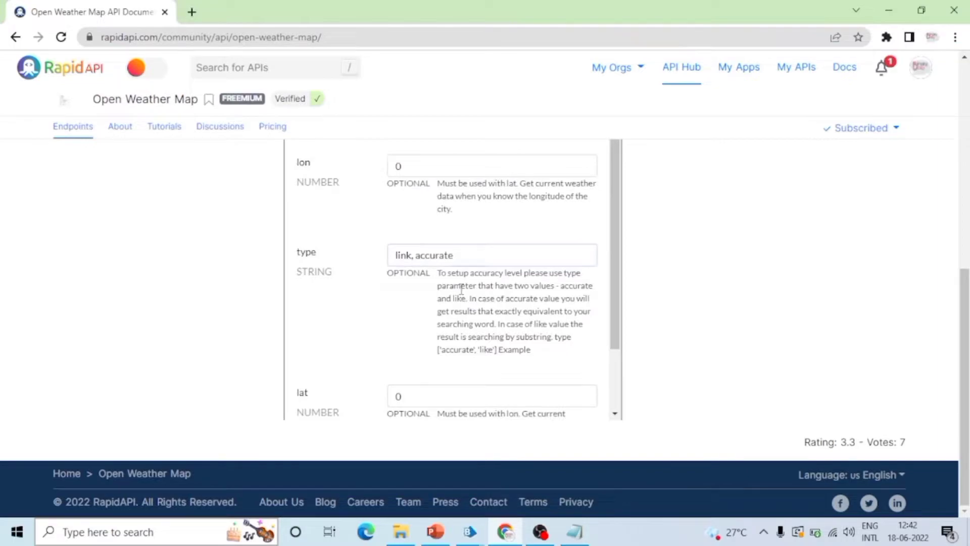
drag(442, 275, 554, 273)
click(553, 273)
drag(478, 286, 569, 312)
click(412, 256)
double_click(425, 255)
click(487, 257)
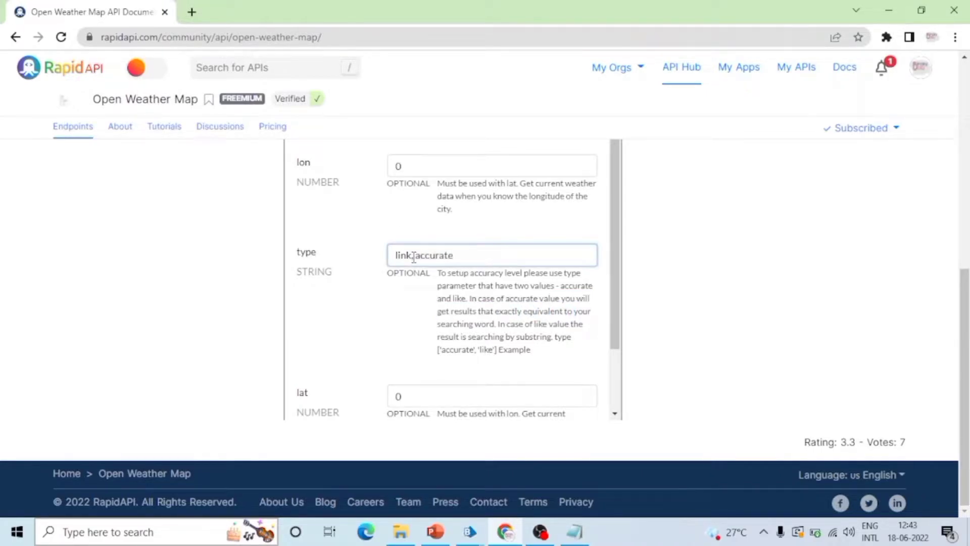
Copy the word link from RapidAPI's type field and enter "link" as the stage's type input in Blue Prism.
drag(412, 256, 383, 260)
key(ctrl+c)
click(958, 7)
text(")
key(ctrl+v)
text(")
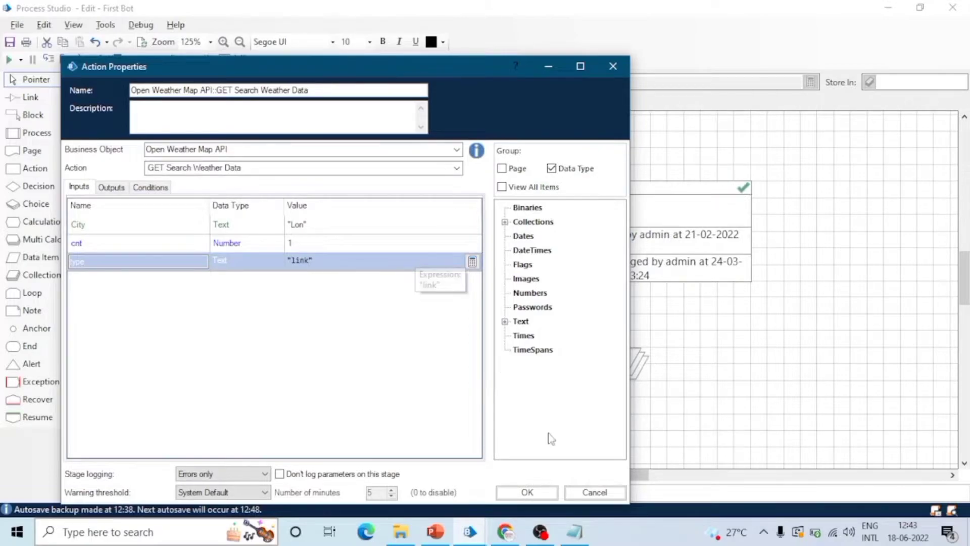
Store the stage's Request Data output in a new data item named Request Data and confirm the action properties.
click(116, 187)
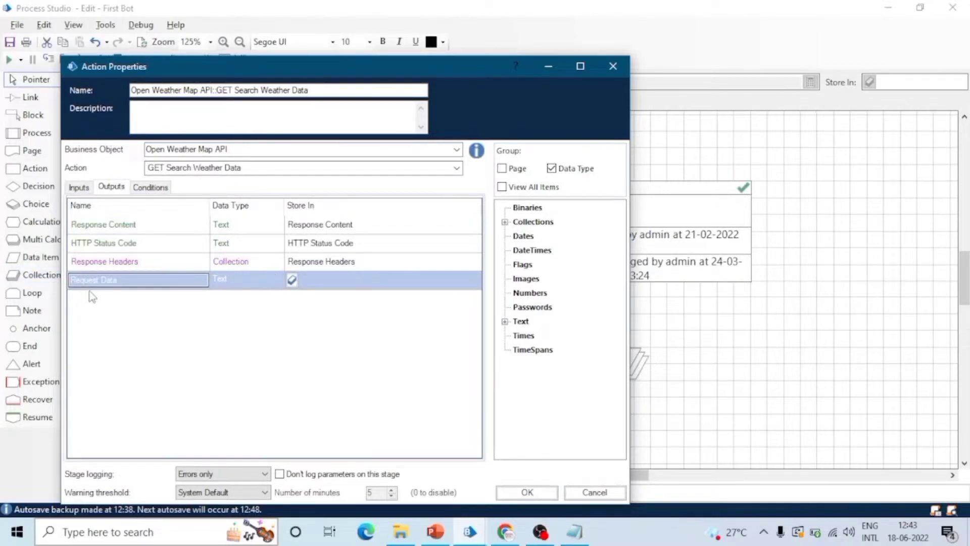
click(292, 279)
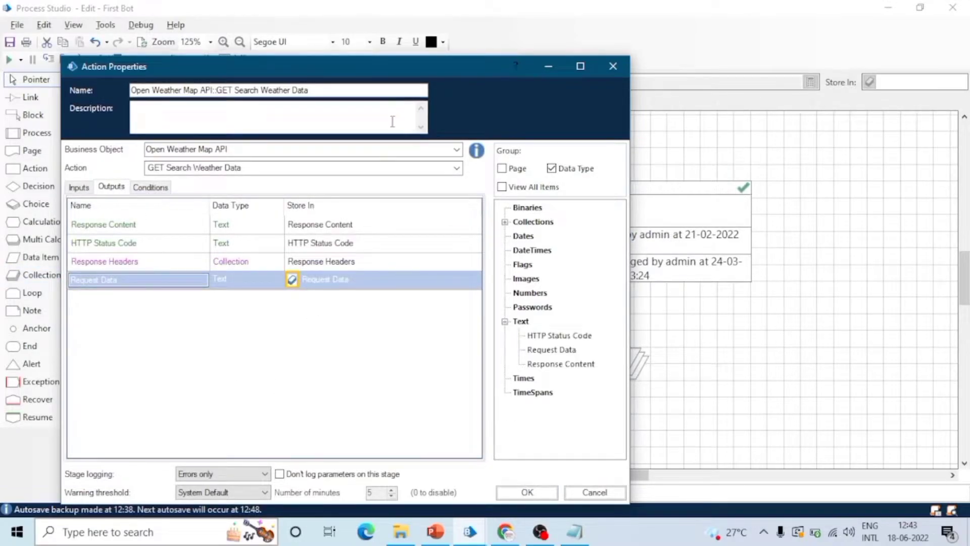
click(527, 492)
click(306, 354)
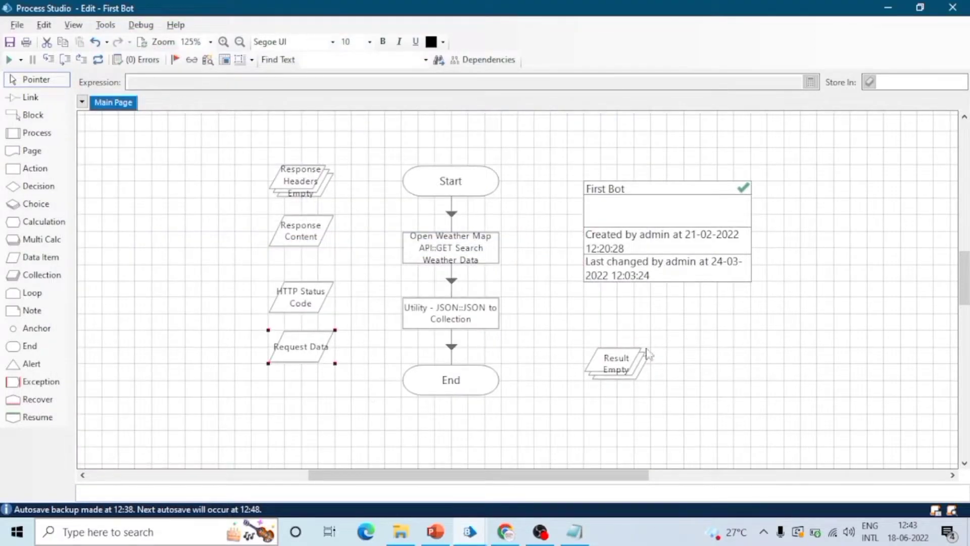
Run the First Bot process and check the parameters in the request URL stored in the Request Data item.
click(83, 60)
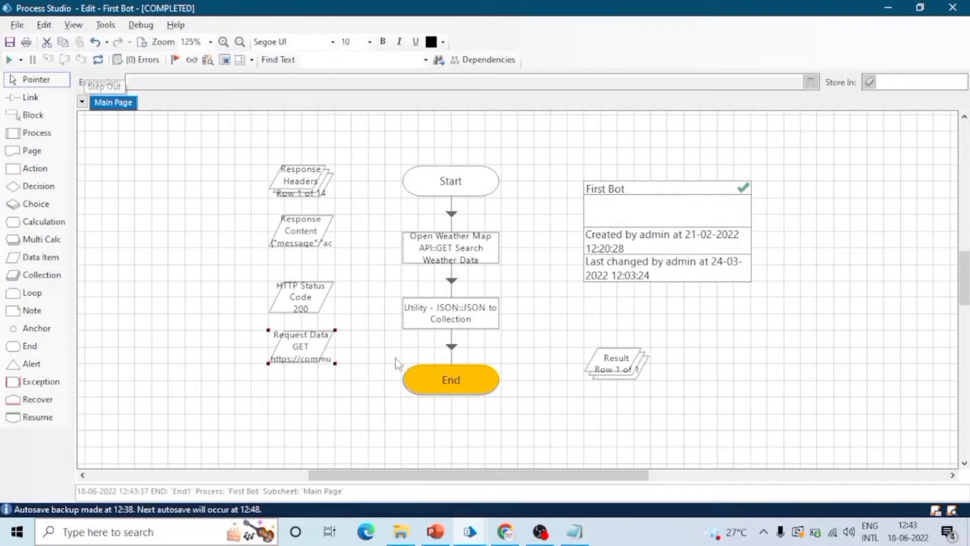
double_click(313, 360)
click(421, 267)
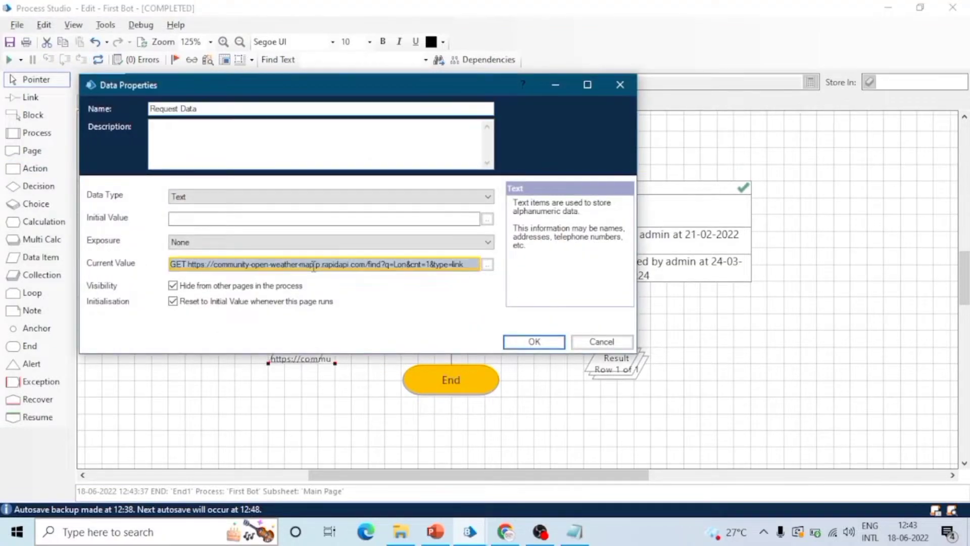
drag(472, 268, 410, 266)
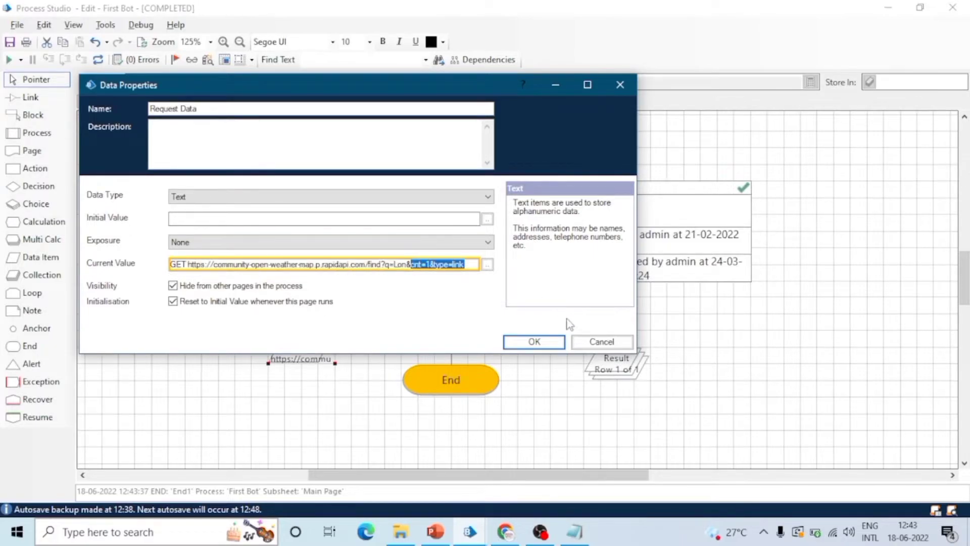
click(588, 341)
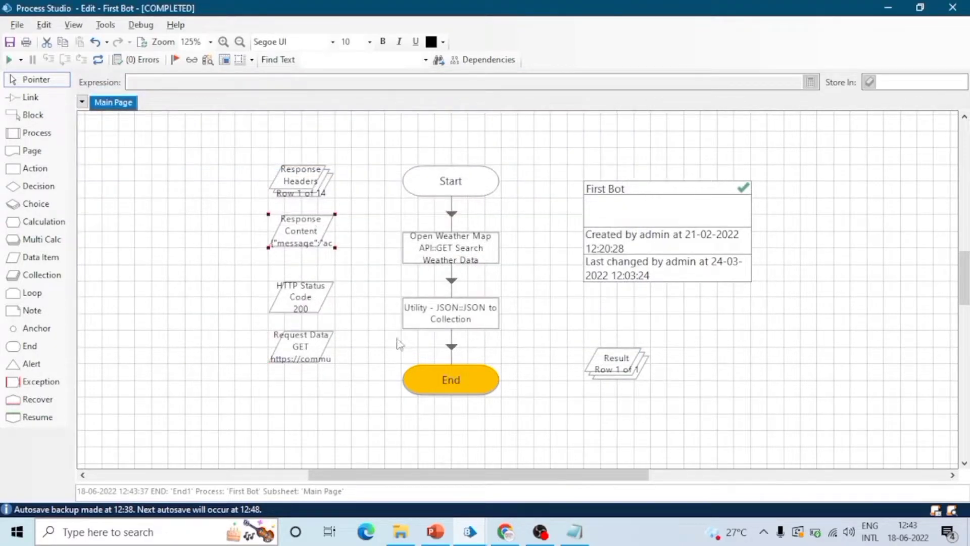
Examine the Result collection's current values, including its message and the city name in the nested list array.
double_click(632, 362)
click(243, 186)
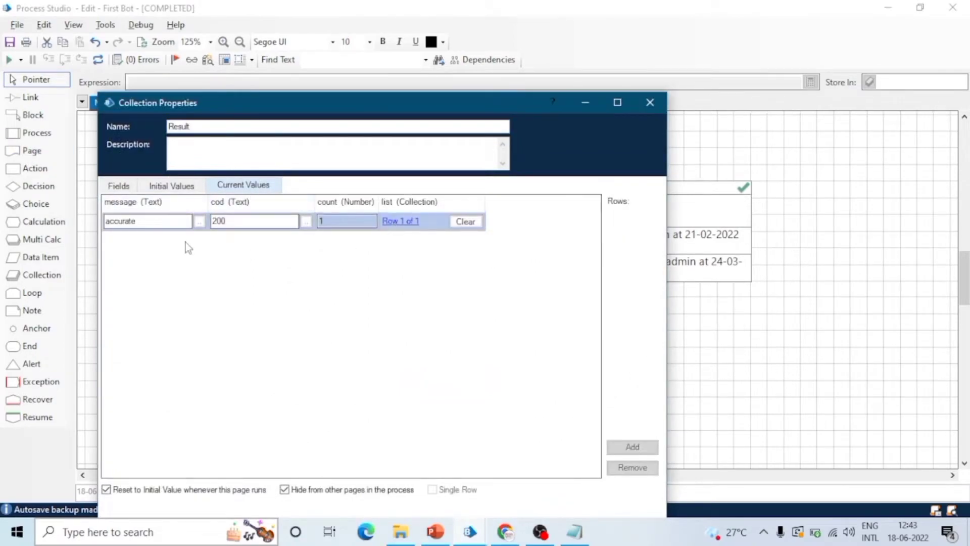
click(133, 221)
click(154, 220)
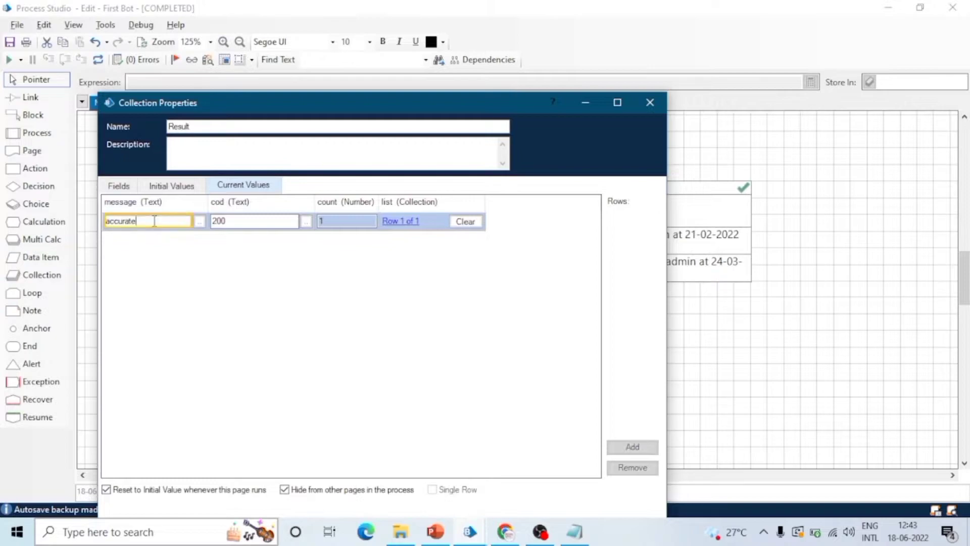
click(405, 222)
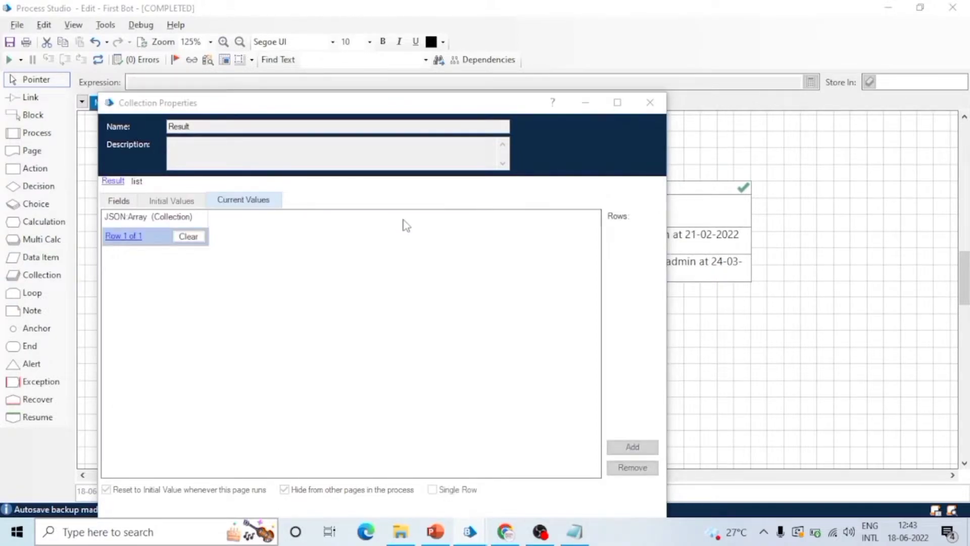
click(115, 237)
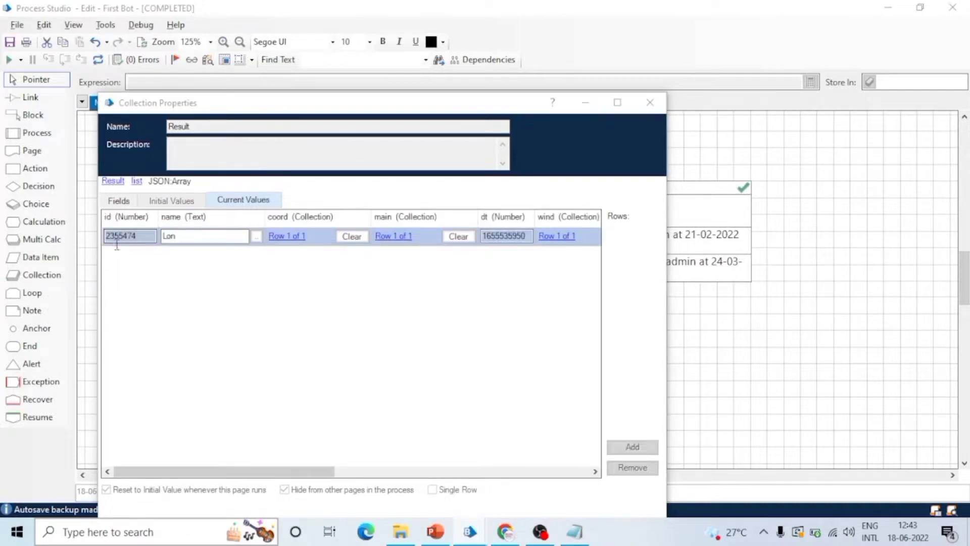
click(202, 236)
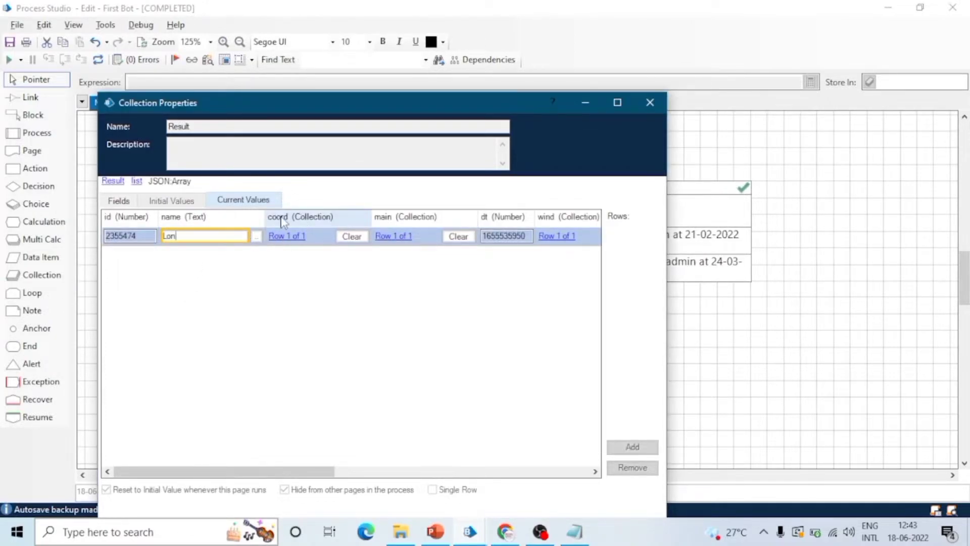
Inspect the nested main and wind collections in the Result's JSON array, then close the collection properties.
click(405, 236)
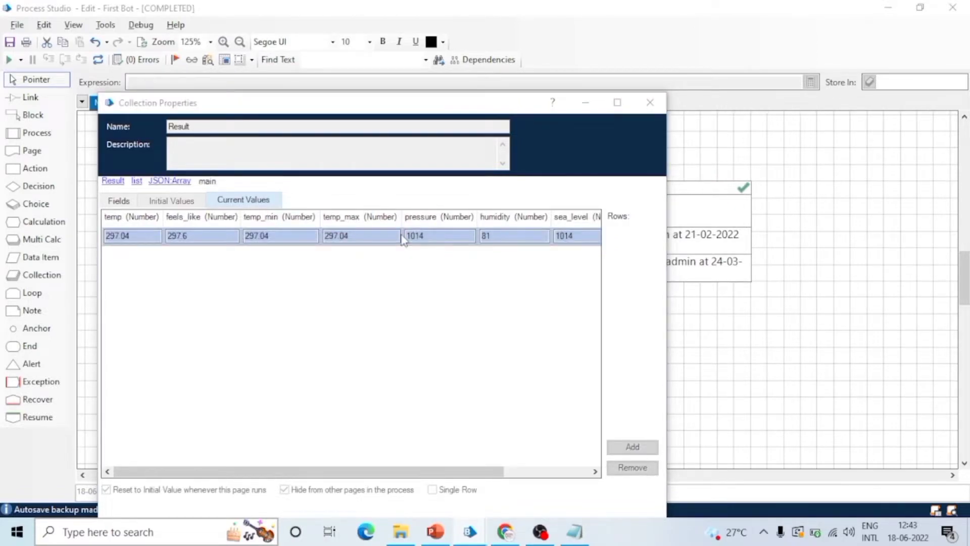
mouse_move(304, 474)
mouse_down()
mouse_move(513, 474)
mouse_move(301, 457)
mouse_up()
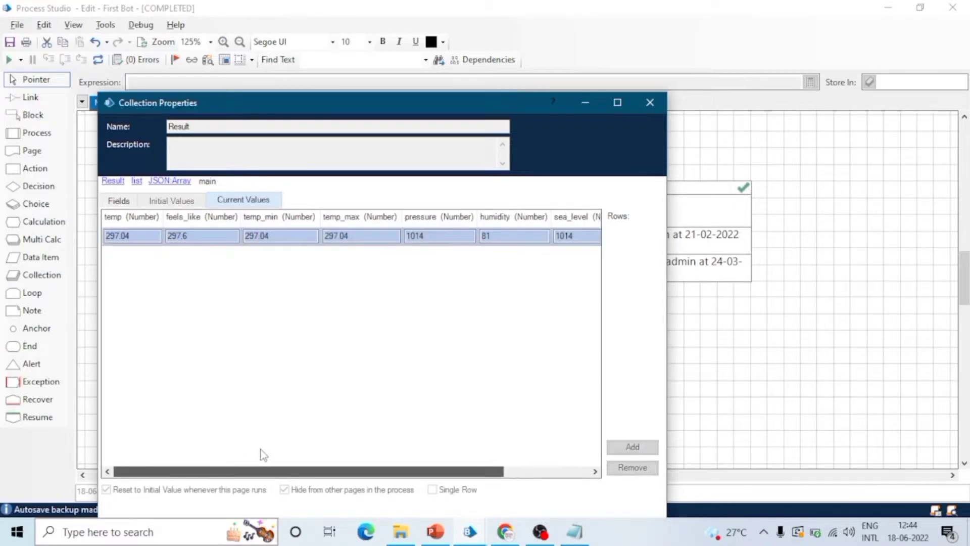
click(170, 181)
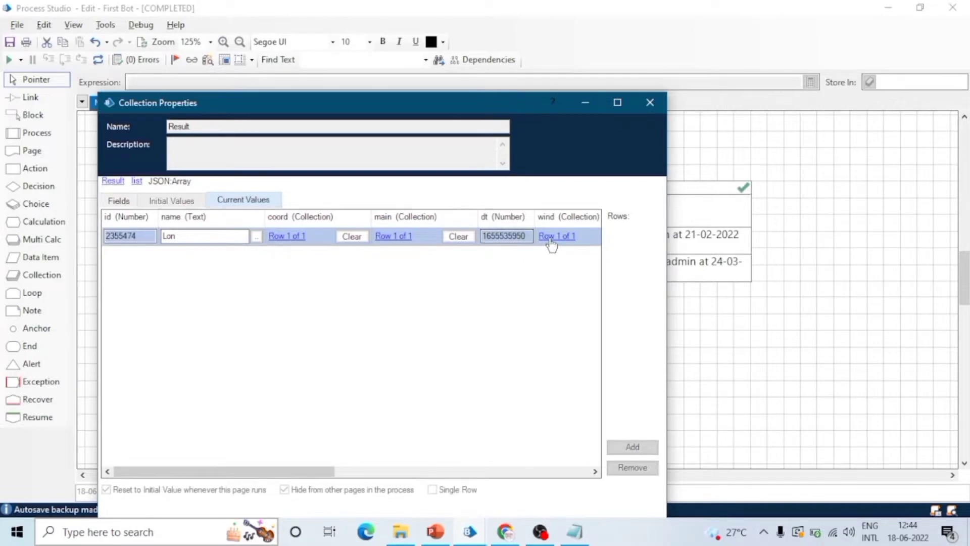
click(549, 237)
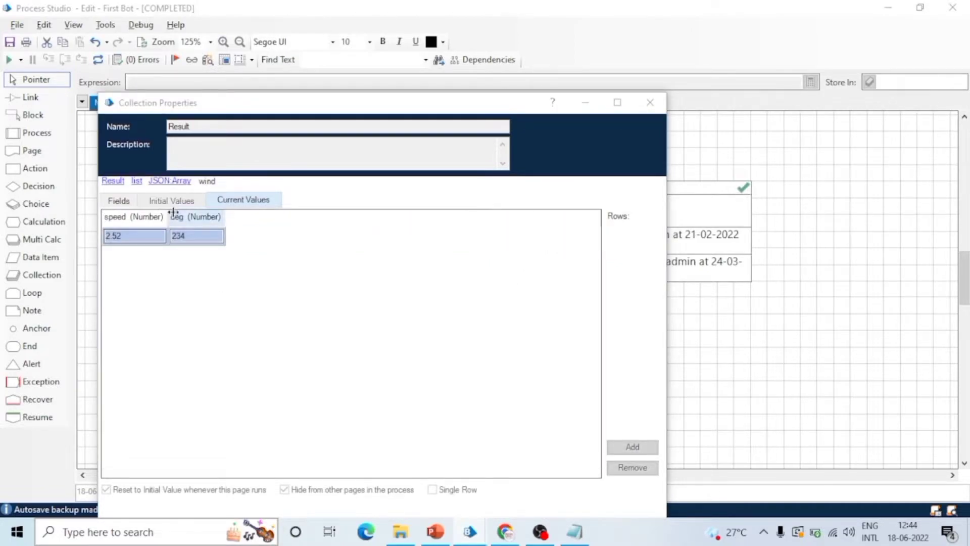
click(170, 182)
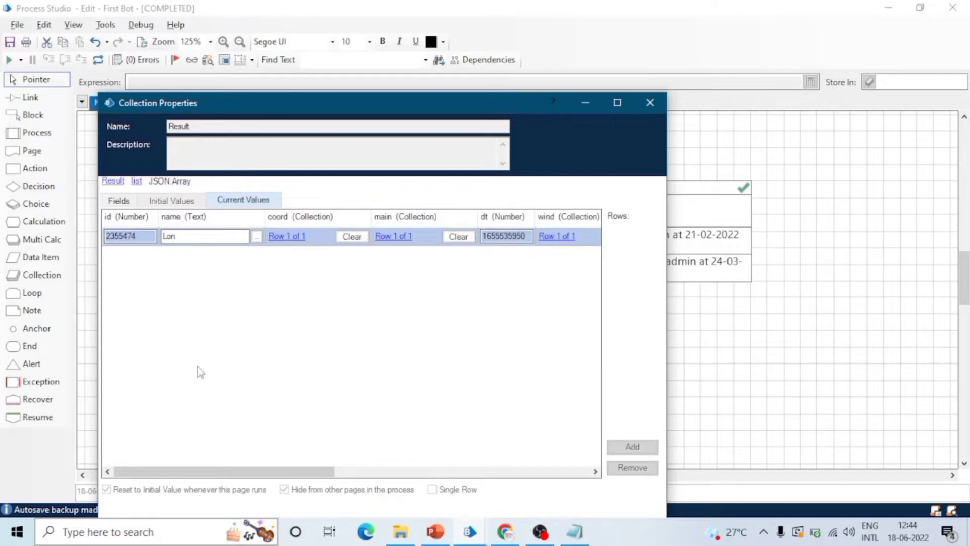
drag(283, 474, 253, 475)
click(650, 102)
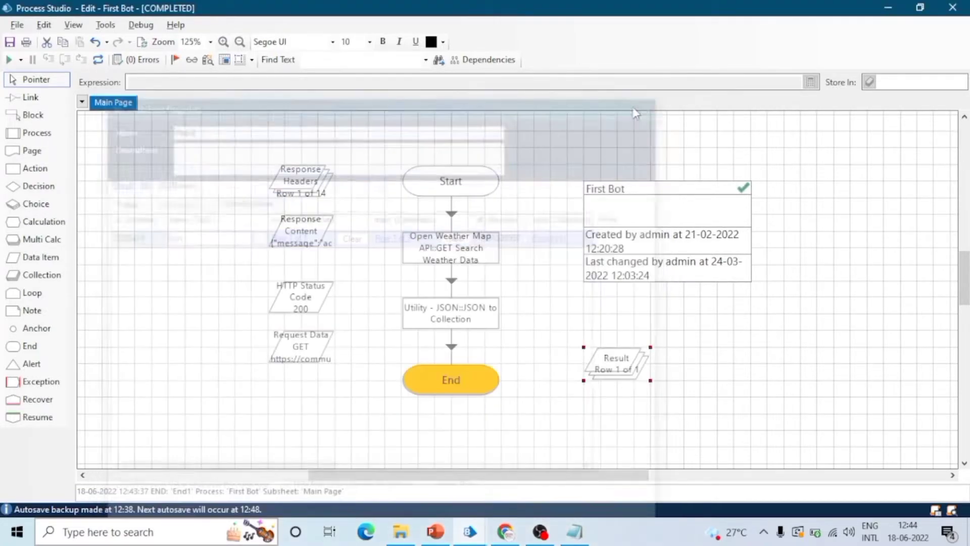
Set the cnt input of the GET Search Weather Data stage to 4 and confirm the action properties.
double_click(460, 259)
click(382, 278)
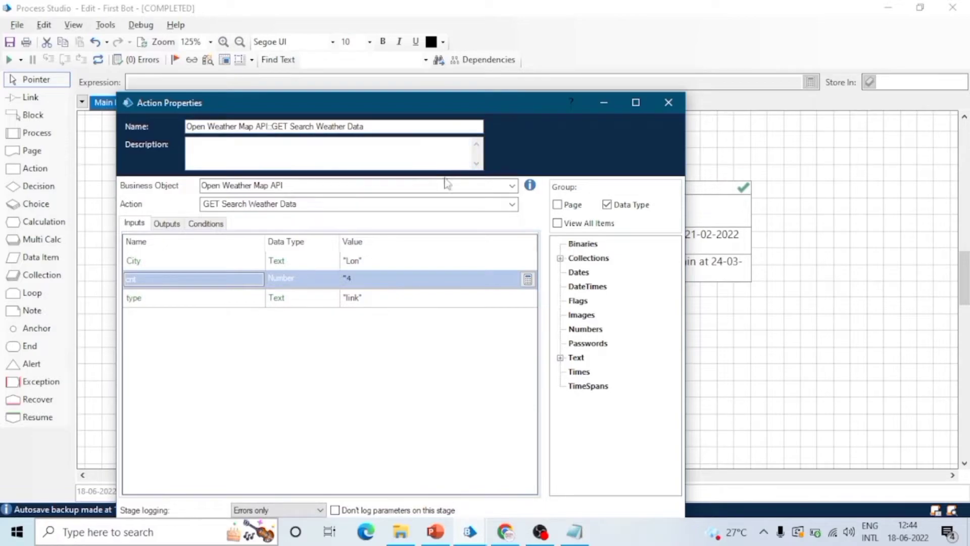
key(BackSpace)
text(4)
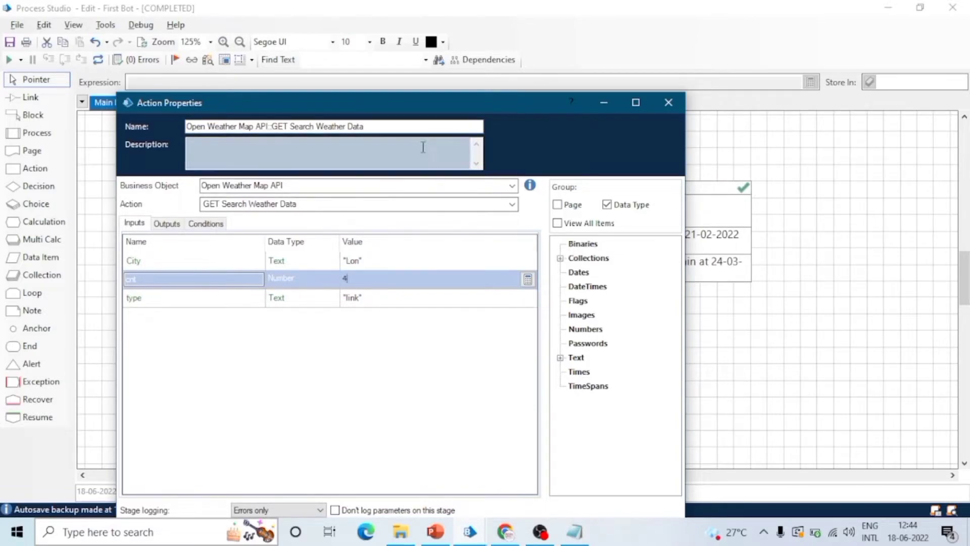
drag(463, 108, 472, 50)
click(591, 469)
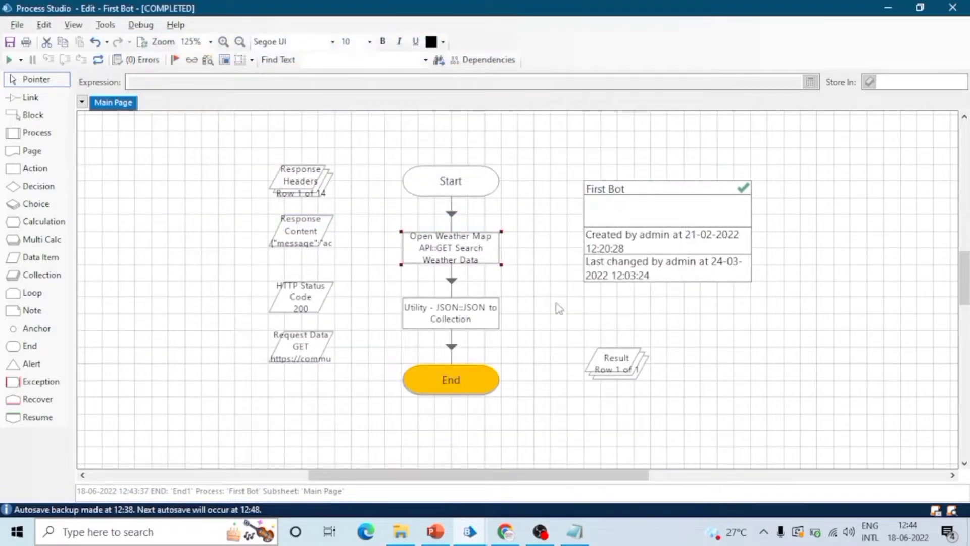
Reset and rerun the First Bot process, then open the Result collection's current values.
click(98, 60)
click(81, 60)
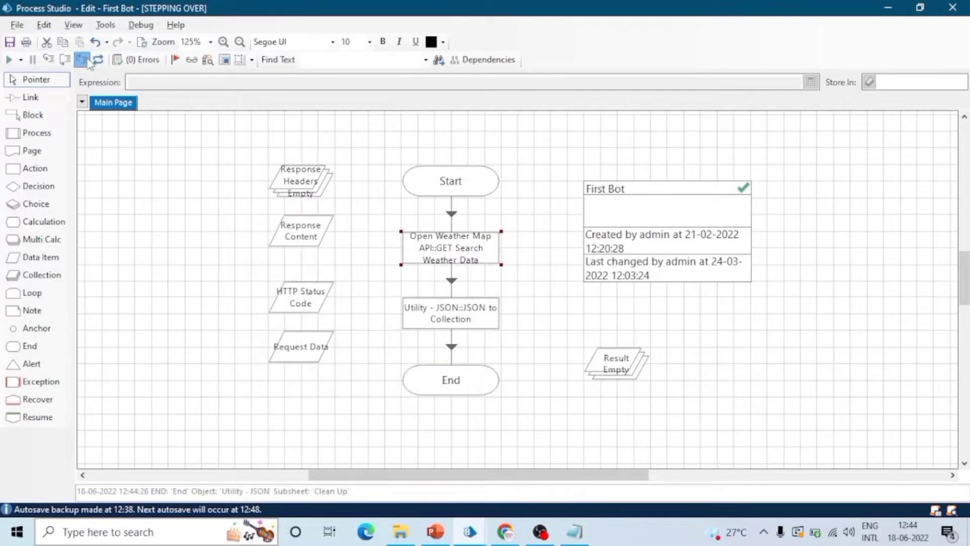
double_click(618, 373)
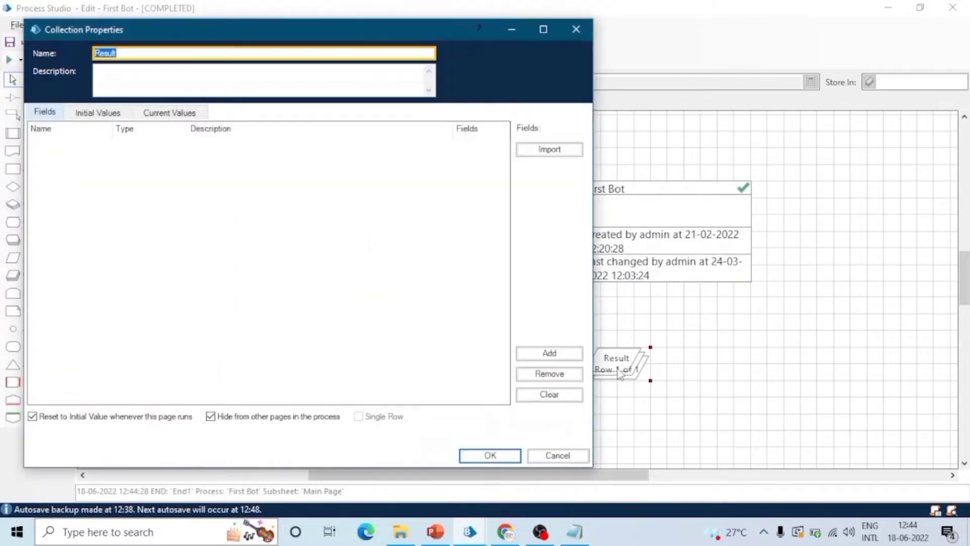
click(183, 114)
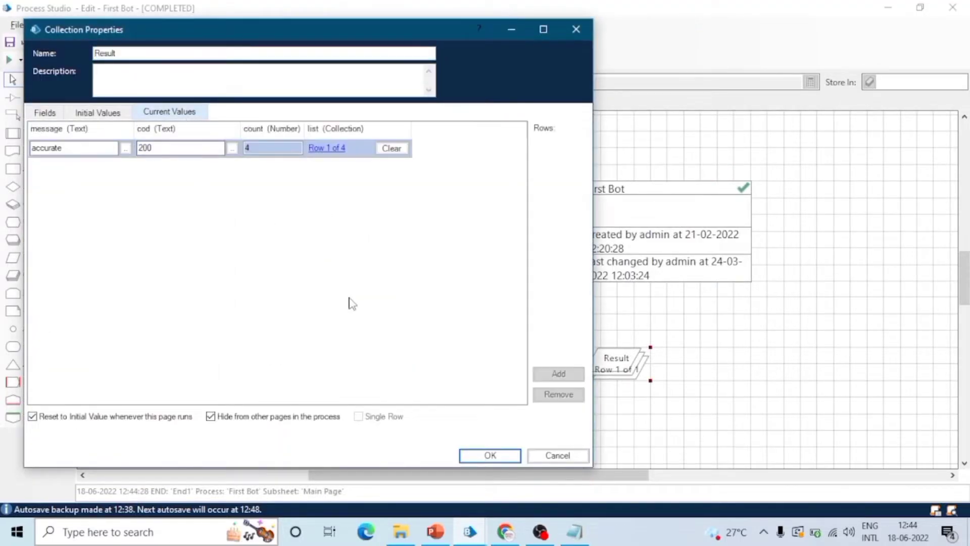
Examine the city data in the first and second JSON array rows of the Result's nested list.
click(326, 148)
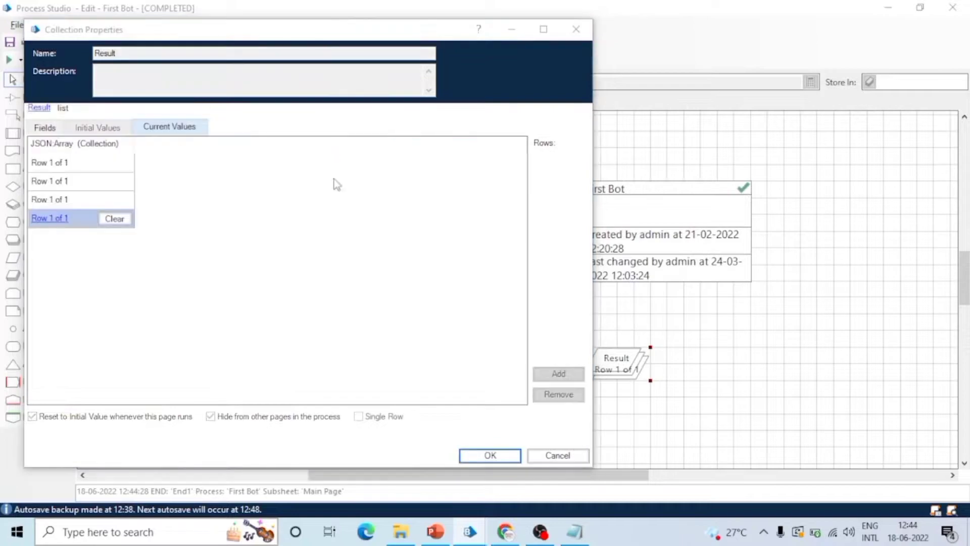
click(50, 162)
click(91, 109)
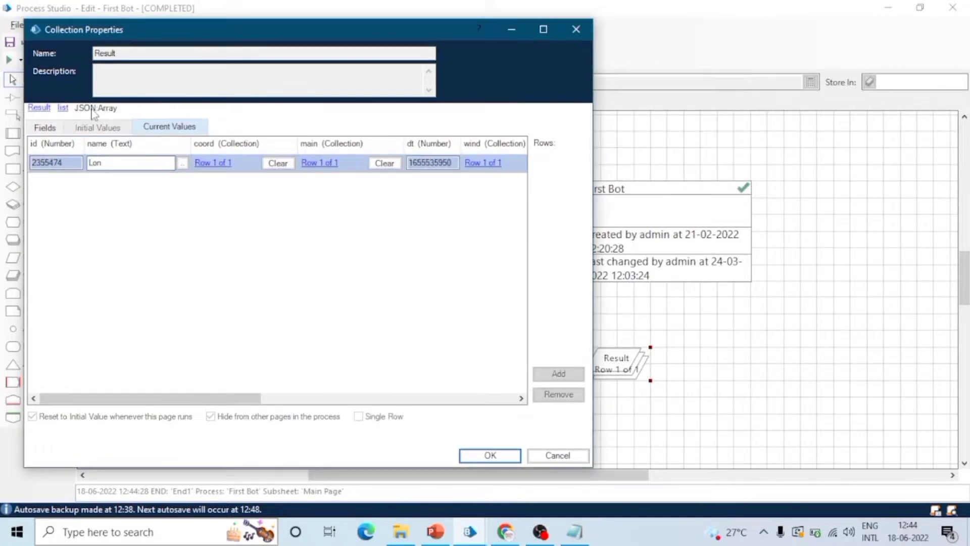
click(62, 108)
click(59, 183)
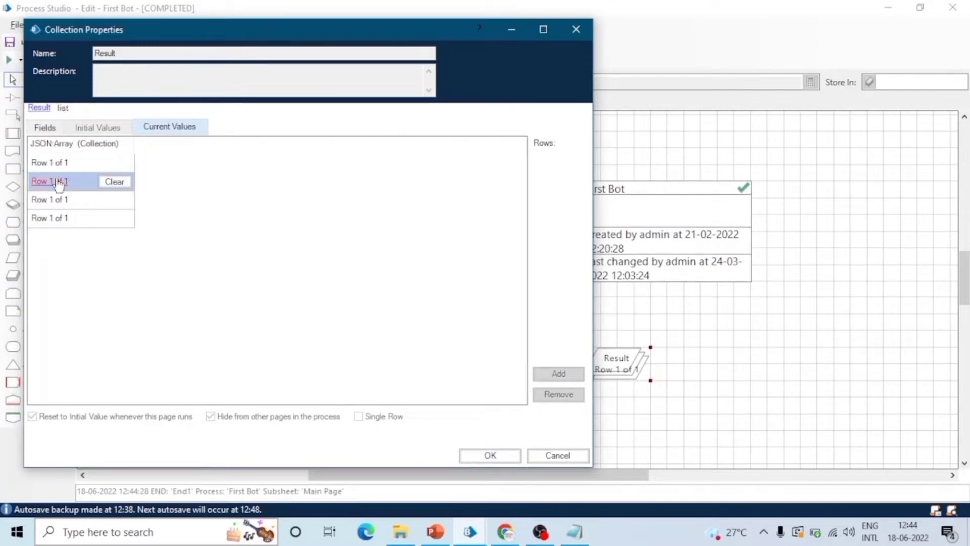
click(59, 183)
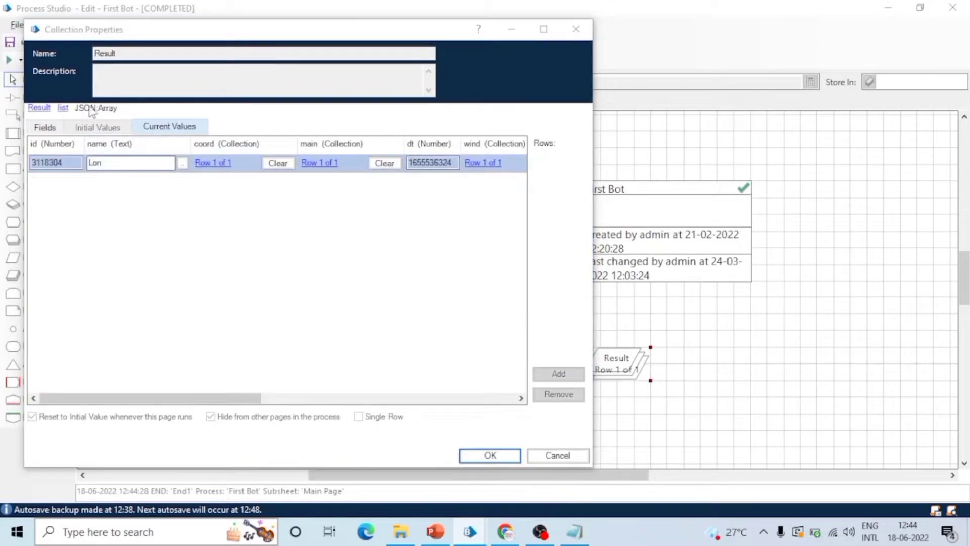
Inspect the nested coord collection of the second list row, return to the top level and close the collection properties.
click(212, 373)
click(233, 163)
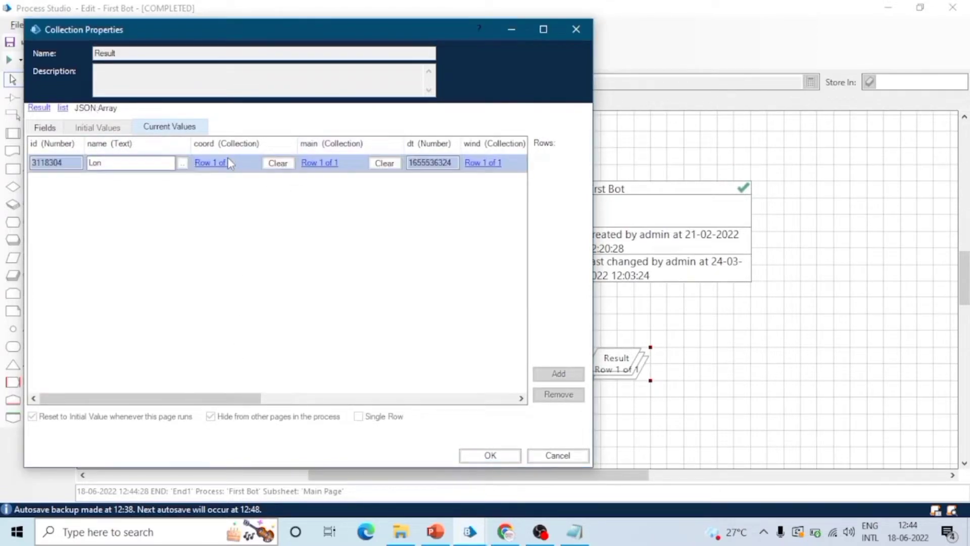
click(216, 163)
click(84, 109)
click(49, 109)
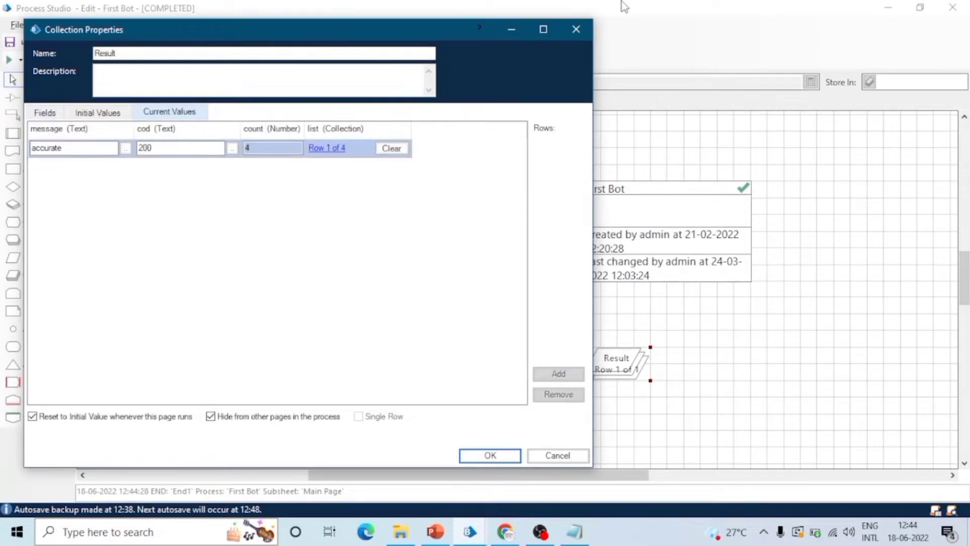
click(574, 29)
Review the City, cnt and type inputs of the GET Search Weather Data stage and close its properties.
click(439, 263)
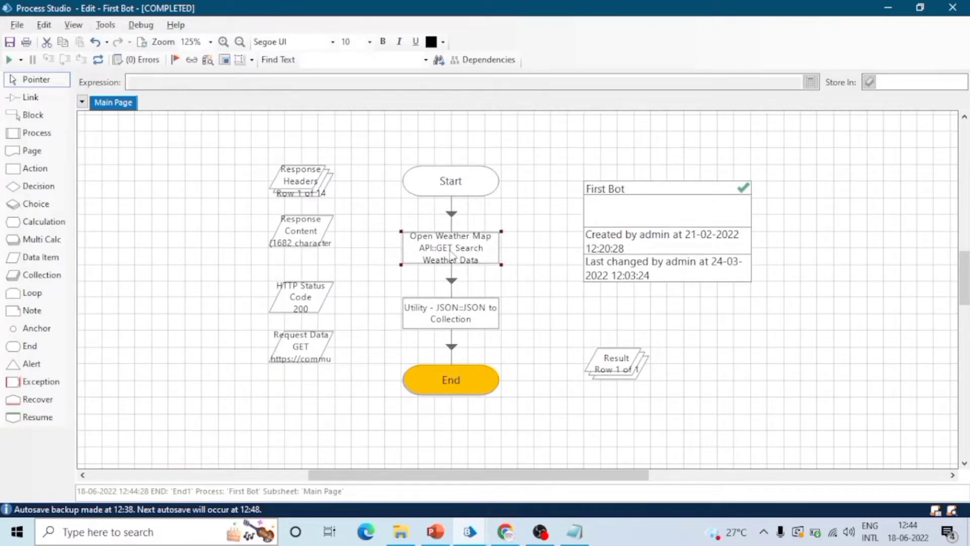
double_click(451, 255)
click(333, 243)
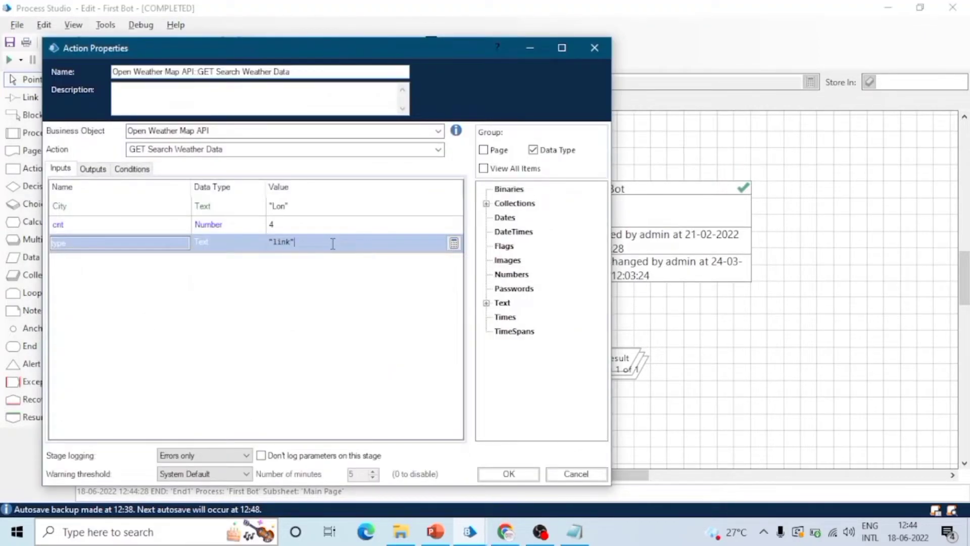
click(595, 47)
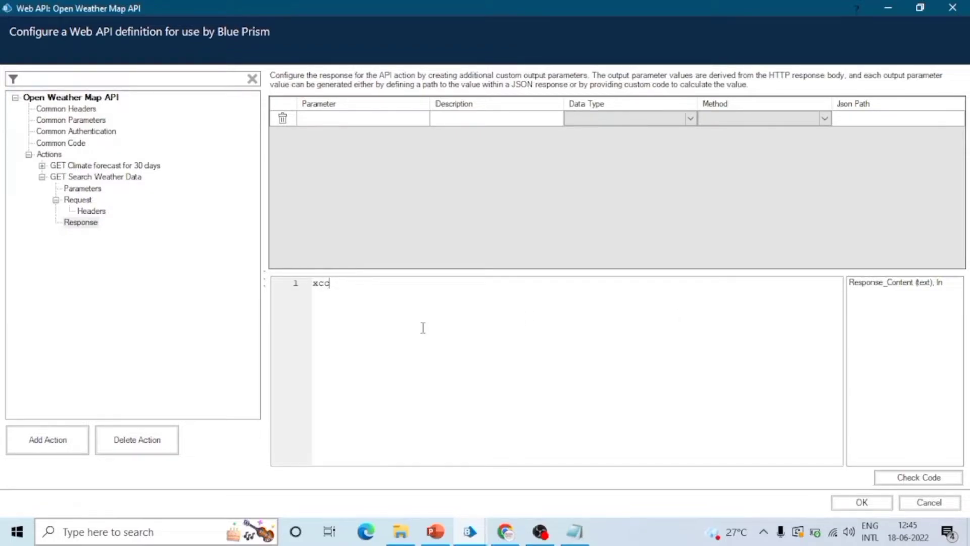
Check the Common Code settings and the Response code area of GET Search Weather Data in the Web API definition.
click(74, 144)
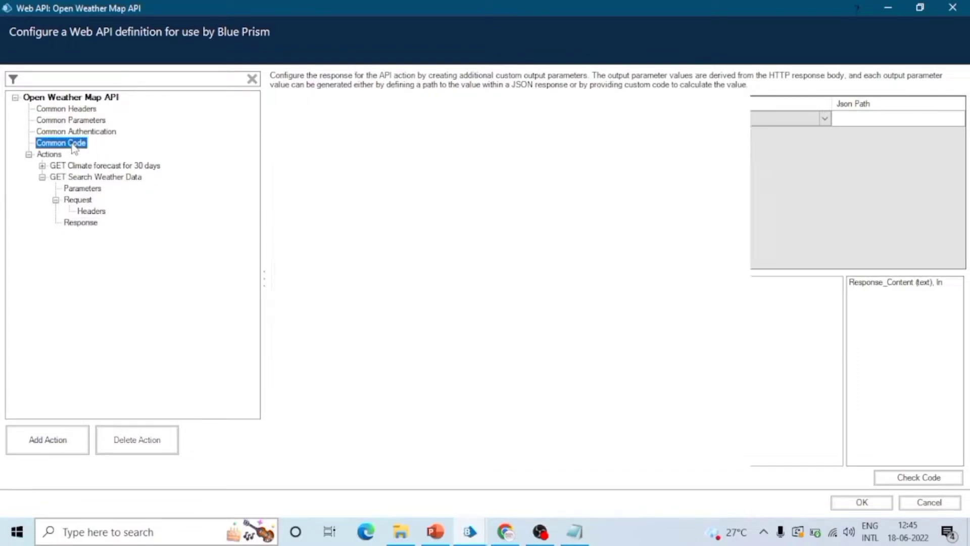
click(83, 227)
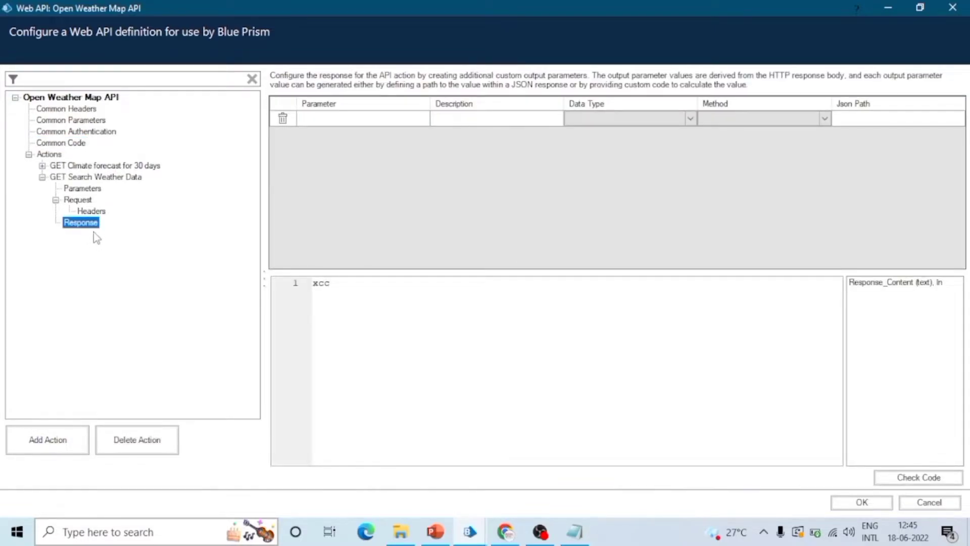
click(351, 295)
click(291, 289)
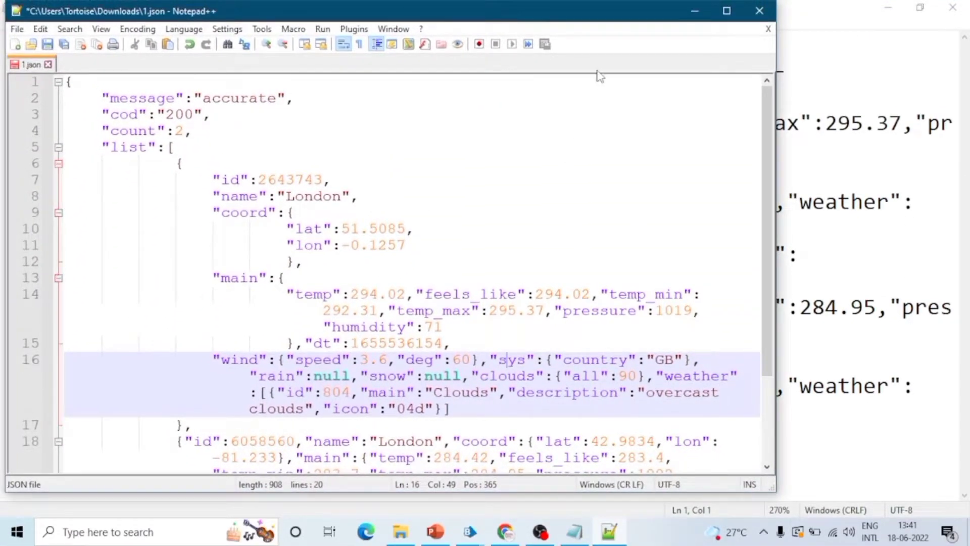
Arrange the formatted 1.json window and the Result collection properties over the raw JSON for comparison.
drag(608, 20, 888, 151)
drag(907, 101, 918, 3)
click(919, 8)
drag(606, 15, 913, 88)
mouse_move(466, 538)
click(628, 470)
drag(447, 99, 759, 251)
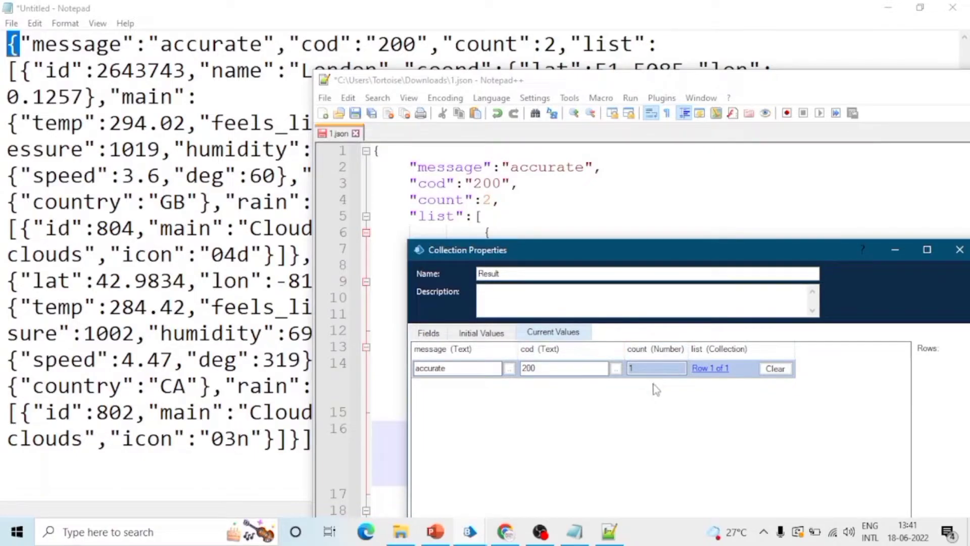
Drill through the Result's list and JSON array into the coord collection and compare each level with 1.json.
drag(700, 260, 690, 259)
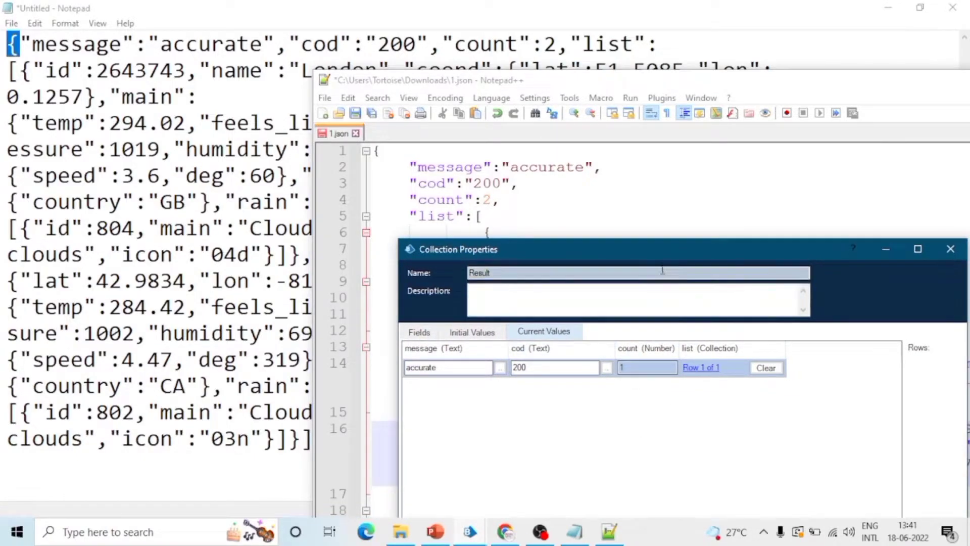
drag(677, 265, 579, 261)
click(601, 361)
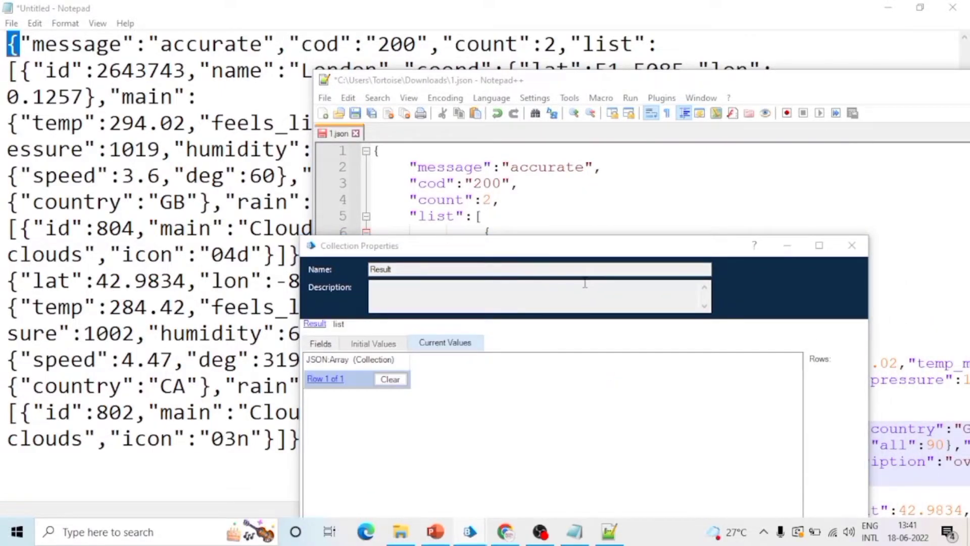
click(329, 388)
drag(542, 256, 635, 318)
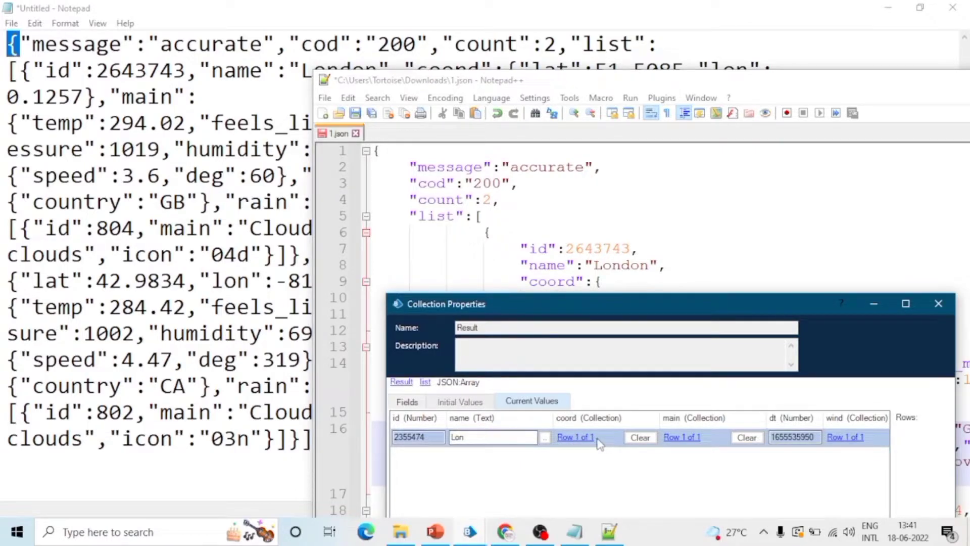
drag(624, 304, 635, 381)
click(123, 273)
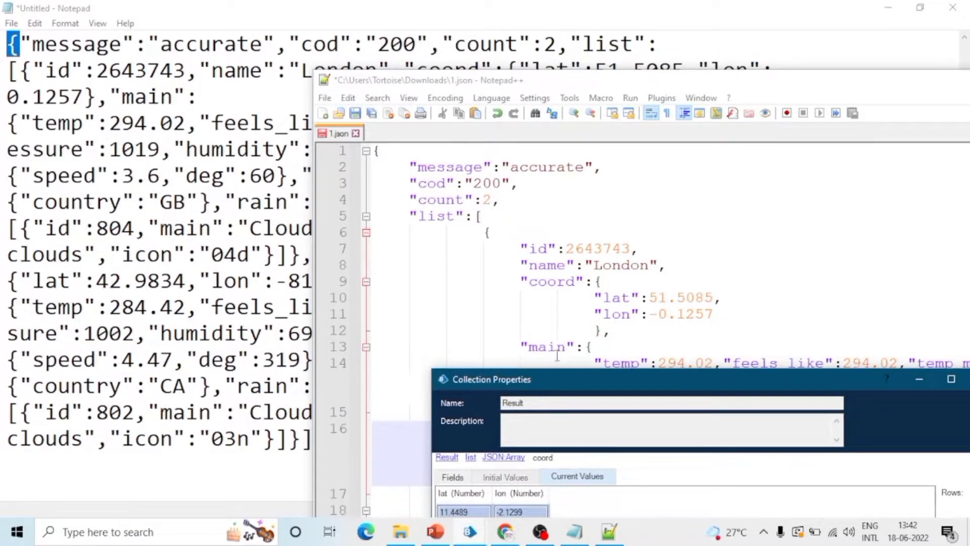
Highlight the start of the main block in 1.json and compare the list structure with the Result's nested list level.
click(560, 299)
drag(557, 363, 561, 331)
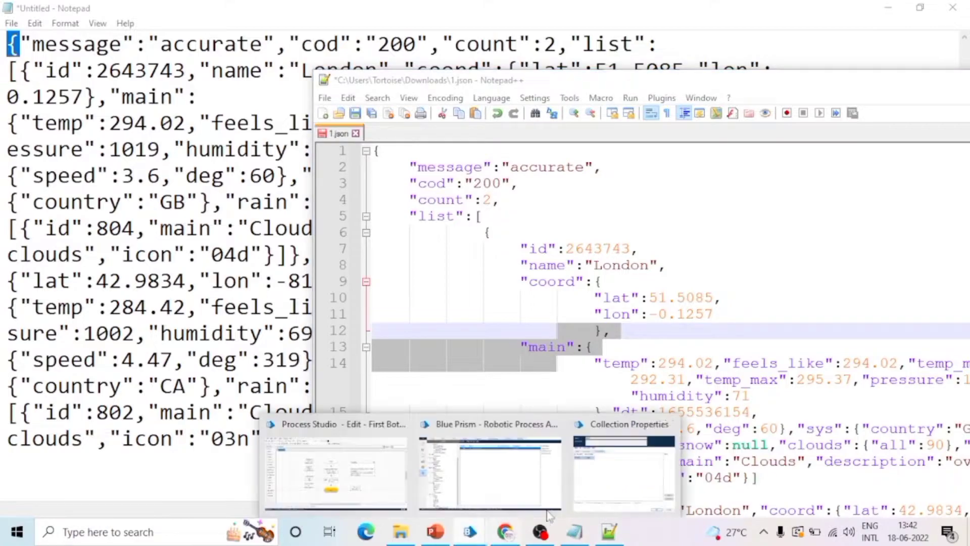
click(545, 505)
drag(615, 380, 443, 136)
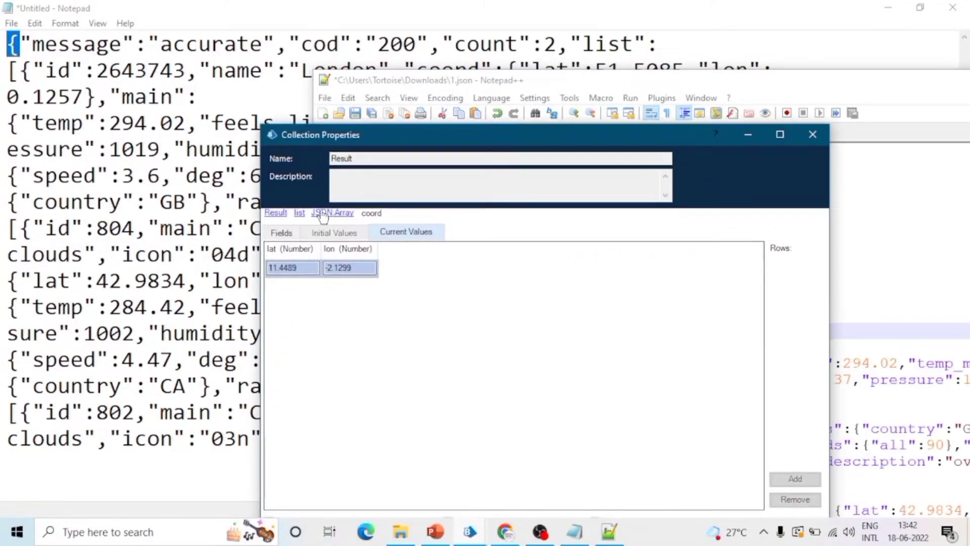
click(303, 213)
drag(531, 141, 540, 383)
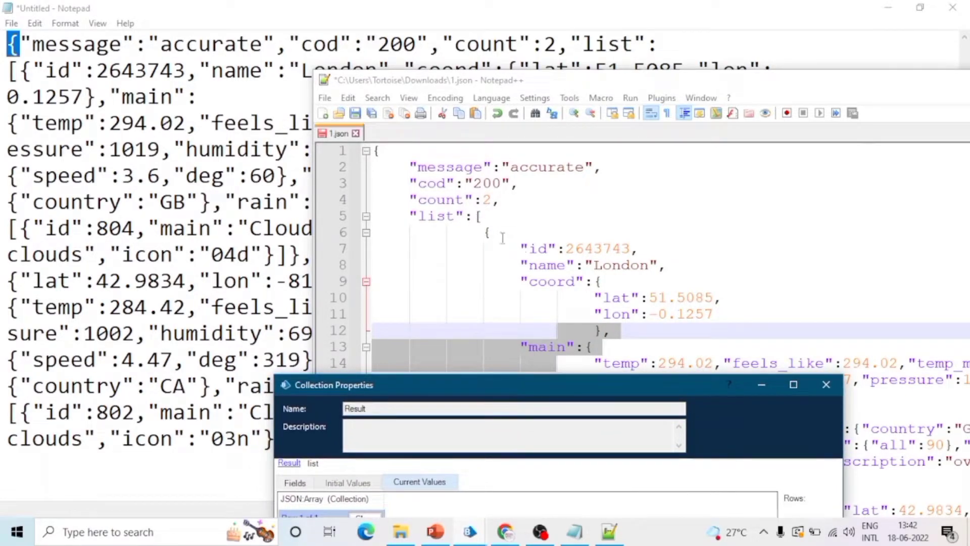
drag(539, 390, 503, 208)
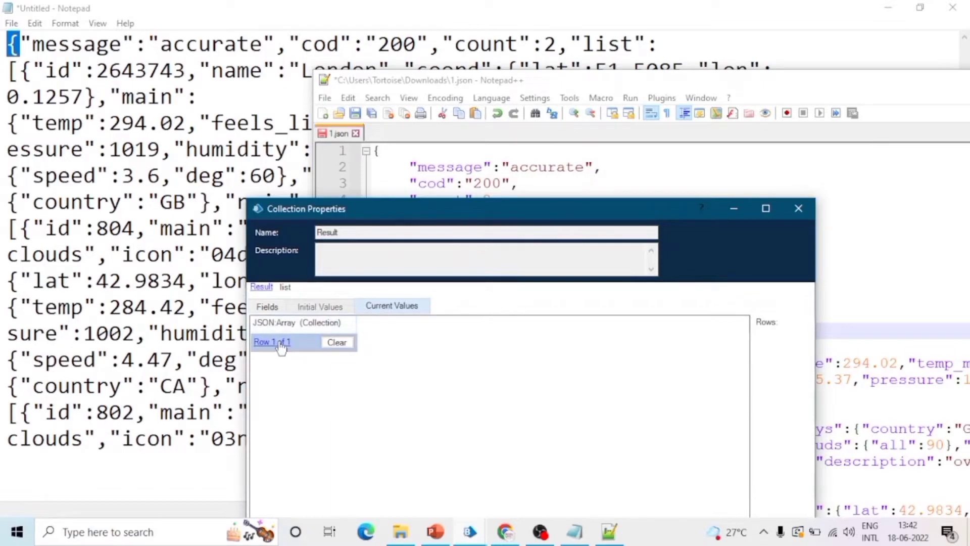
click(338, 331)
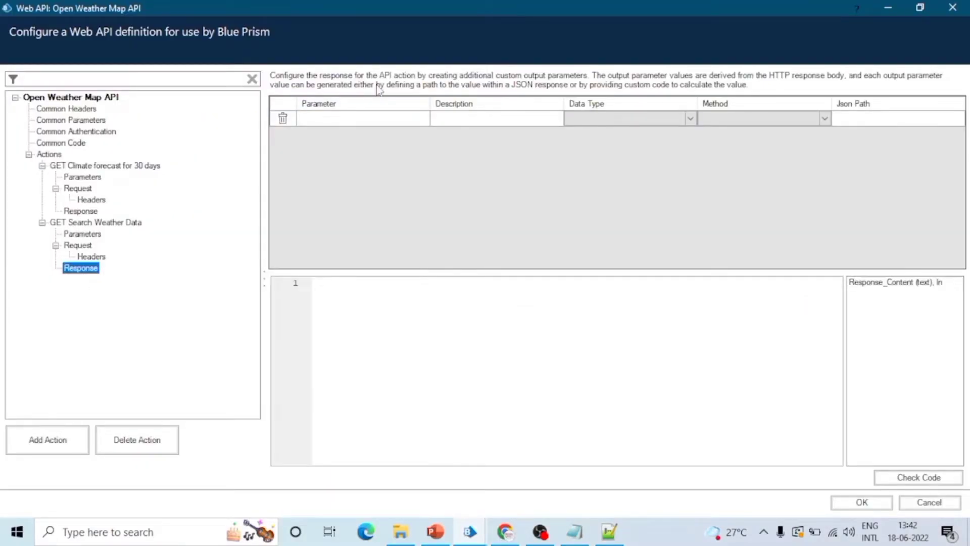
Set the data type of a new output parameter in the GET Search Weather Data response to Collection.
click(370, 115)
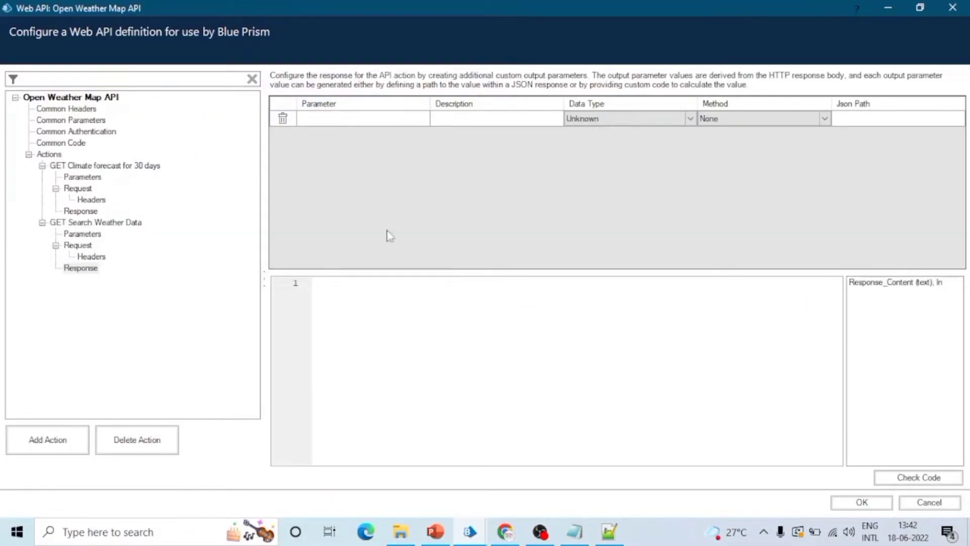
click(691, 119)
click(635, 137)
Copy the key name message from 1.json and enter it as the name of the new response output parameter.
key(alt+Tab)
click(118, 152)
drag(103, 92, 172, 92)
key(ctrl+c)
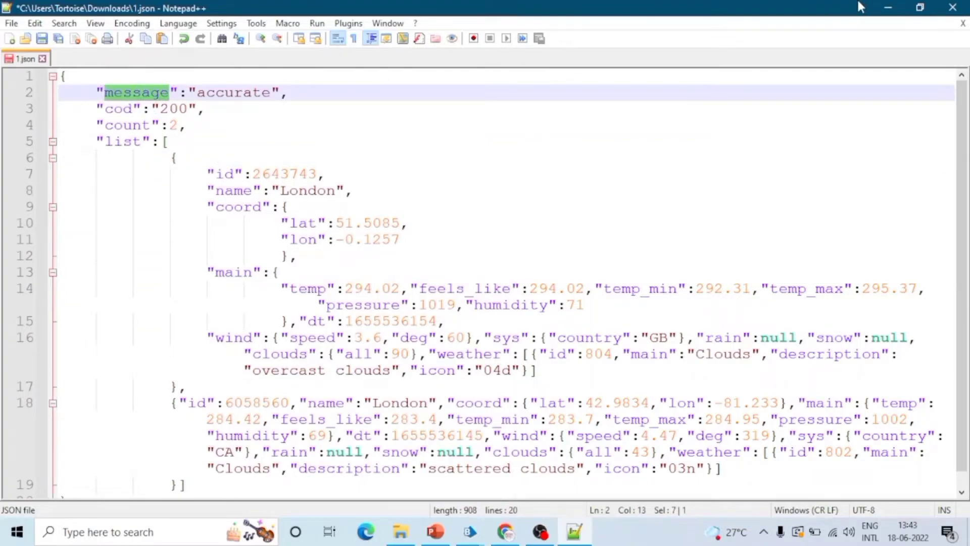
click(888, 7)
click(361, 117)
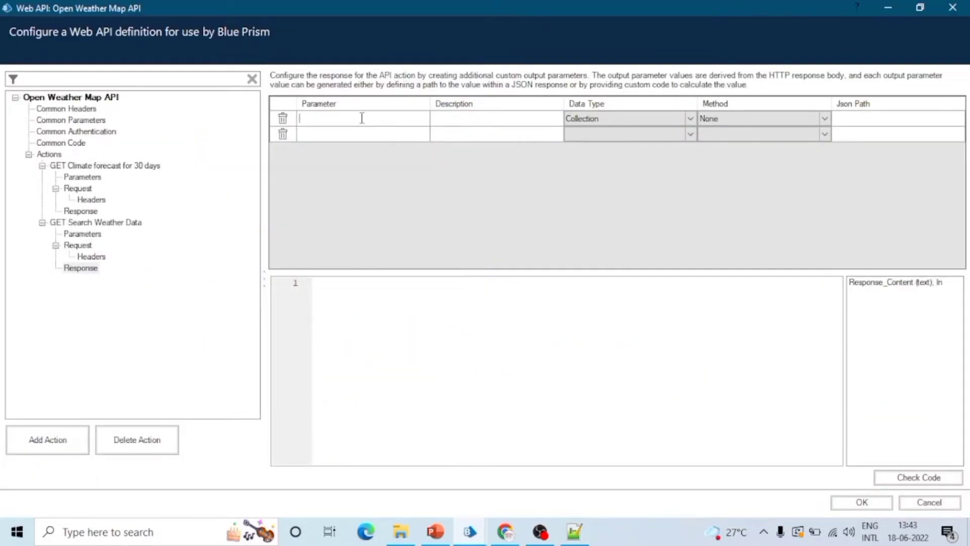
click(576, 531)
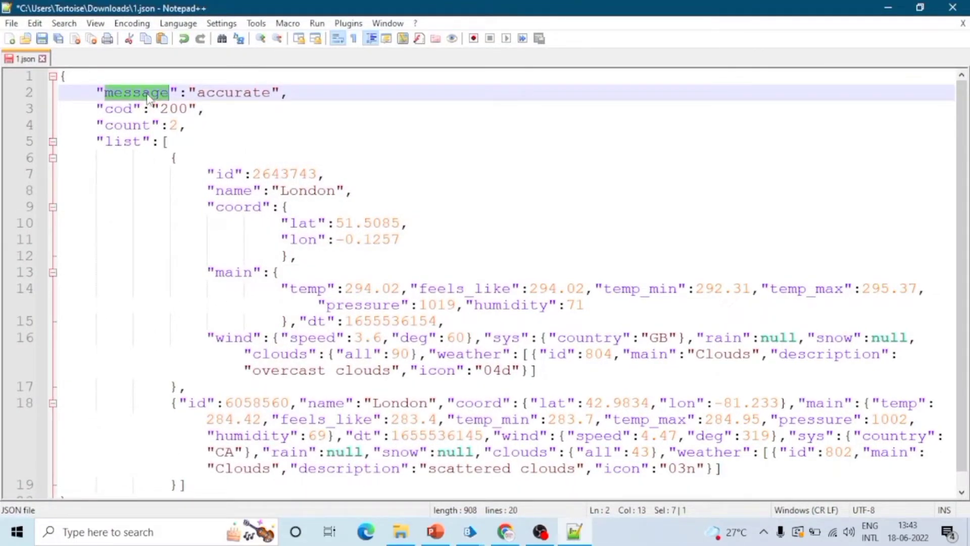
click(888, 7)
click(362, 118)
key(ctrl+v)
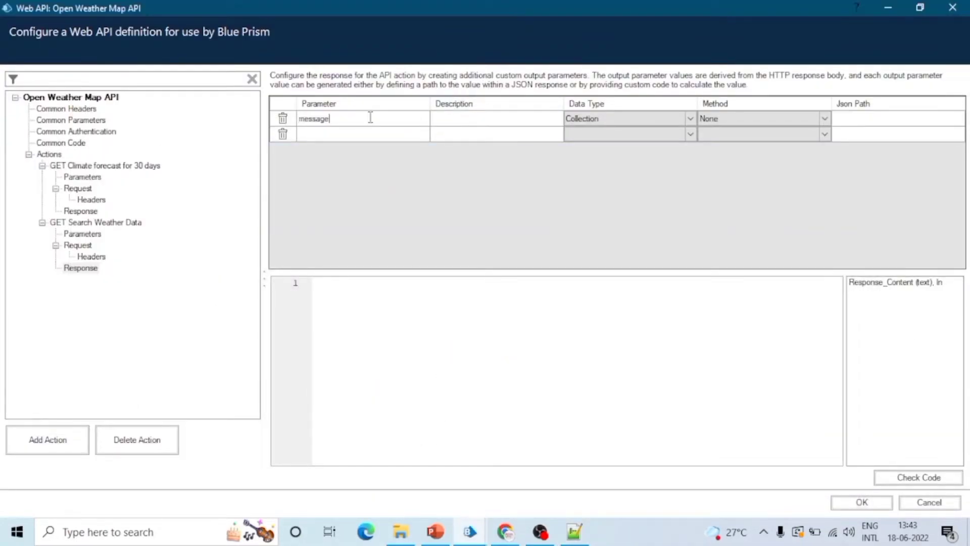
Give the message parameter the data type Text, the method Json Path and the path $.message.
click(652, 118)
click(637, 119)
click(575, 187)
click(747, 119)
click(722, 140)
click(850, 120)
click(574, 531)
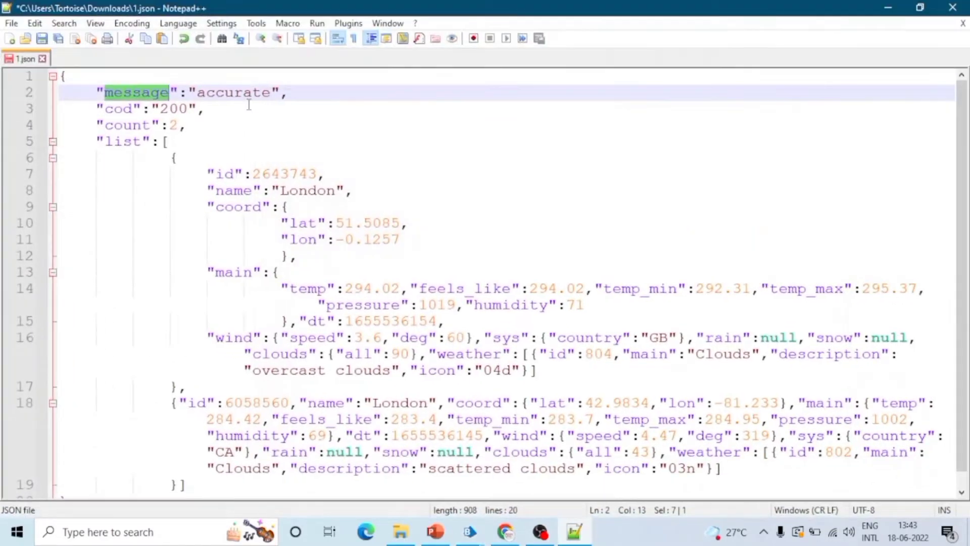
click(887, 7)
key(ctrl+v)
click(341, 124)
click(347, 121)
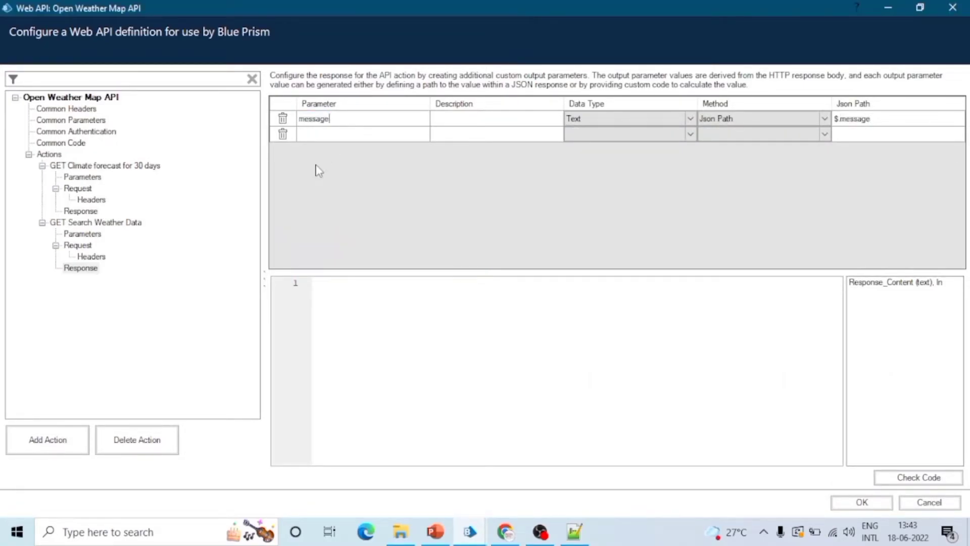
Copy the key name list from 1.json and enter it as the name of a new response output parameter.
click(574, 531)
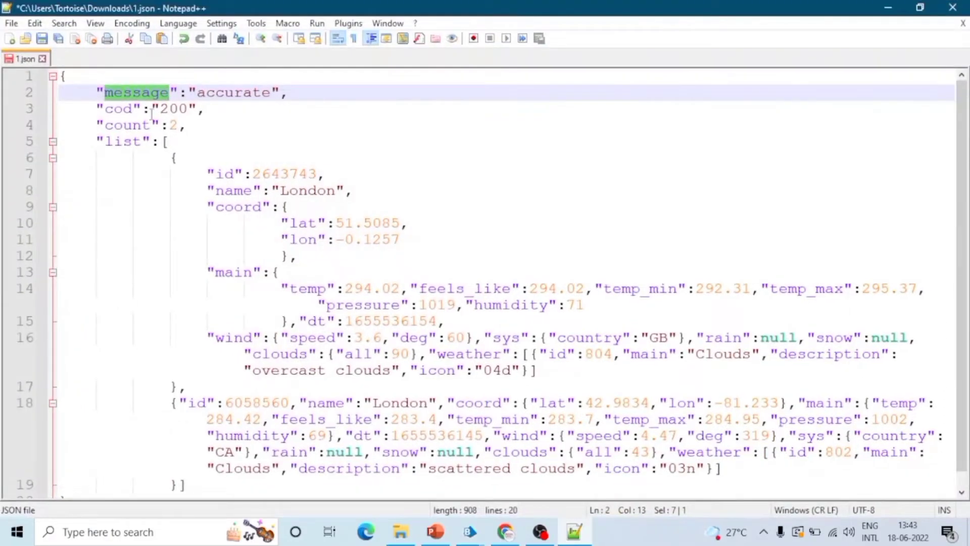
click(124, 108)
click(124, 125)
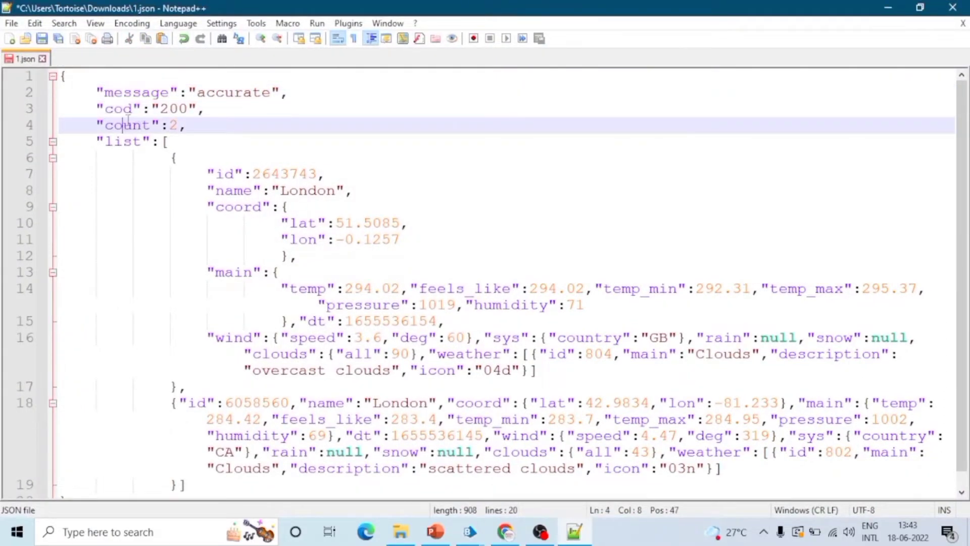
click(110, 143)
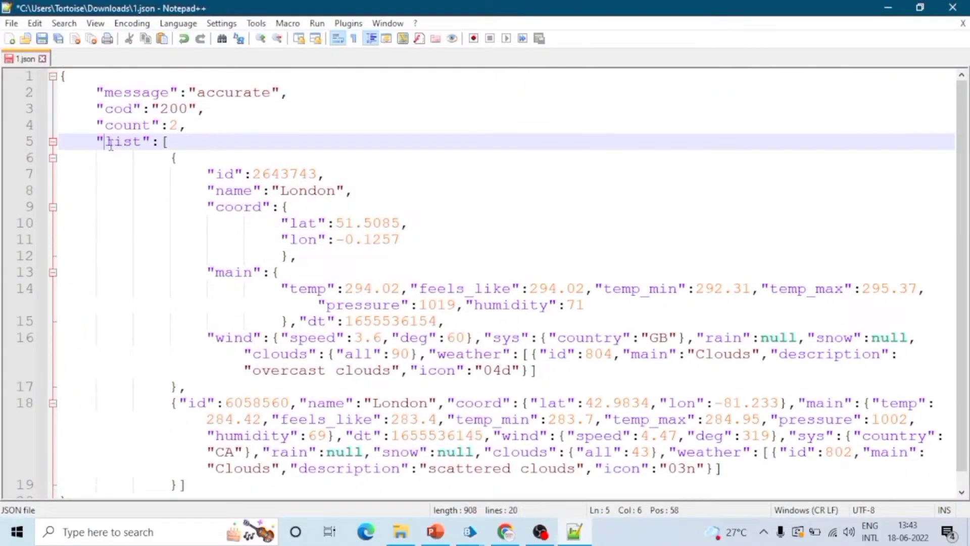
double_click(137, 143)
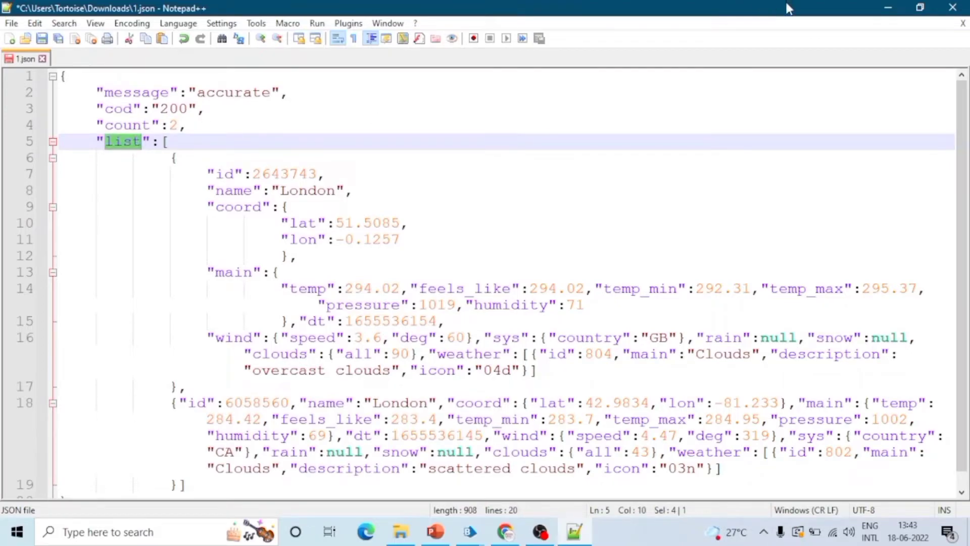
click(887, 9)
click(336, 131)
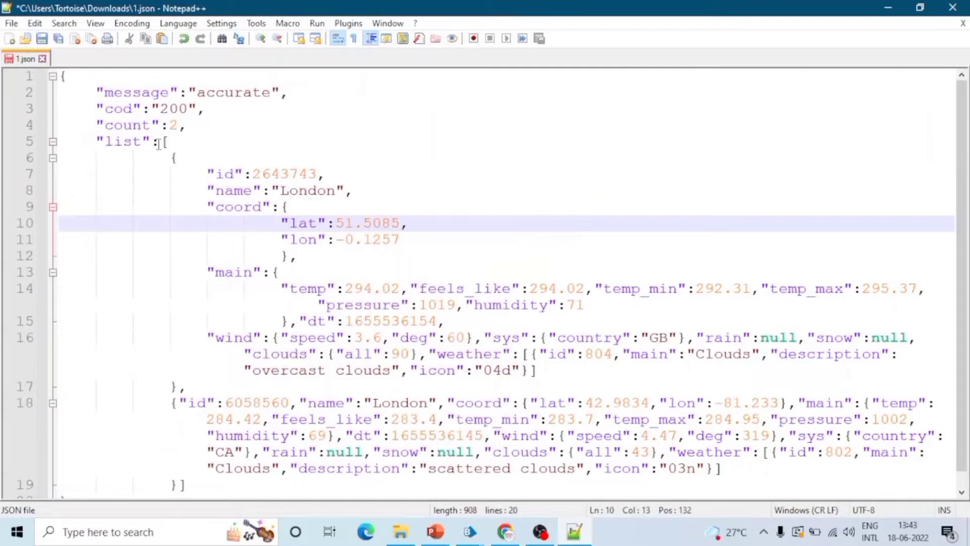
Examine the structure of the first list entry in 1.json, including its opening bracket, id key and nested coord block.
click(160, 143)
click(168, 157)
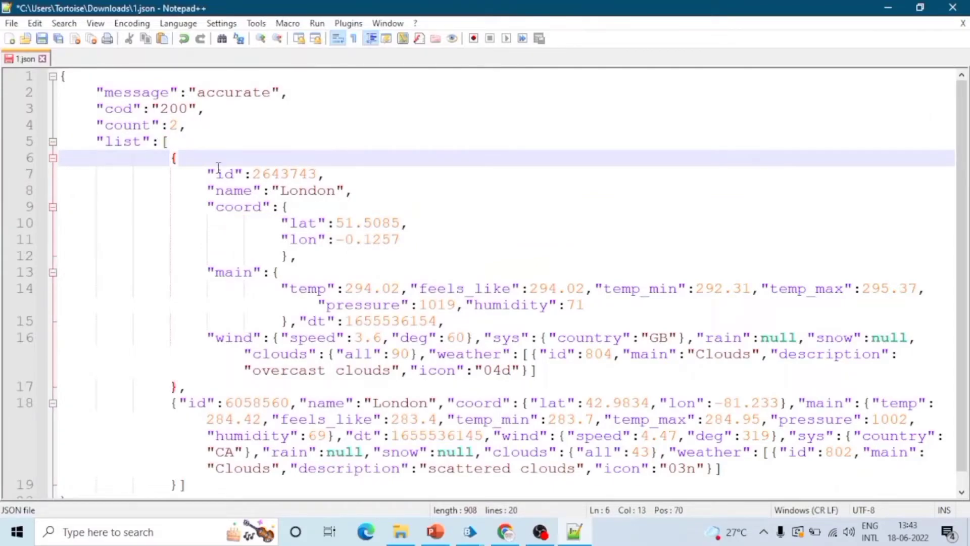
drag(170, 158, 213, 354)
click(218, 343)
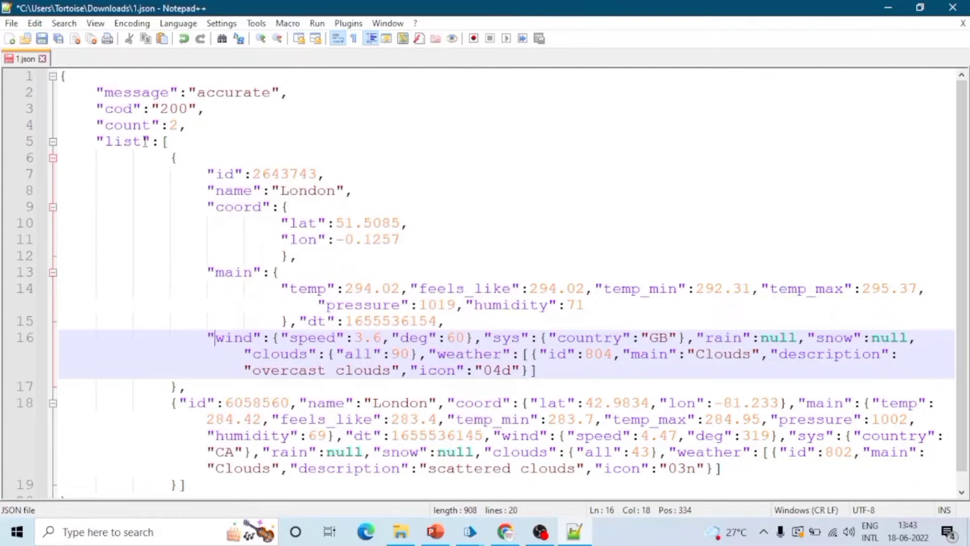
double_click(222, 173)
click(248, 209)
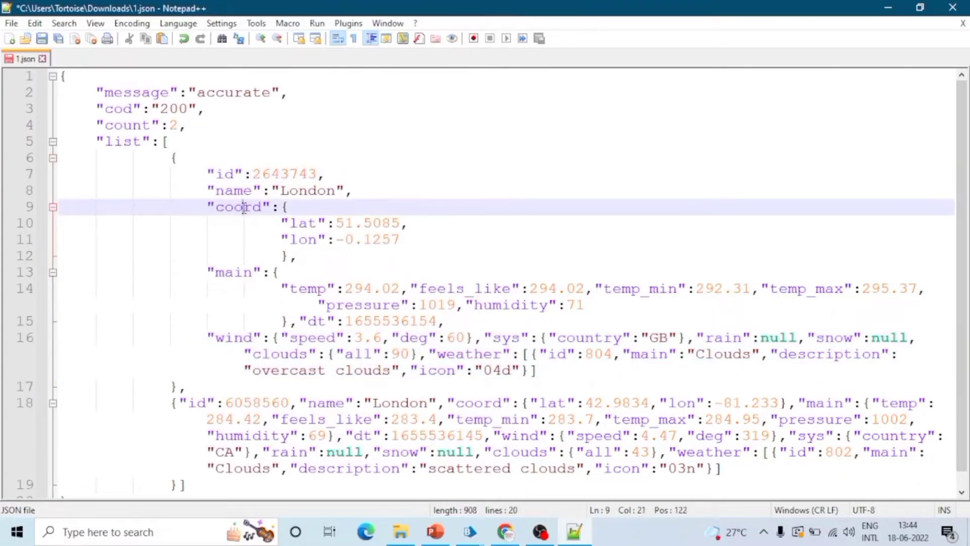
double_click(243, 207)
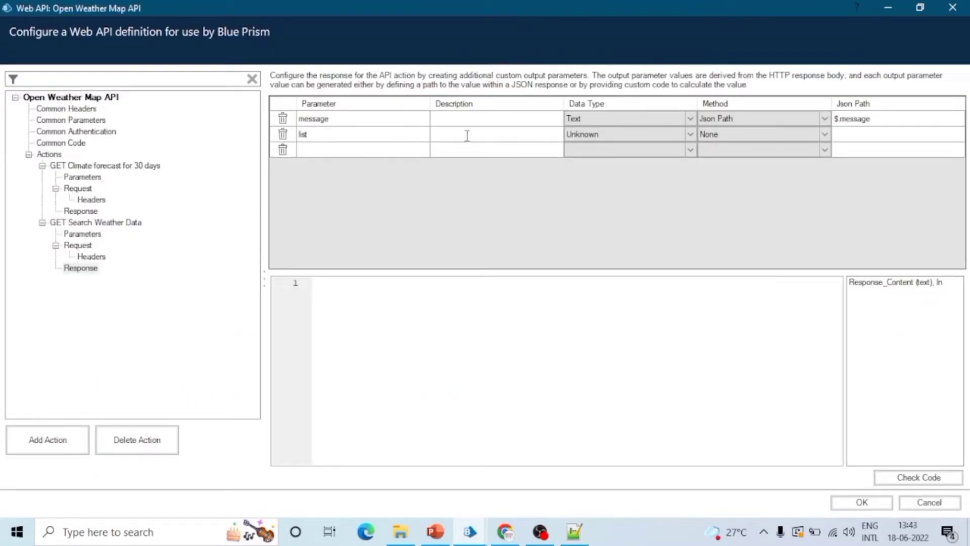
Give the list parameter the data type Collection, the method Json Path and the path $.list.
click(651, 134)
click(651, 134)
click(595, 146)
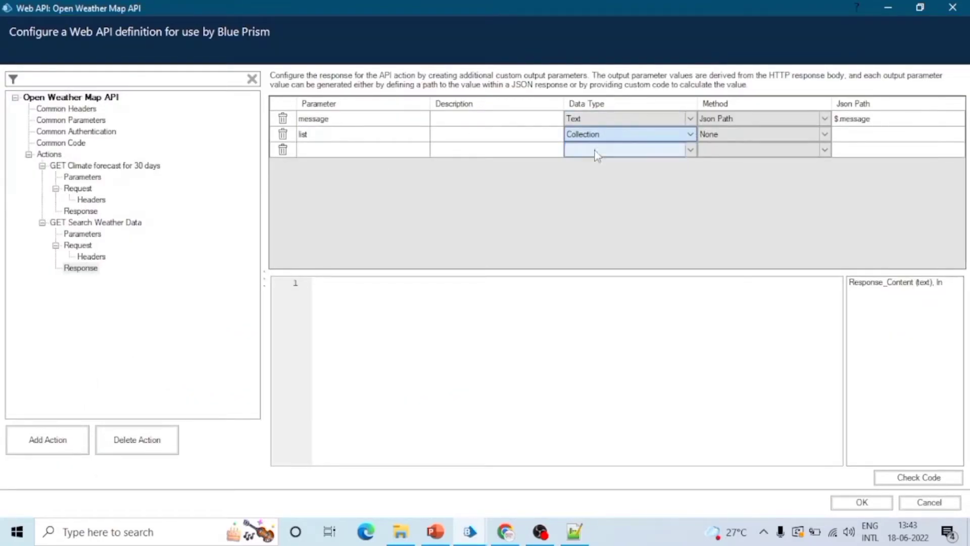
click(750, 173)
key(Return)
click(797, 135)
click(797, 134)
click(823, 158)
click(852, 134)
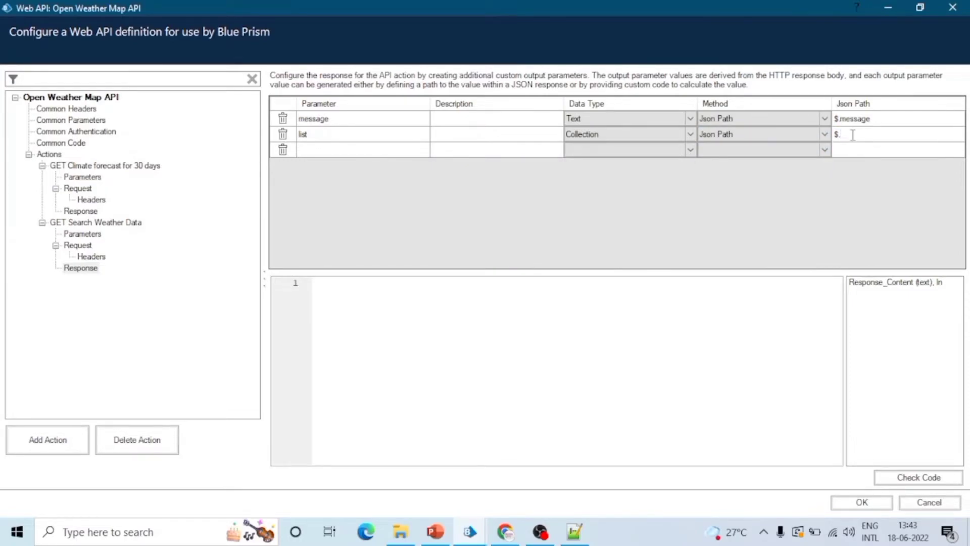
Locate the coord key in 1.json and enter coord as the name of a new response output parameter.
click(574, 531)
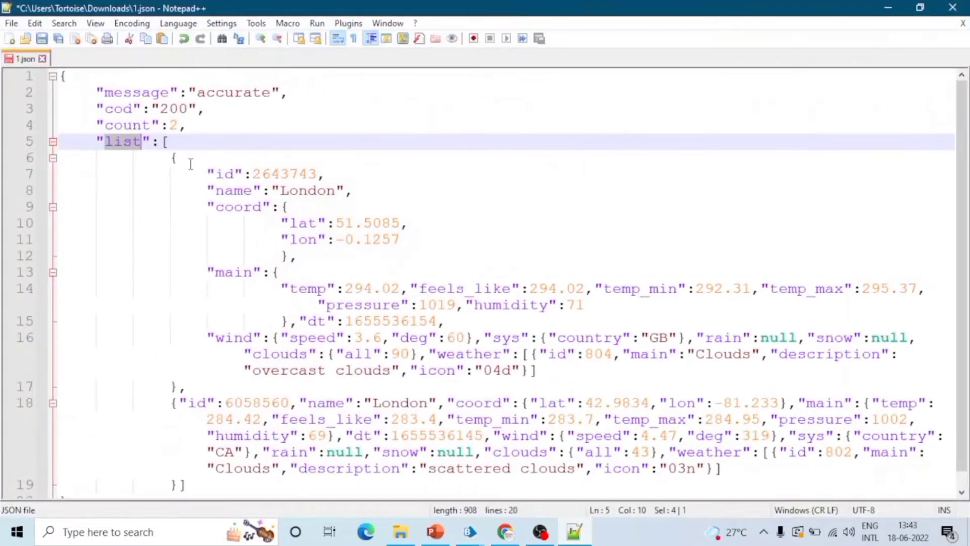
click(185, 218)
double_click(243, 208)
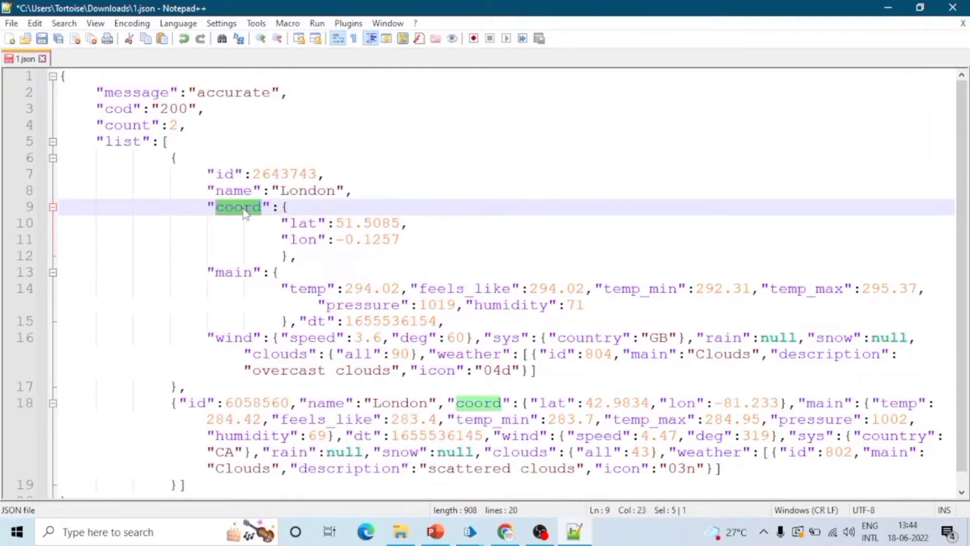
click(176, 158)
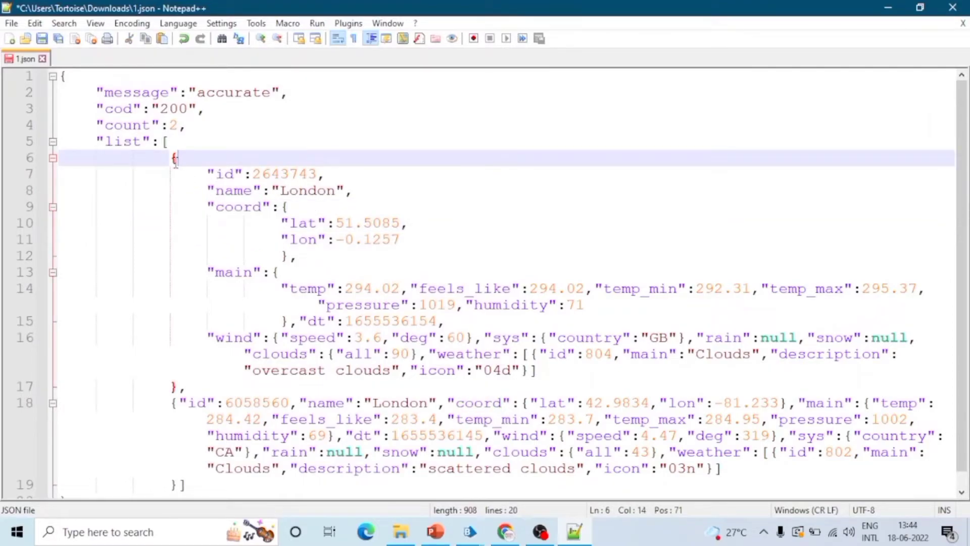
key(alt+Tab)
click(342, 149)
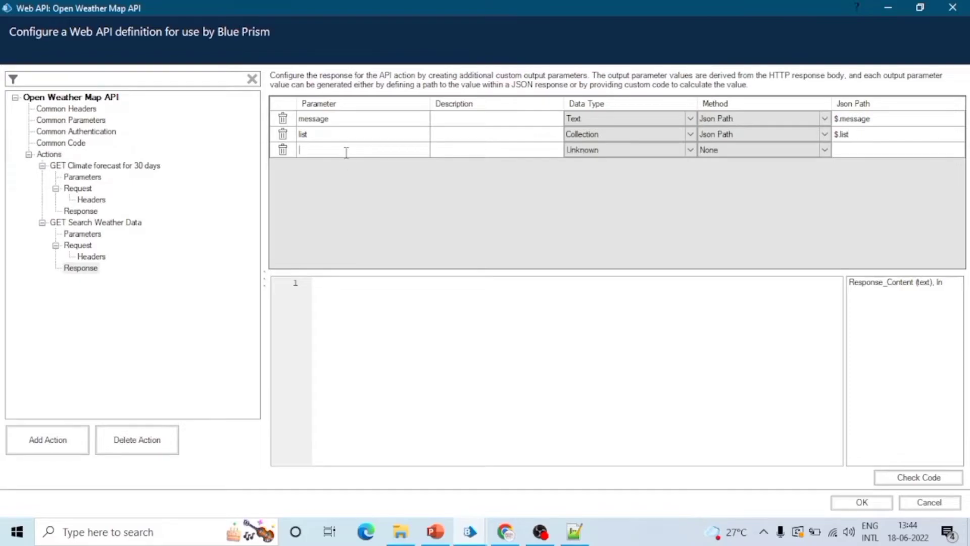
text(coord)
Give the coord parameter the data type Collection, the method Json Path and the path $.coord.
click(671, 150)
click(583, 163)
click(763, 149)
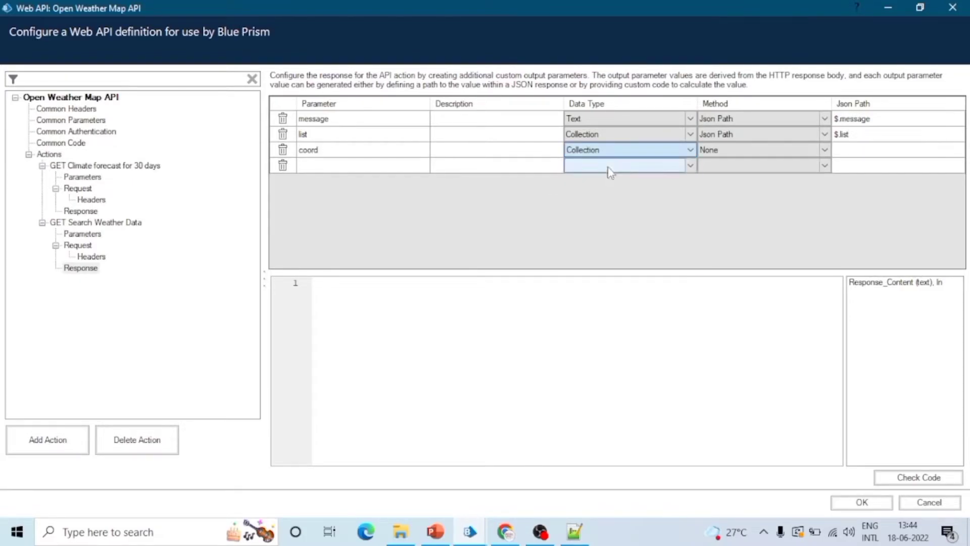
click(717, 171)
click(878, 151)
text(coord)
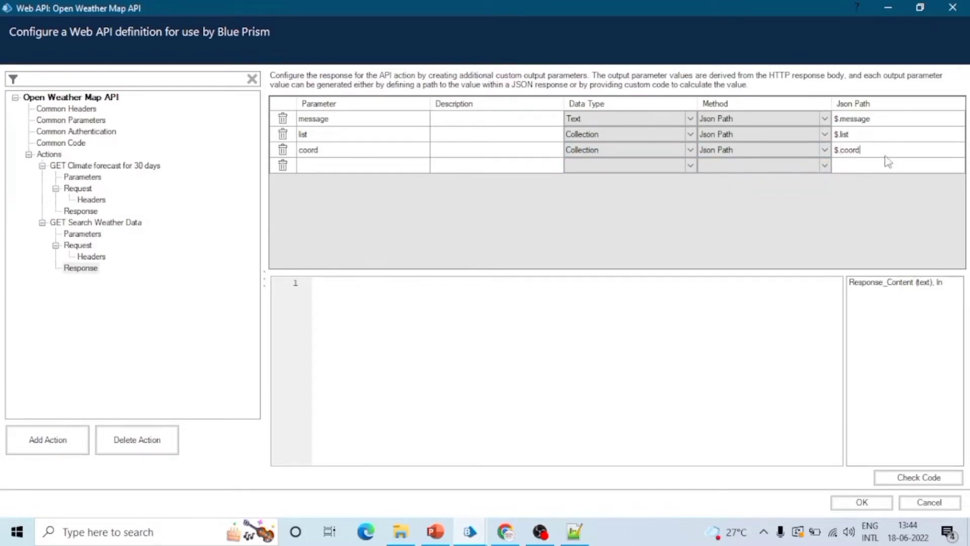
Copy the key name count from 1.json and enter it as the name of a new response output parameter.
key(alt+Tab)
drag(105, 125, 149, 125)
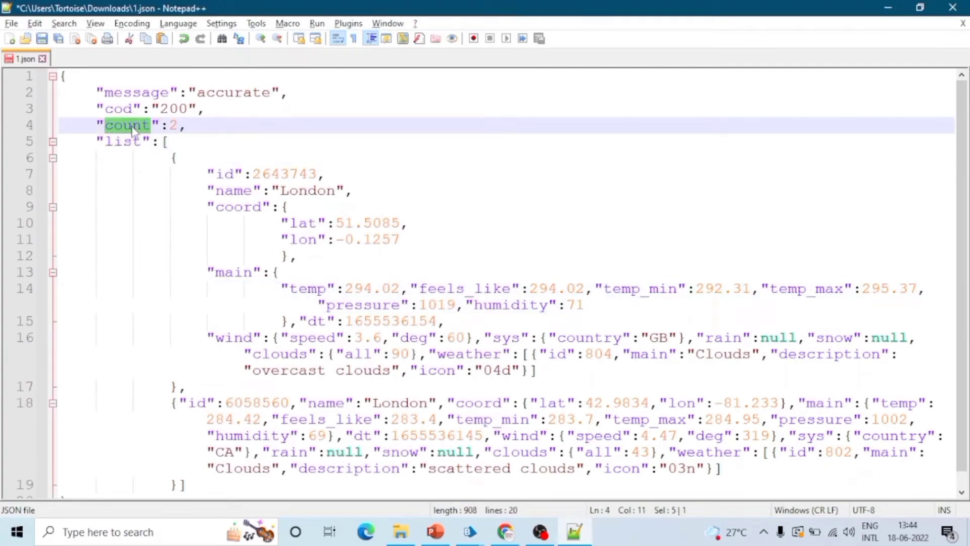
key(ctrl+c)
key(alt+Tab)
click(333, 166)
key(ctrl+v)
Give the count parameter the data type Number, the method Json Path and the path $.count.
click(611, 168)
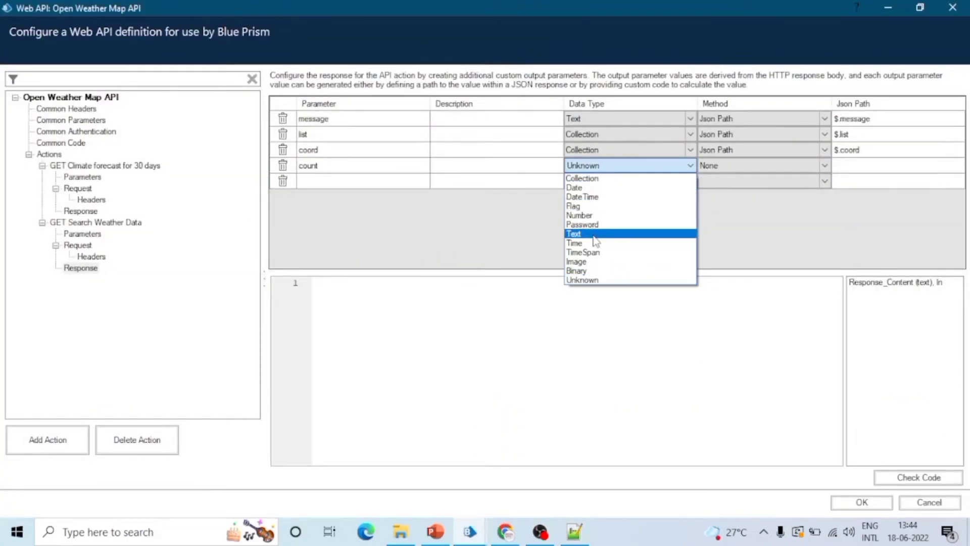
click(621, 214)
click(729, 167)
click(722, 191)
key(alt+Tab)
key(alt+Tab)
Check the count and cod values in 1.json and highlight the first object inside the list.
click(194, 138)
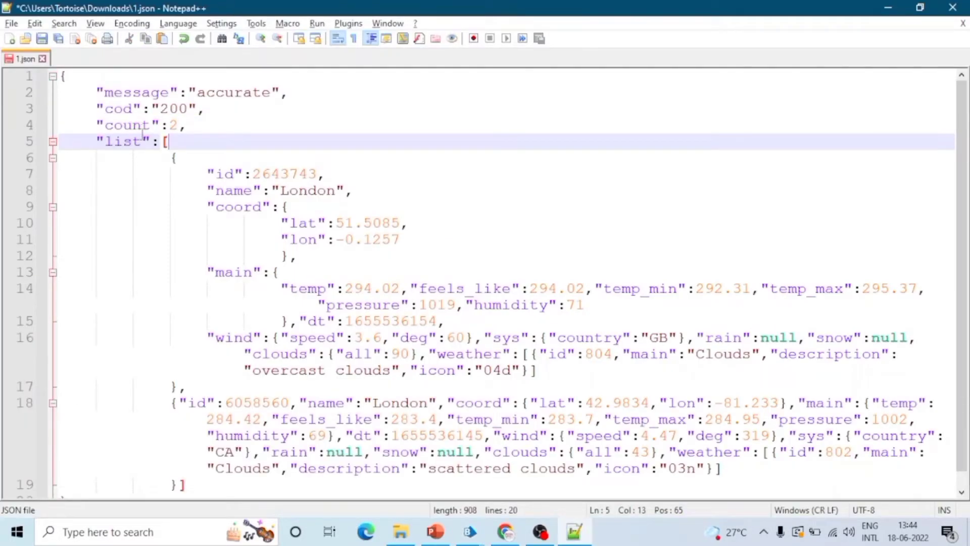
double_click(173, 125)
click(170, 108)
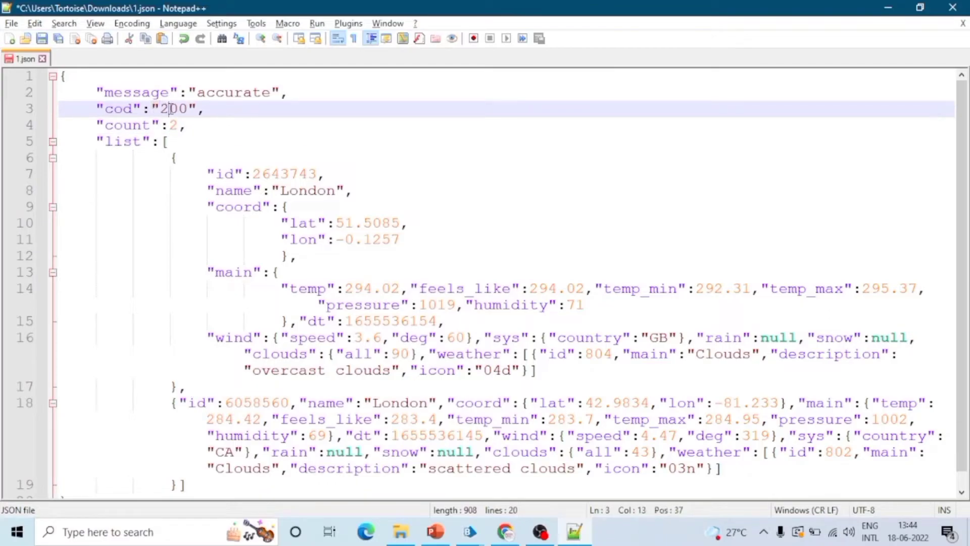
scroll(357, 279, down, 1)
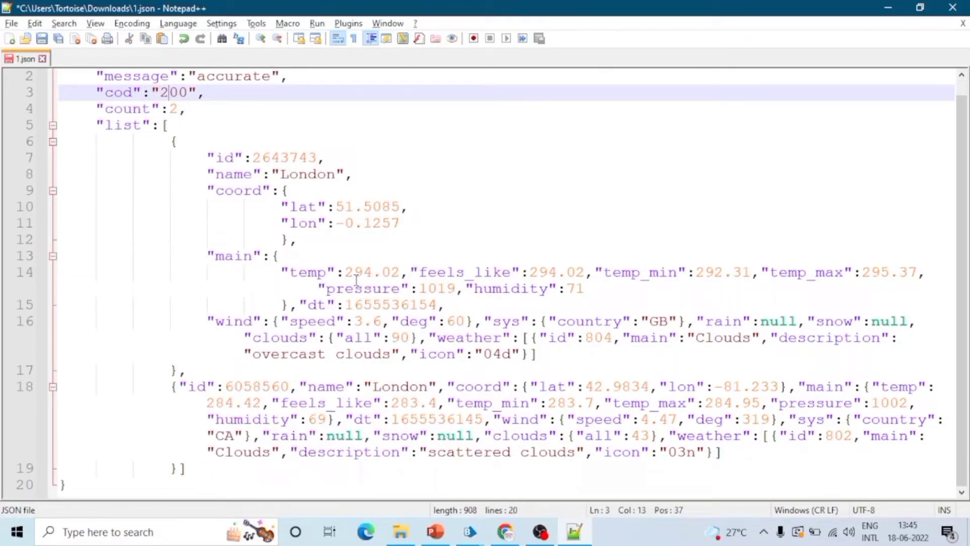
scroll(356, 279, up, 1)
drag(182, 158, 322, 367)
Save the Open Weather Map API definition and switch back to the First Bot process to reset it.
click(887, 7)
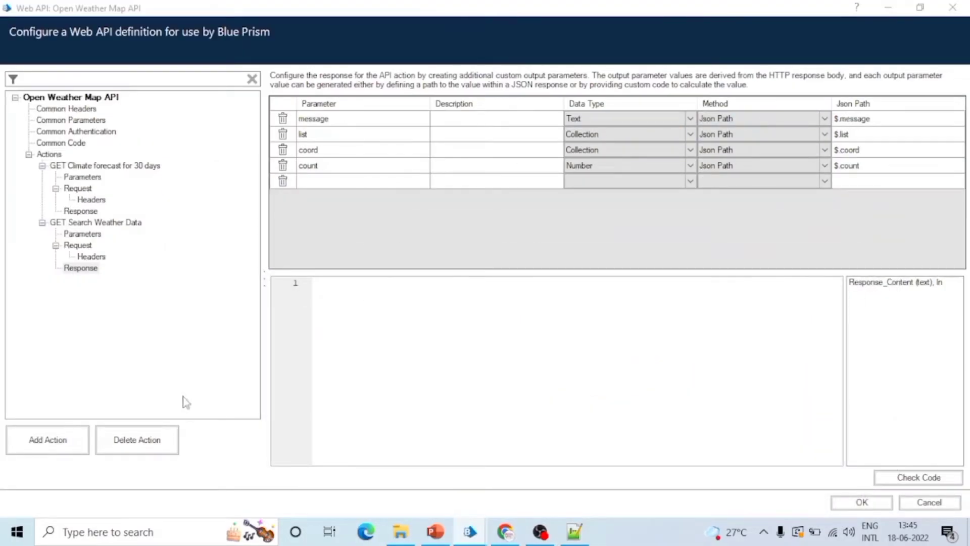
click(861, 501)
mouse_move(465, 534)
click(394, 470)
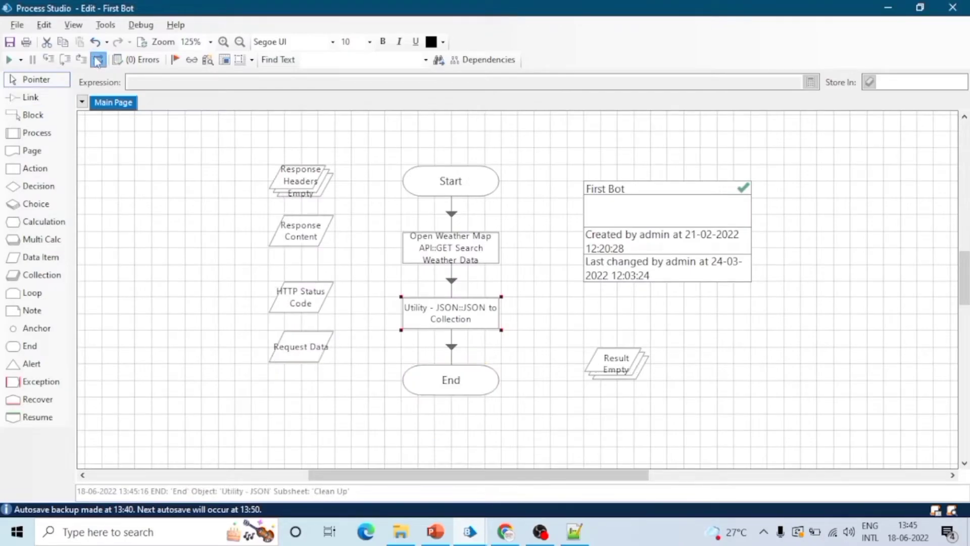
Reselect GET Search Weather Data in the weather stage's properties and review its outputs message, list, coord and count.
double_click(438, 242)
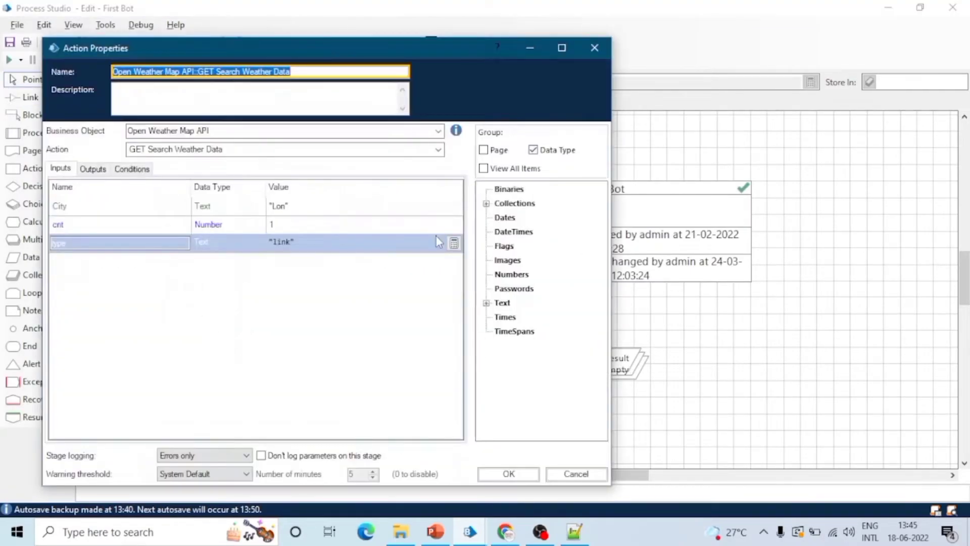
click(437, 149)
click(175, 174)
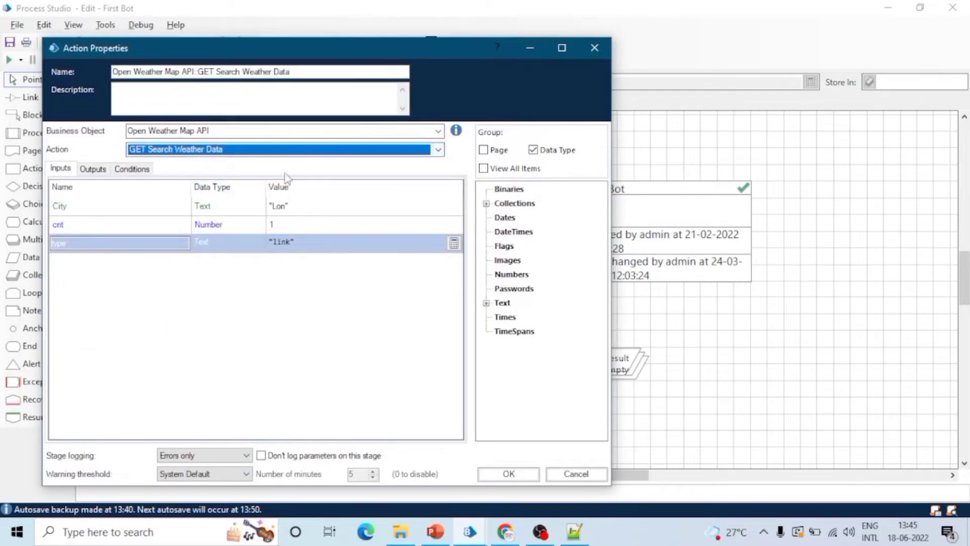
click(132, 169)
click(93, 169)
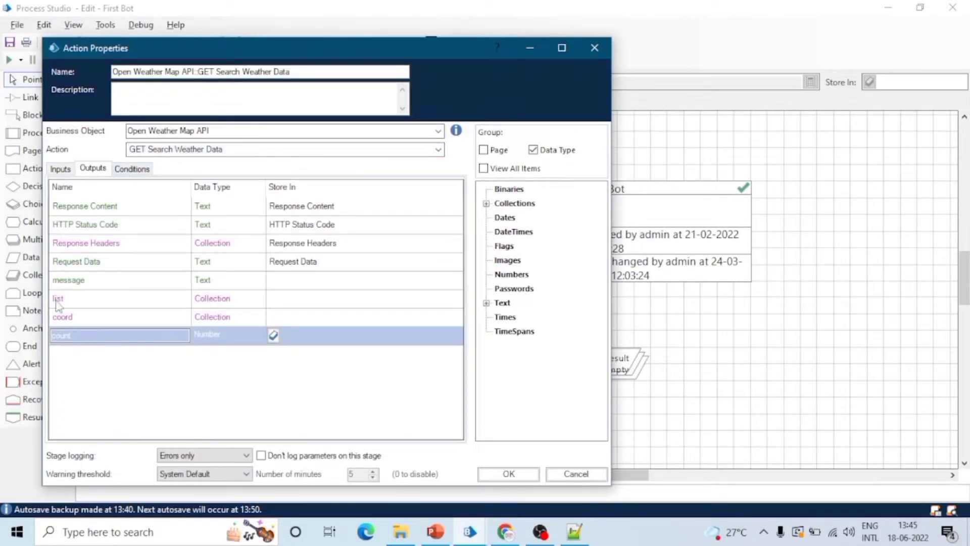
click(89, 283)
click(90, 300)
click(93, 319)
click(116, 337)
Store the outputs message, list, coord and count in new data items of the same names and save the action properties.
click(303, 281)
click(274, 279)
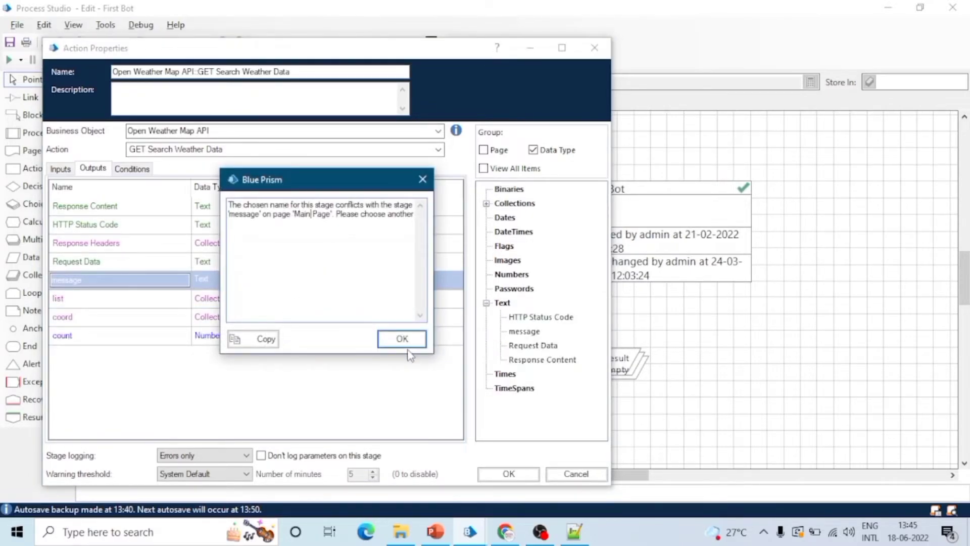
click(401, 339)
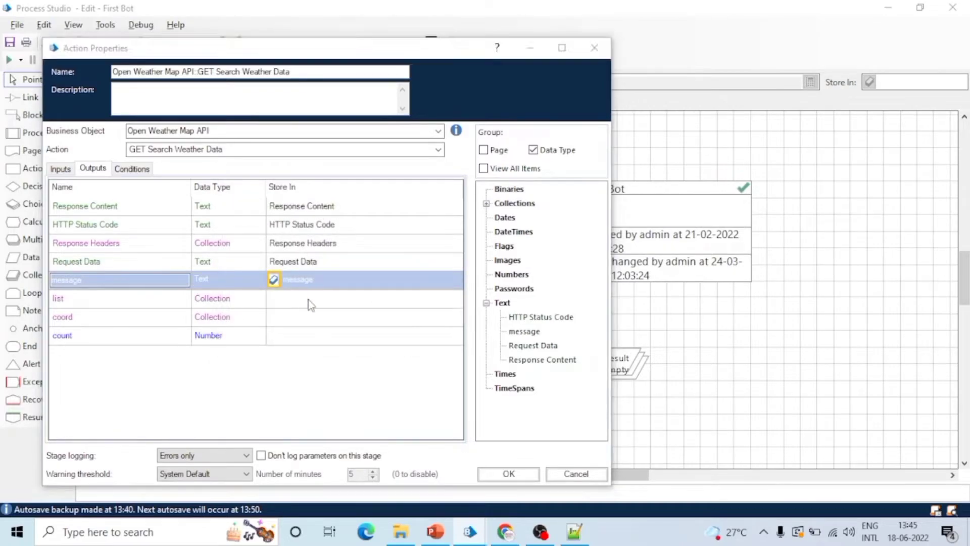
click(273, 298)
click(279, 318)
click(273, 317)
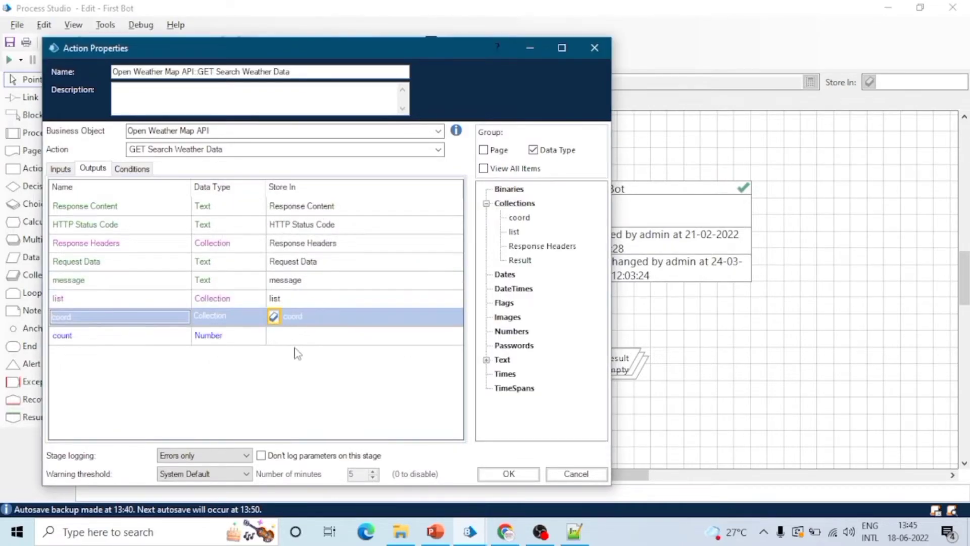
click(289, 335)
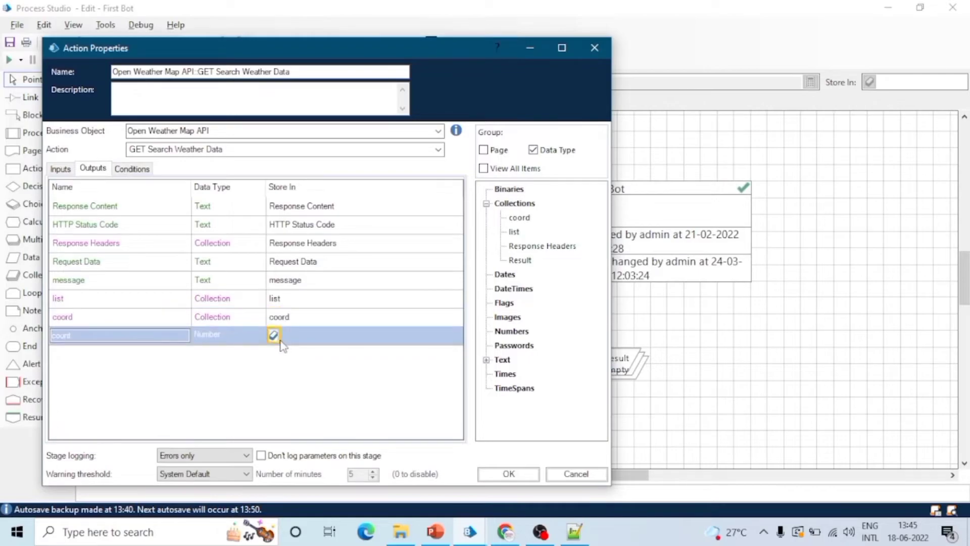
click(274, 335)
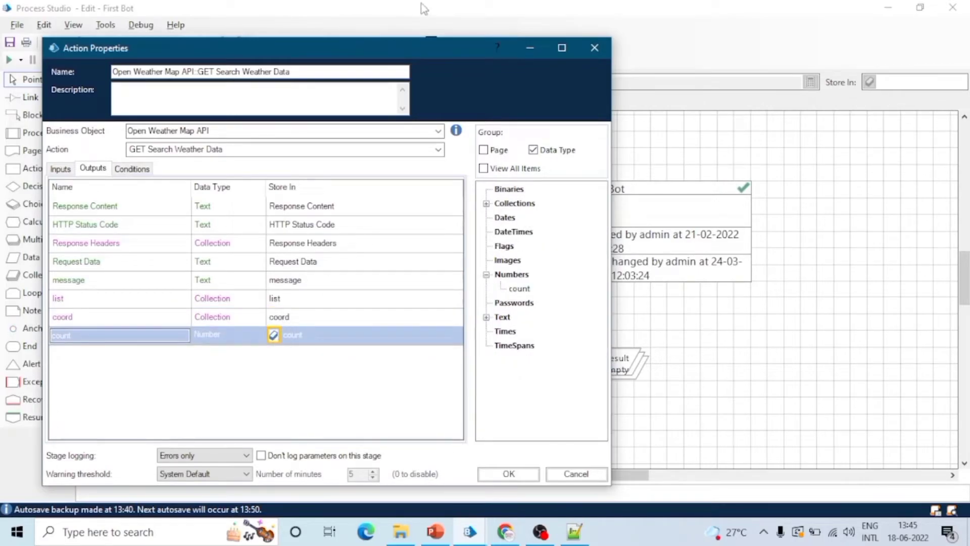
drag(414, 53, 435, 33)
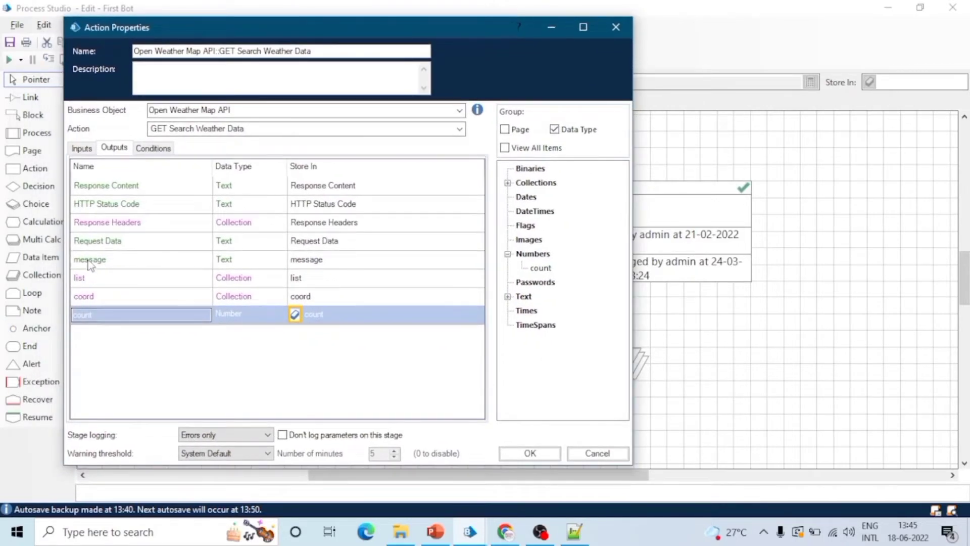
click(530, 453)
Replace the JSON to Collection stage with a direct link from the weather action to End and run the process.
click(455, 314)
key(Delete)
click(30, 97)
mouse_move(451, 255)
mouse_down()
mouse_move(453, 387)
mouse_move(411, 310)
mouse_up()
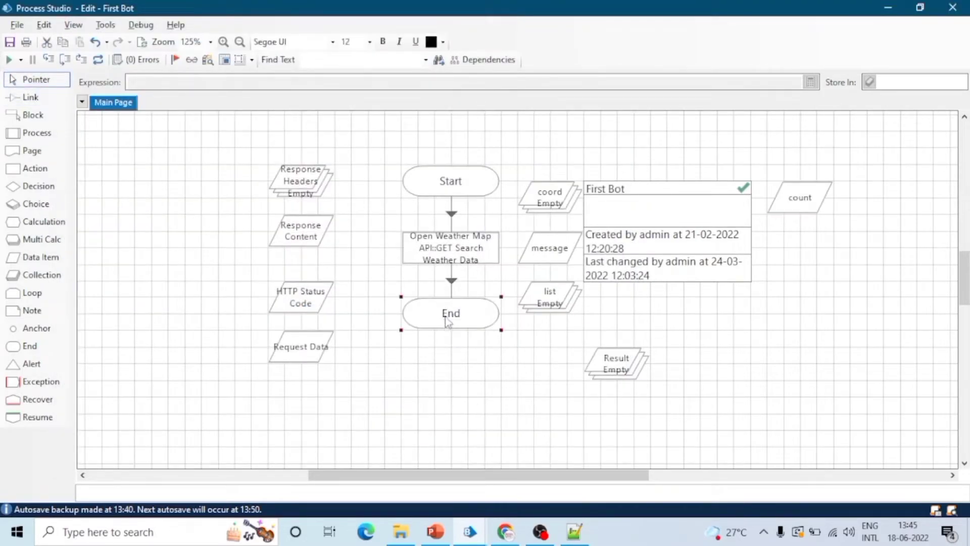
click(83, 59)
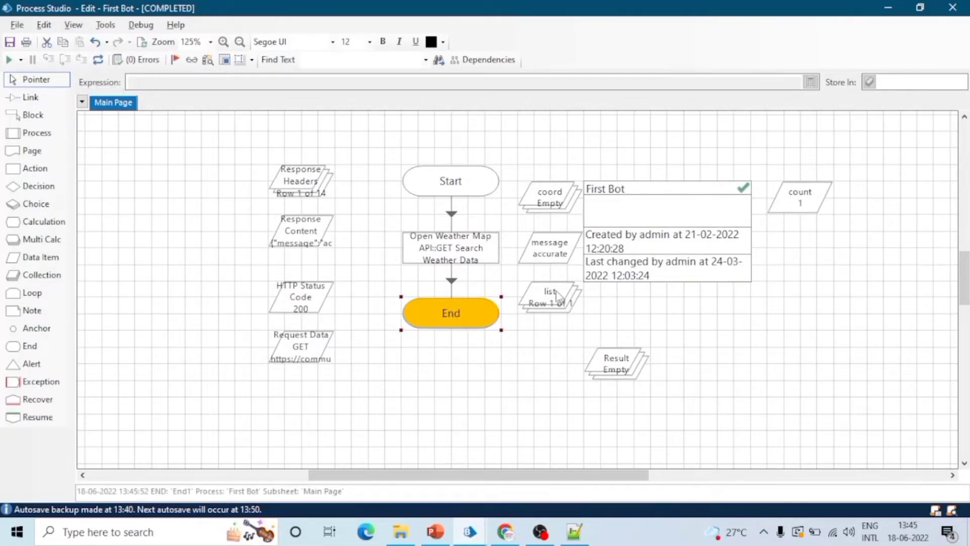
Move the list and message data items clear of the First Bot information box and check message's current value.
drag(558, 301, 858, 284)
drag(551, 257, 671, 341)
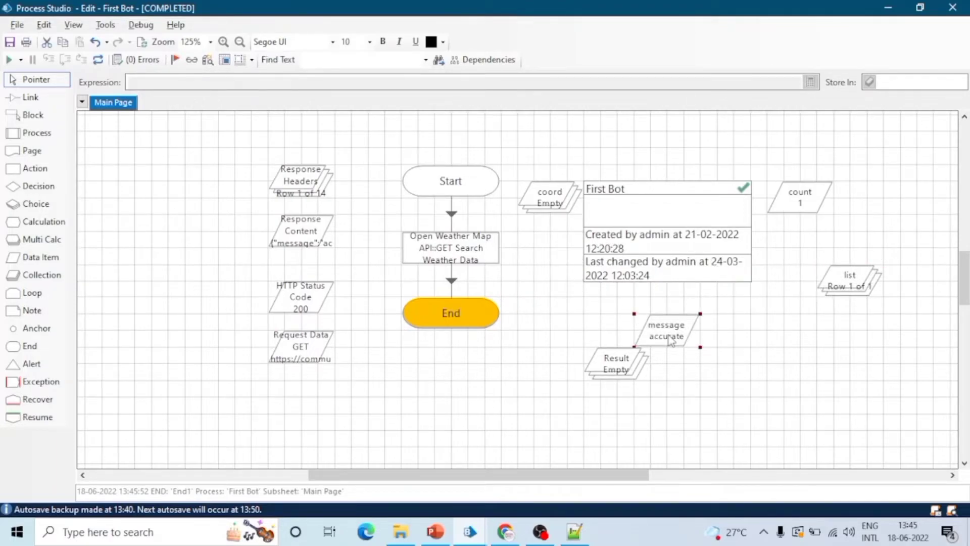
double_click(671, 341)
click(277, 262)
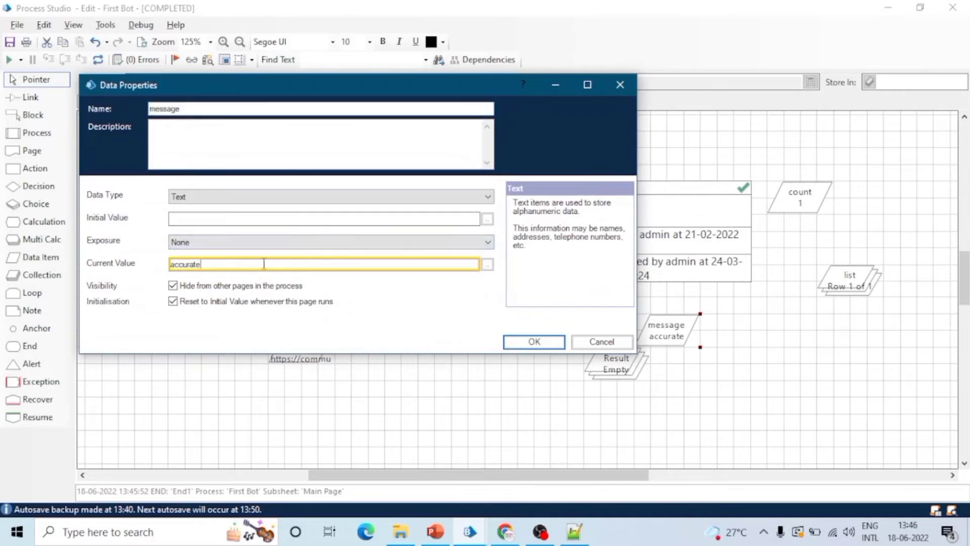
click(619, 85)
drag(686, 337, 868, 338)
View the full current value of the Response Content data item, including its raw JSON text.
double_click(299, 228)
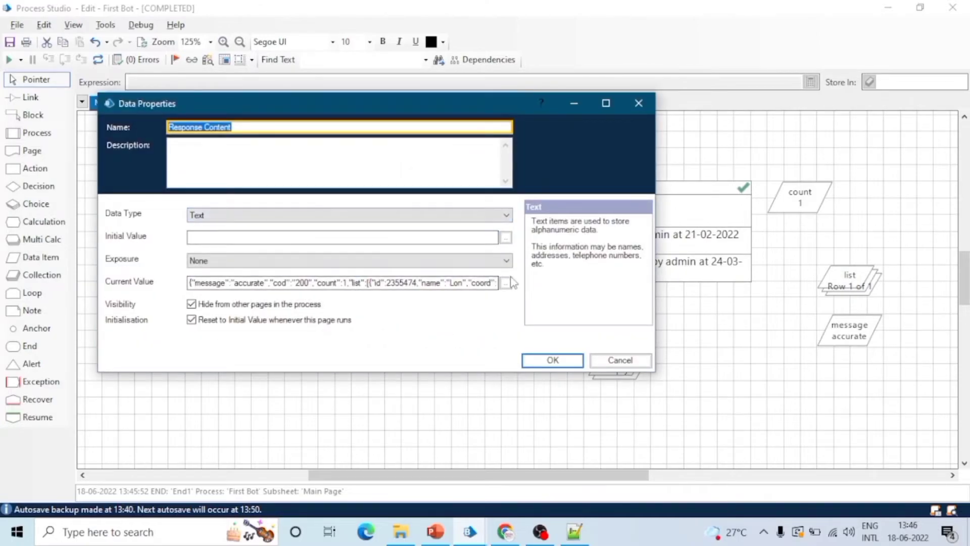
click(505, 283)
click(353, 252)
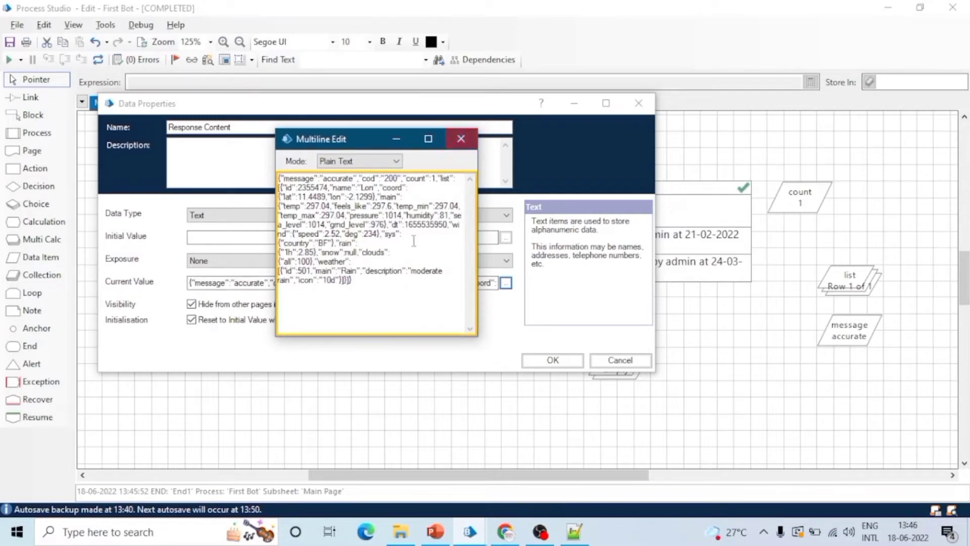
click(461, 139)
click(638, 103)
Open the list collection's current values and examine its columns.
double_click(848, 278)
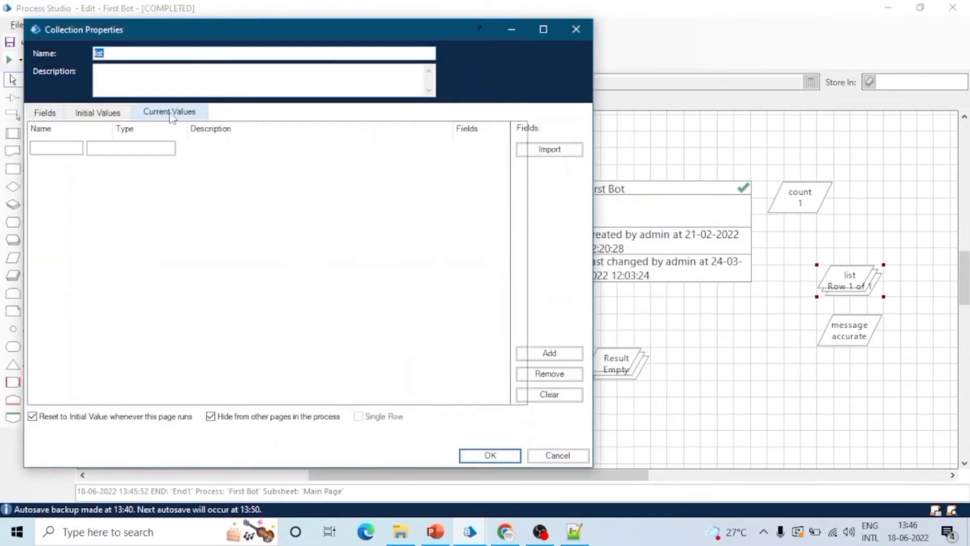
click(161, 113)
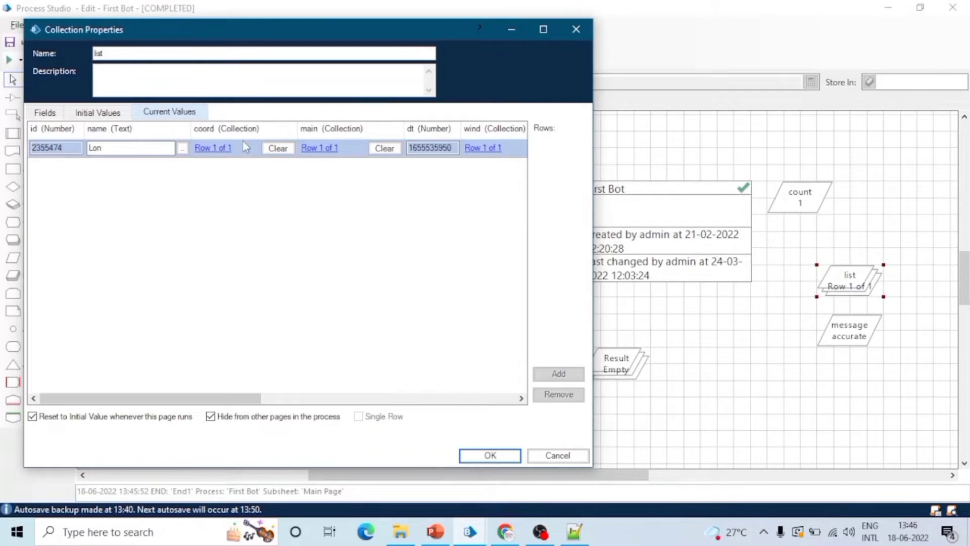
drag(250, 398, 290, 404)
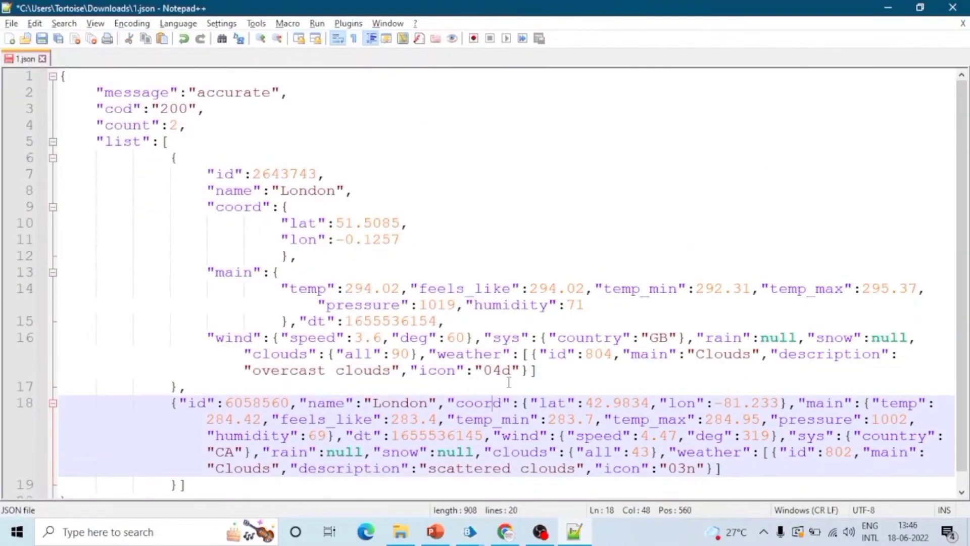
Examine the wind, sys and country entries of the first list item in 1.json in Notepad++.
click(496, 337)
double_click(500, 337)
click(539, 337)
key(shift+Right)
click(677, 338)
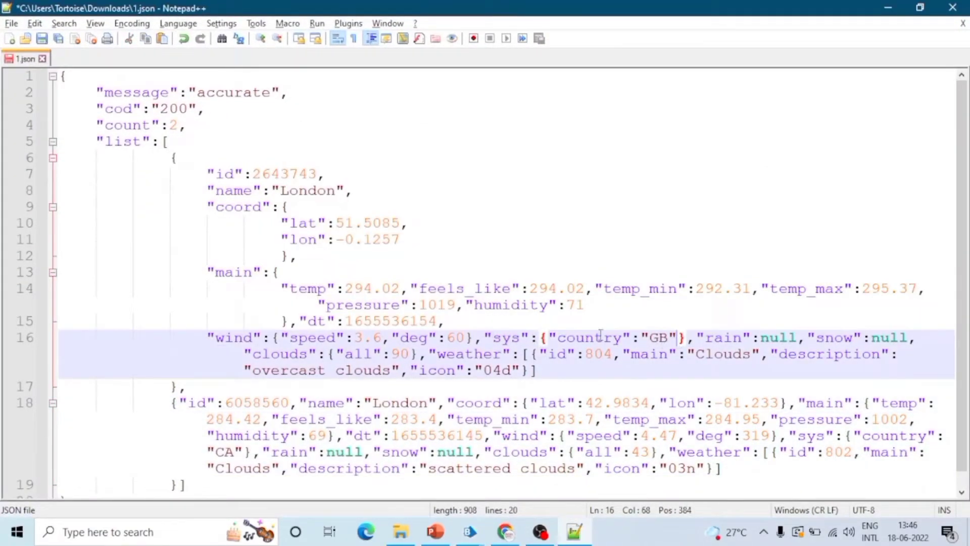
click(245, 338)
drag(276, 338, 416, 322)
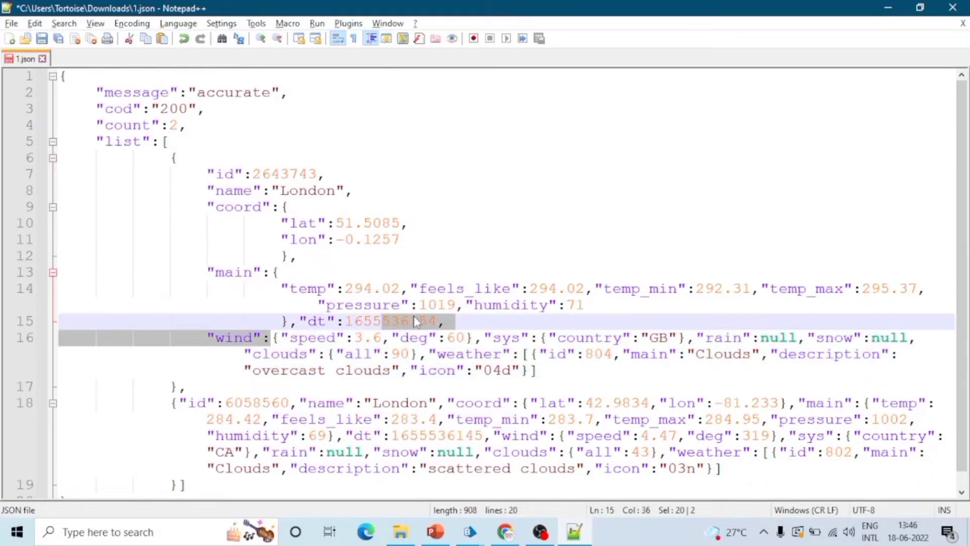
Return to the list collection's current values in Process Studio, check the remaining columns through weather and close the properties.
click(889, 6)
drag(309, 399, 489, 399)
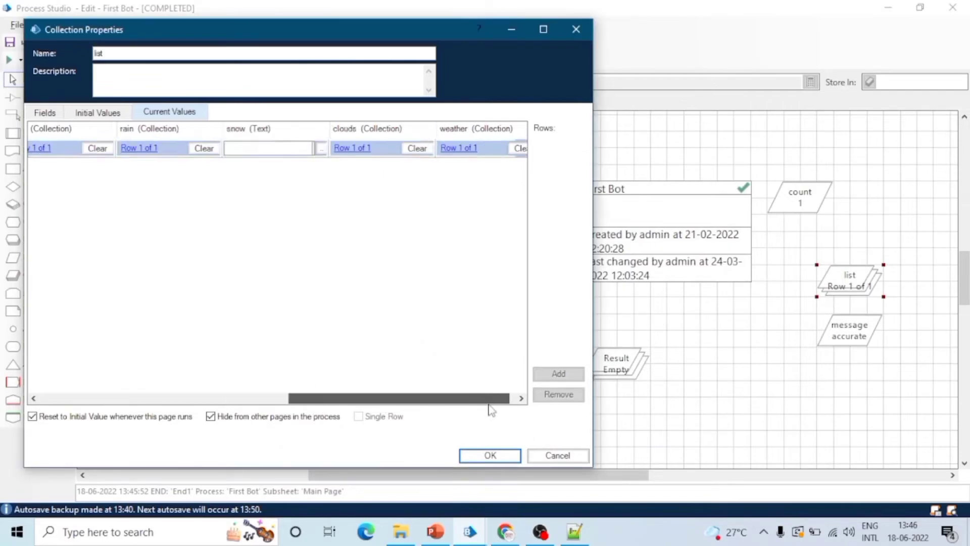
click(576, 29)
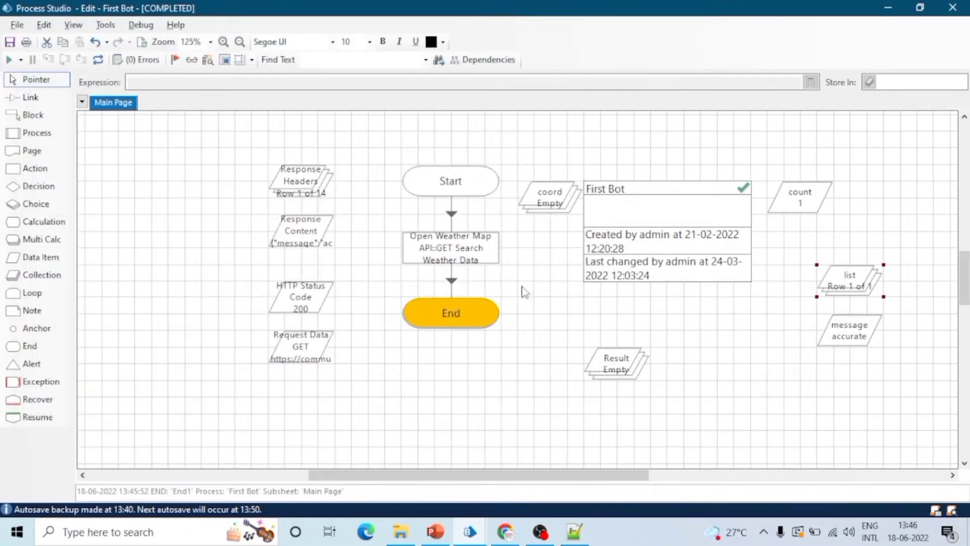
Move the coord collection beside the message item and inspect its fields, initial values and current values.
drag(552, 201, 795, 370)
double_click(795, 369)
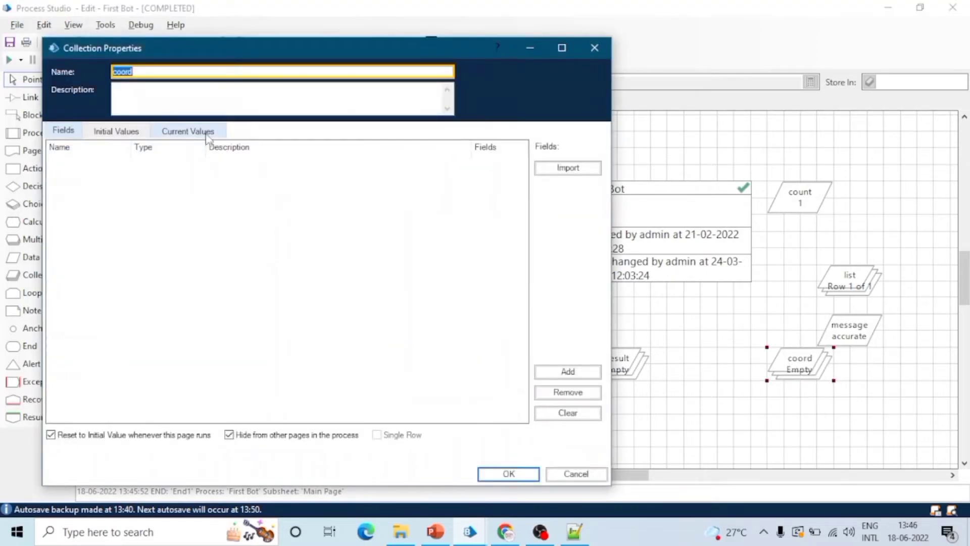
click(188, 131)
click(109, 132)
click(71, 133)
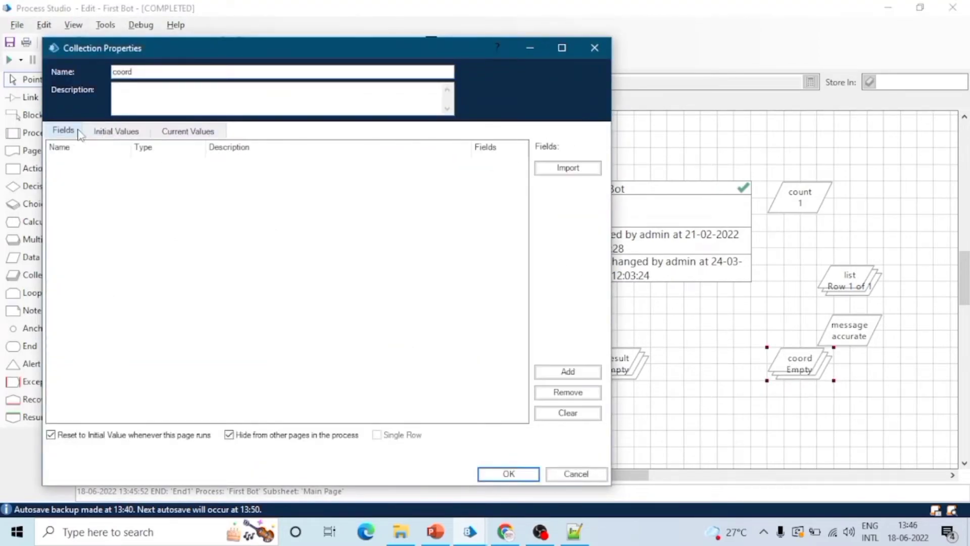
click(201, 132)
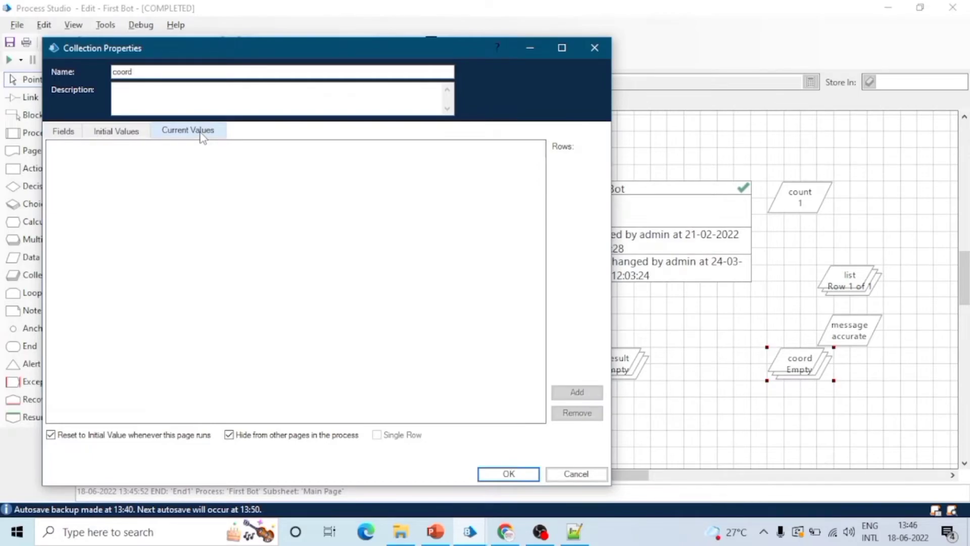
click(128, 133)
click(157, 132)
click(594, 48)
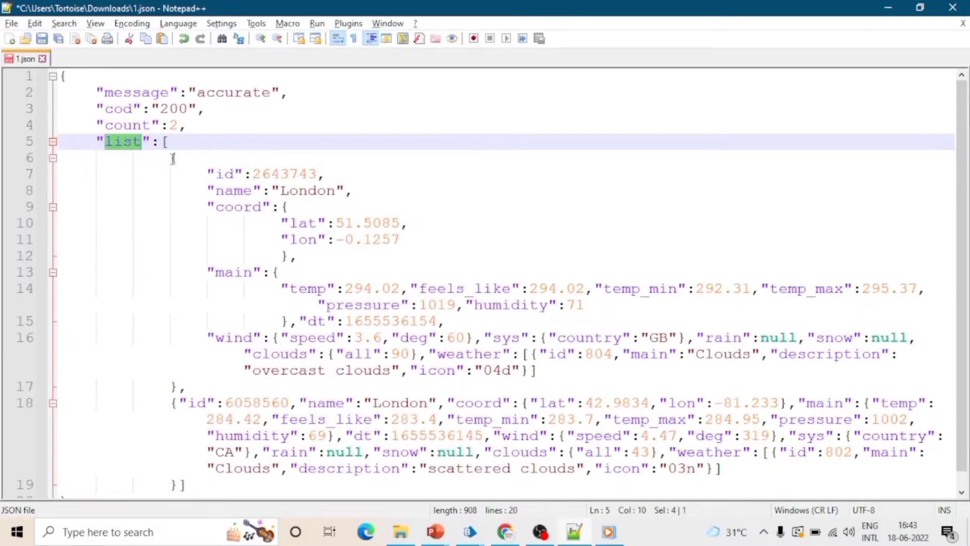
Examine in 1.json how the list array's items nest the coord object with its lat and lon values.
click(172, 158)
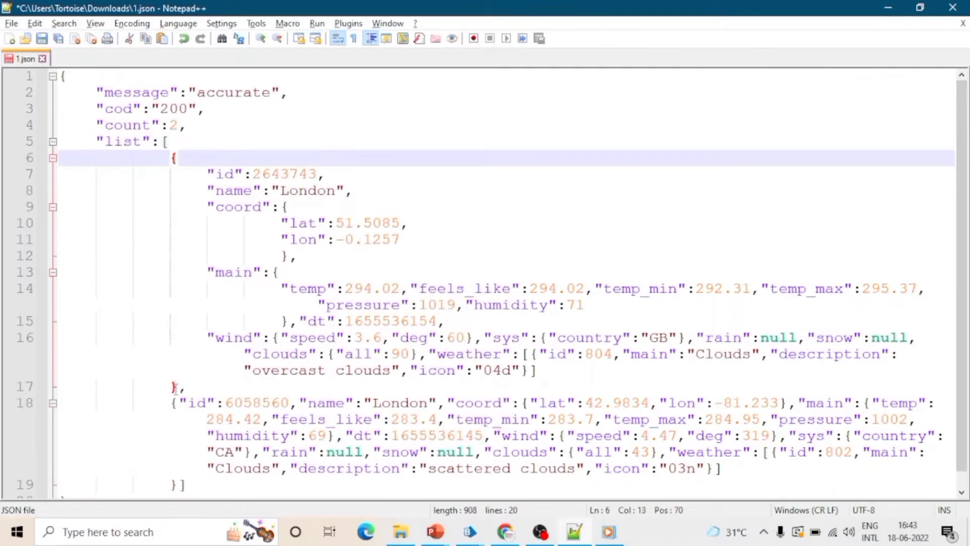
click(173, 403)
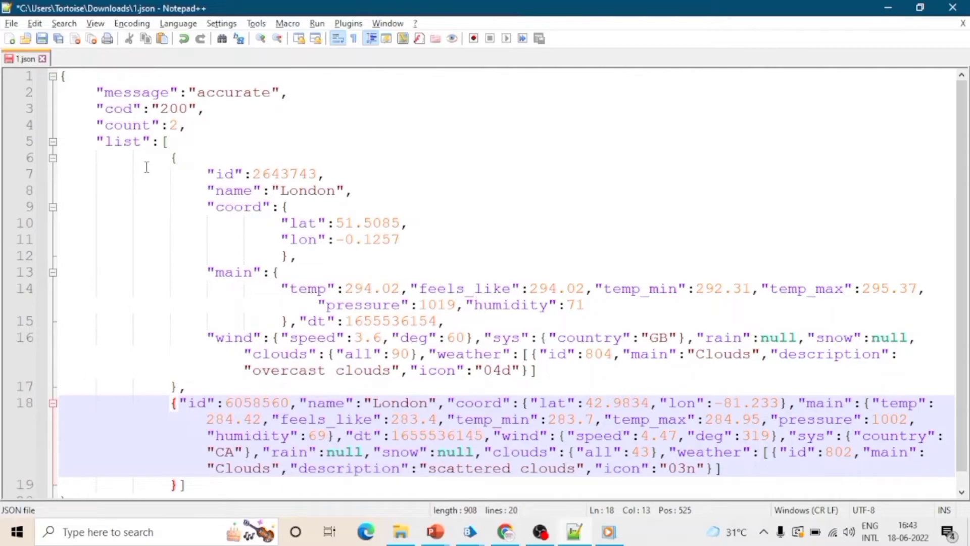
click(168, 157)
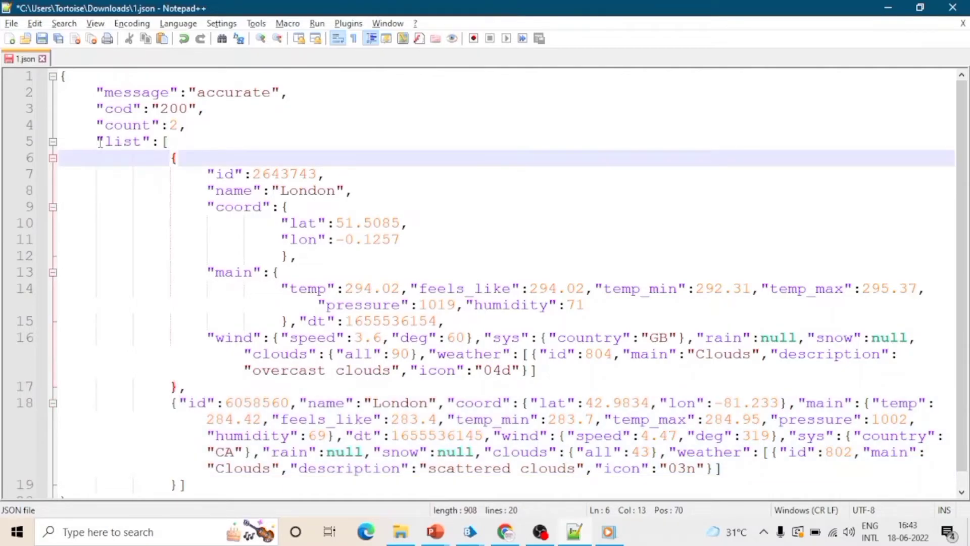
drag(105, 142, 143, 143)
drag(217, 207, 261, 208)
click(288, 225)
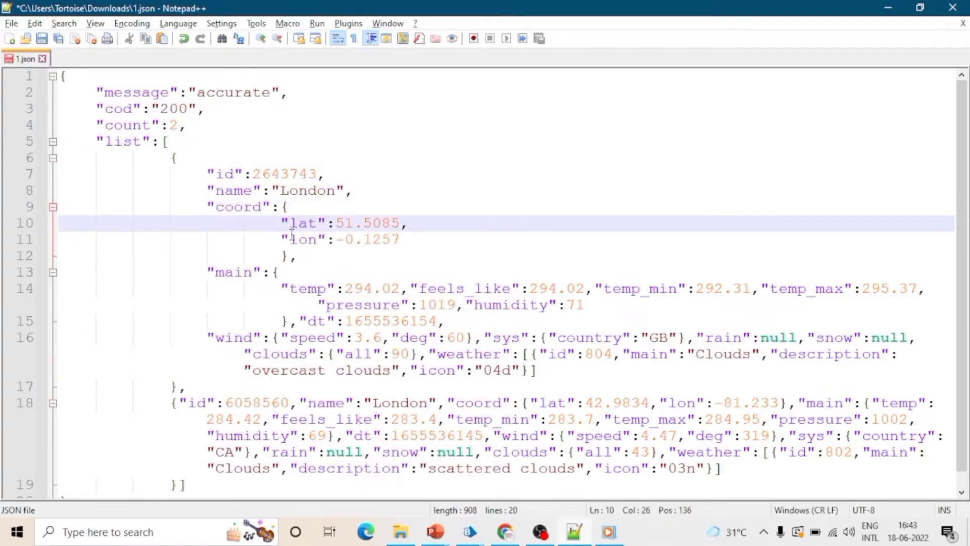
drag(218, 208, 261, 207)
click(130, 143)
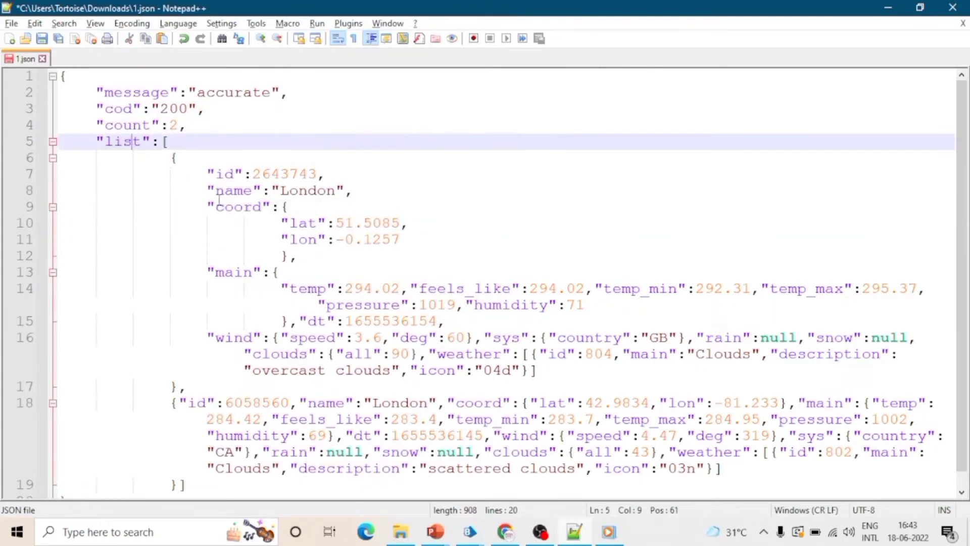
Return to the Web API response configuration and set the coord parameter's JSON path to $..list[0].coord.
click(894, 7)
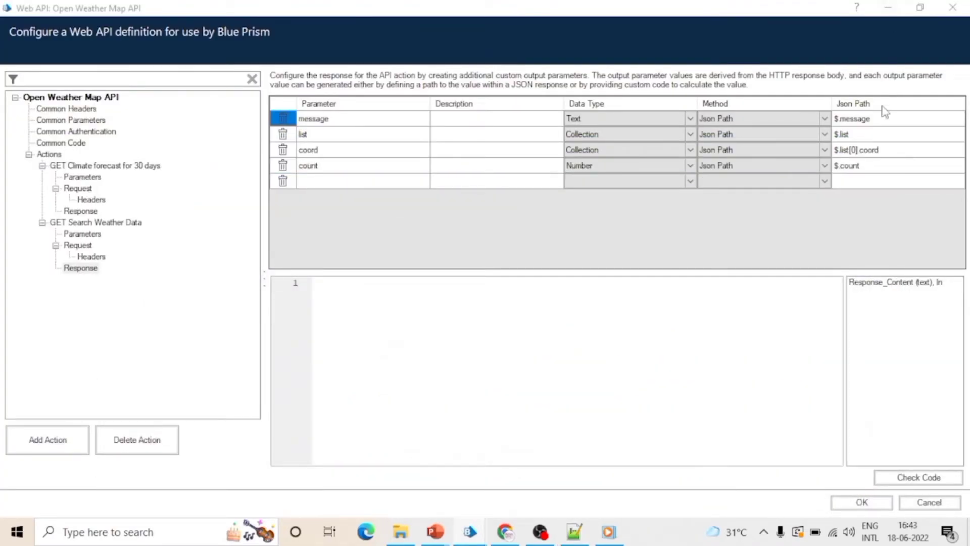
click(901, 150)
click(901, 150)
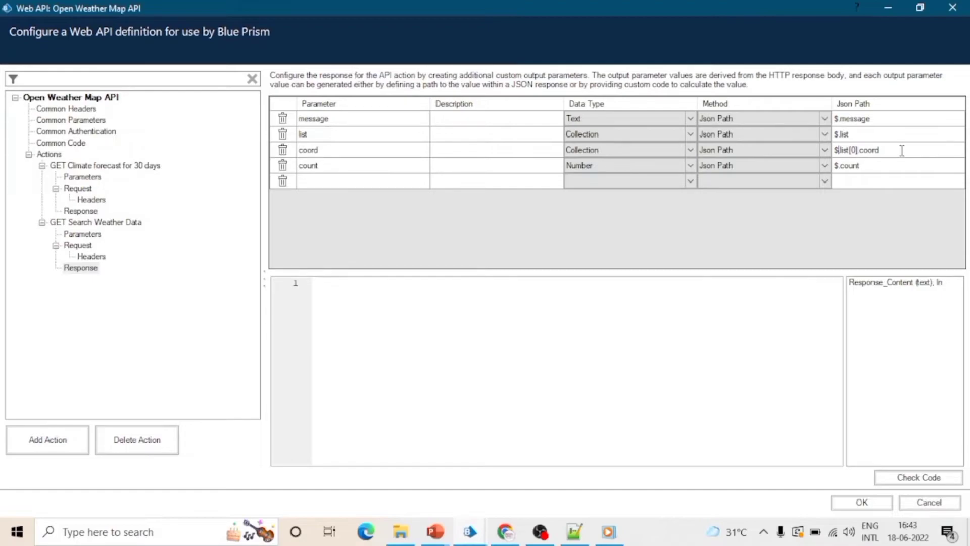
text(.)
Save the updated Open Weather Map API definition and switch back to the First Bot process to reset it.
click(871, 501)
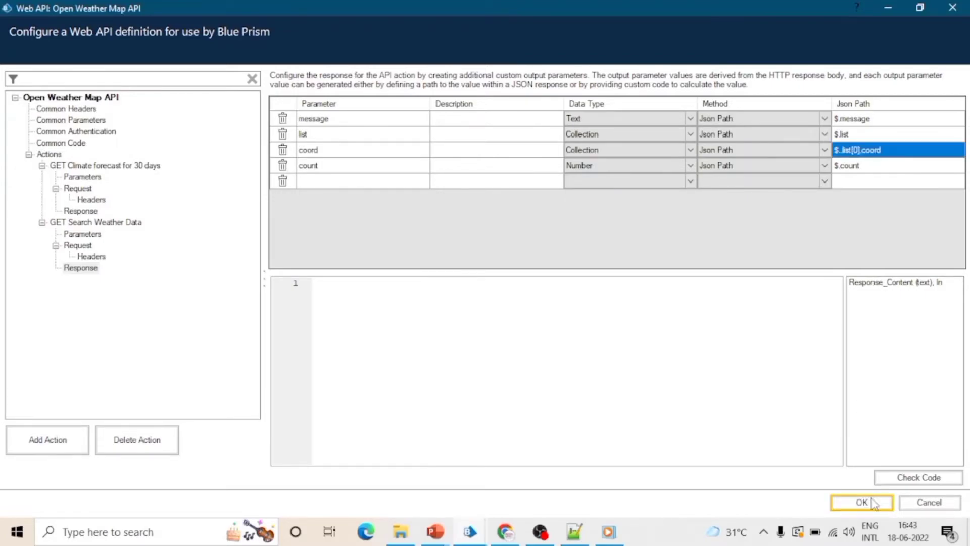
mouse_move(479, 530)
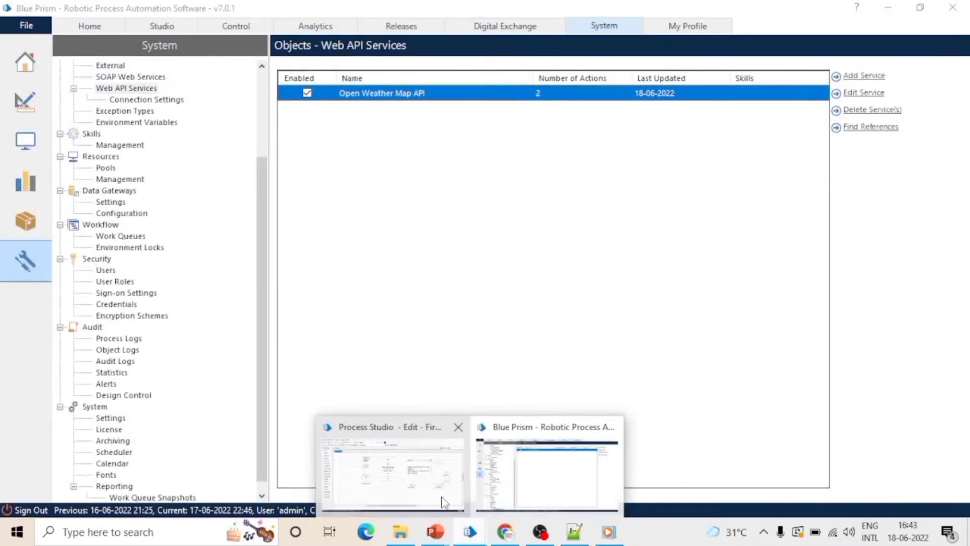
click(390, 447)
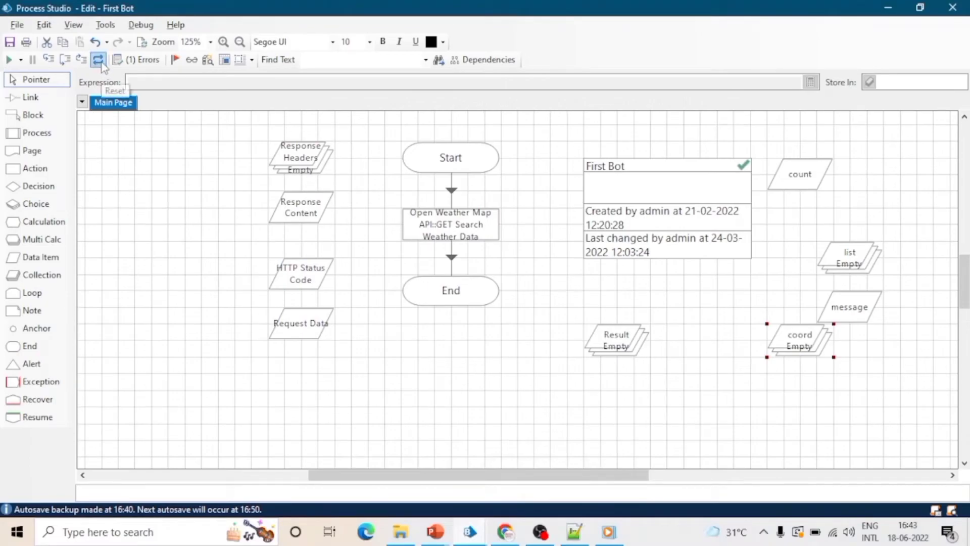
Delete the count, list, message and coord data items from the process page.
click(800, 176)
key(Delete)
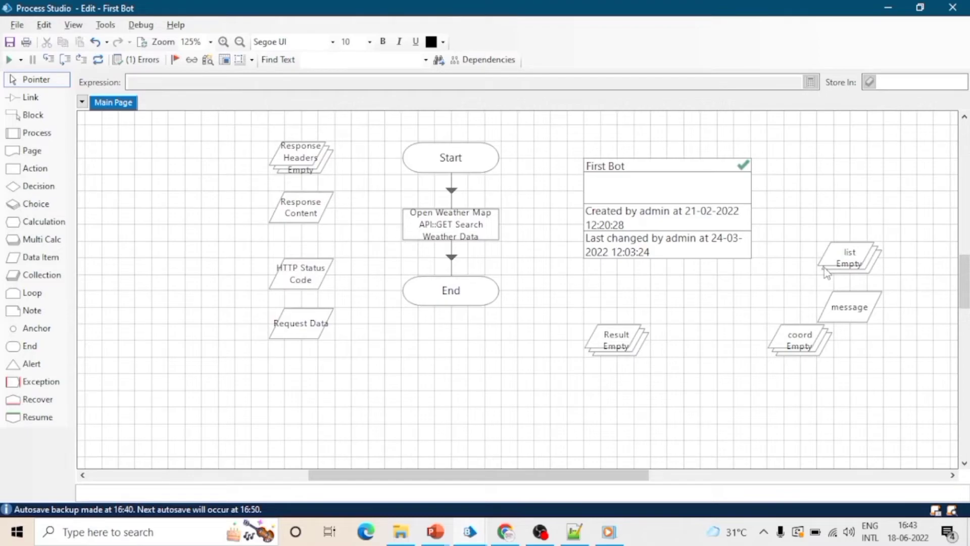
key(Delete)
click(841, 303)
key(Delete)
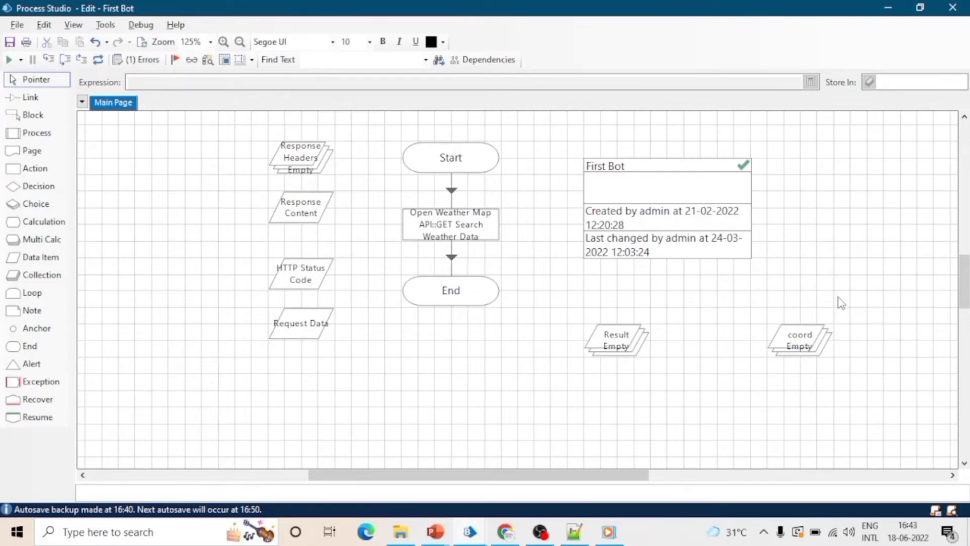
click(808, 333)
key(Delete)
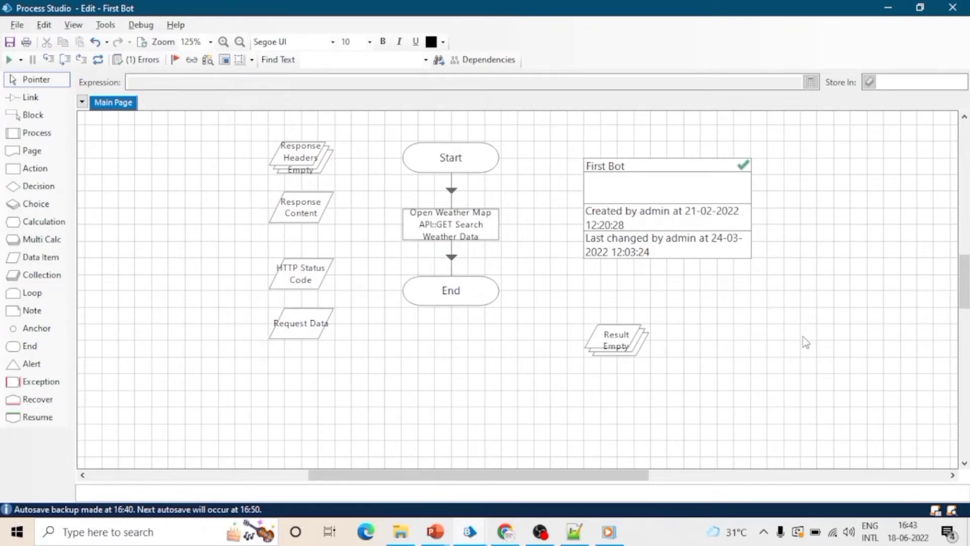
Undo the recent process changes back to the version with the JSON to Collection stage and without the four custom output data items.
click(95, 42)
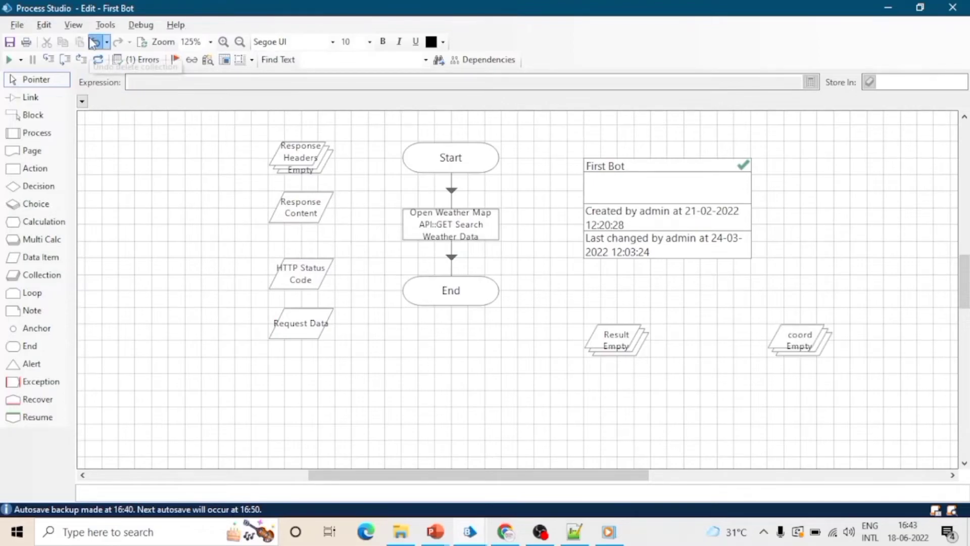
click(94, 42)
click(94, 42)
click(95, 42)
click(94, 41)
click(95, 42)
click(94, 42)
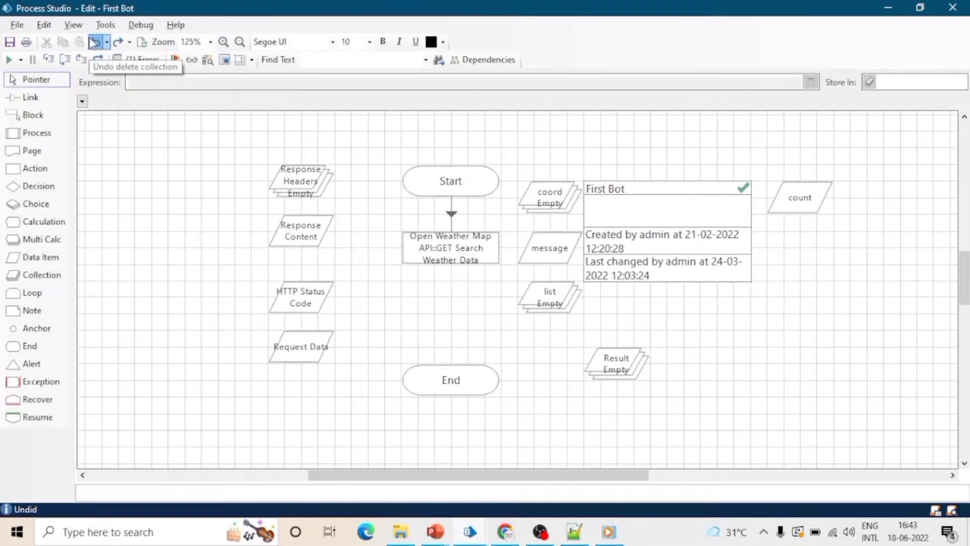
click(94, 42)
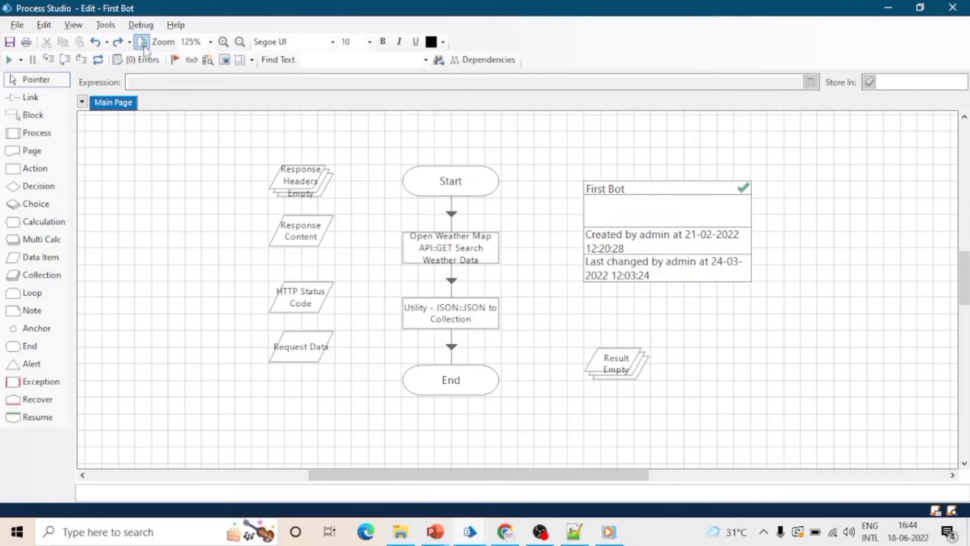
Reselect GET Search Weather Data in the weather stage's properties and display its outputs.
click(432, 248)
key(Return)
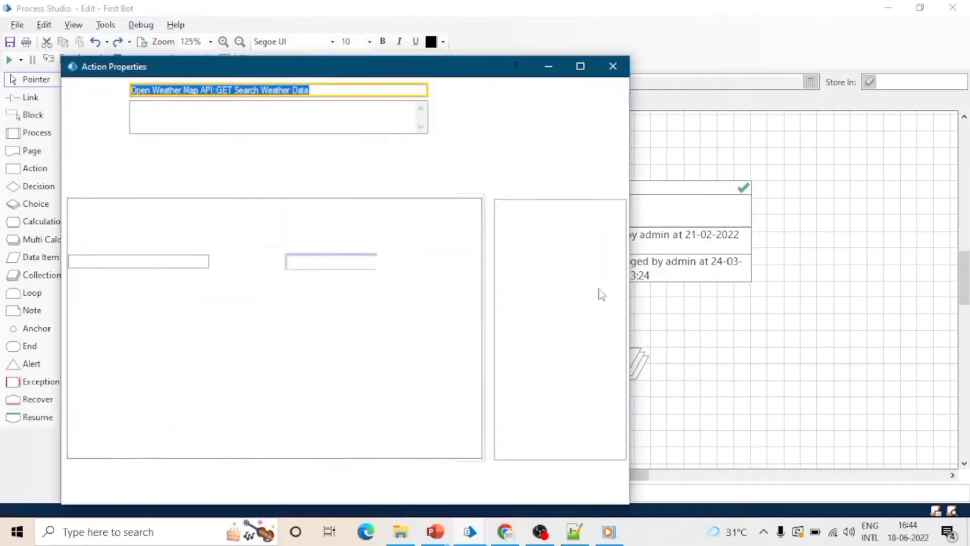
click(457, 167)
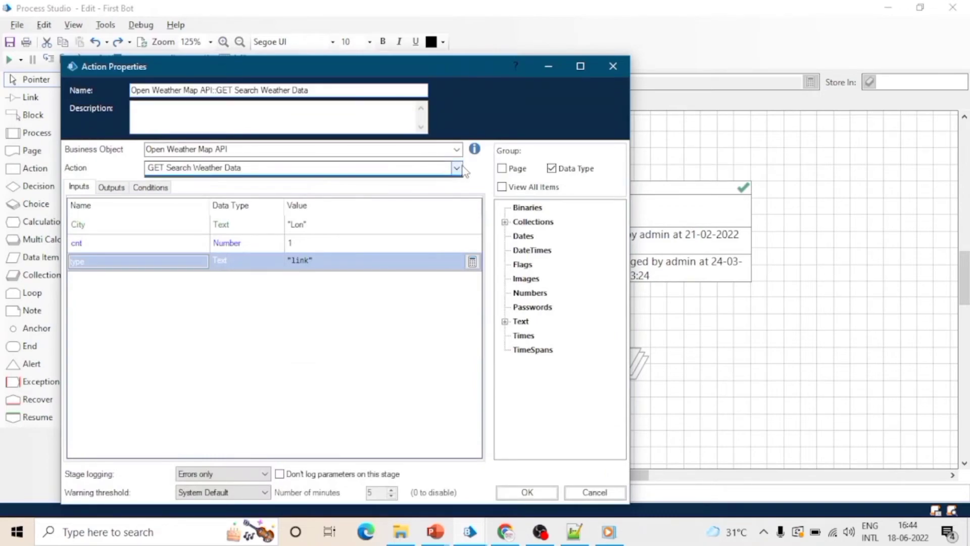
click(202, 191)
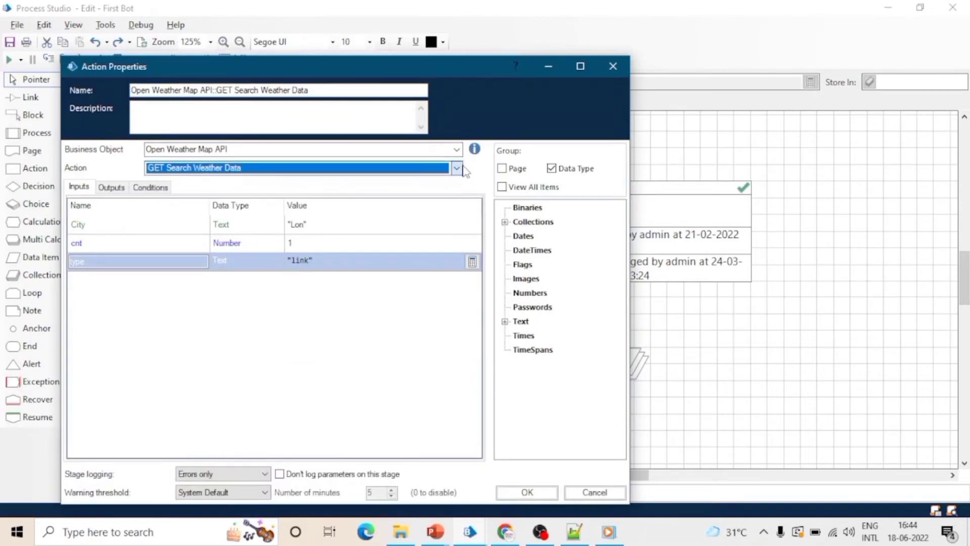
click(107, 189)
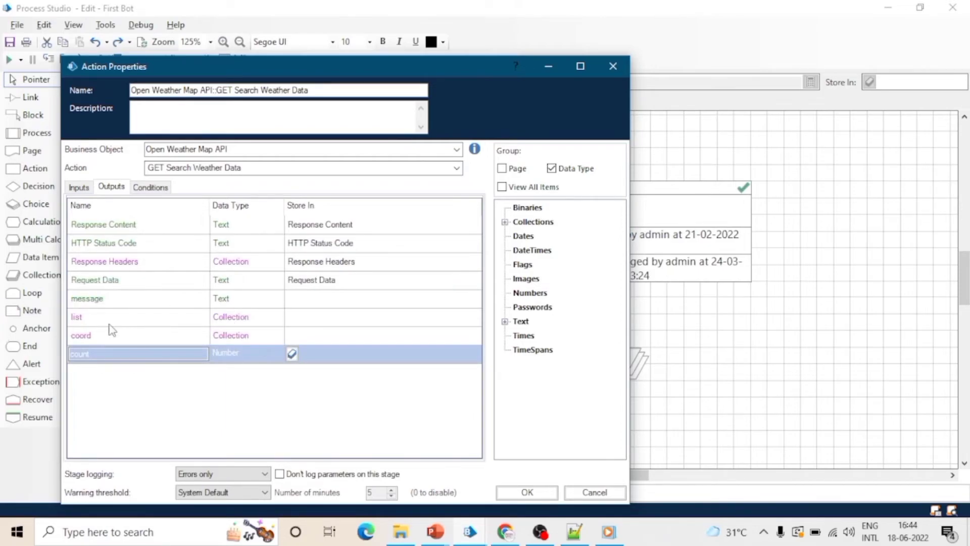
Create same-named data items to store the message, list, coord and count outputs, and apply the action properties.
click(315, 302)
click(293, 301)
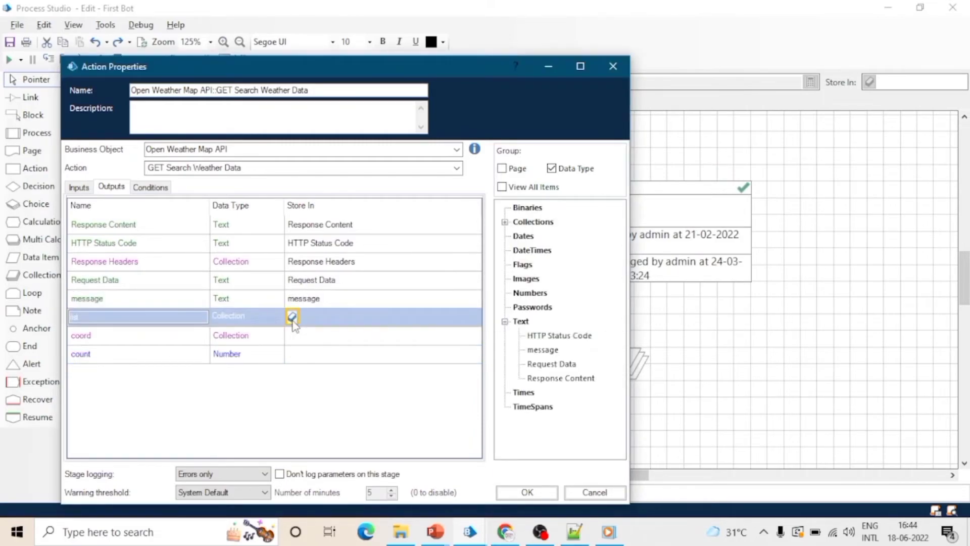
click(293, 318)
click(293, 334)
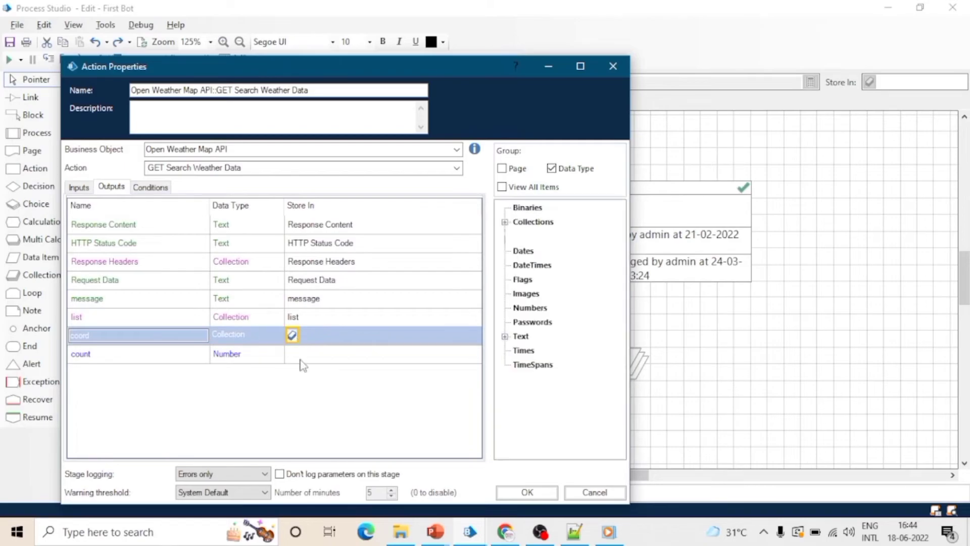
click(293, 353)
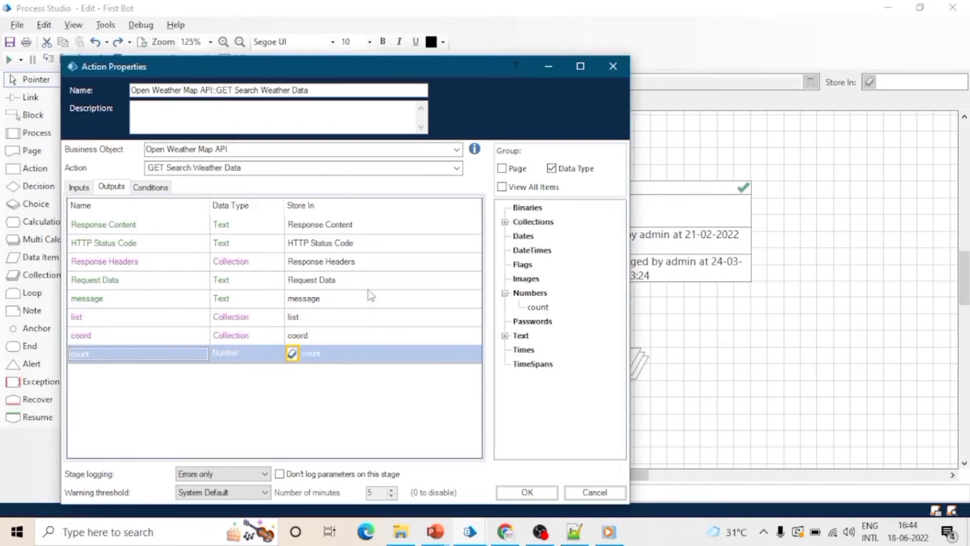
click(527, 493)
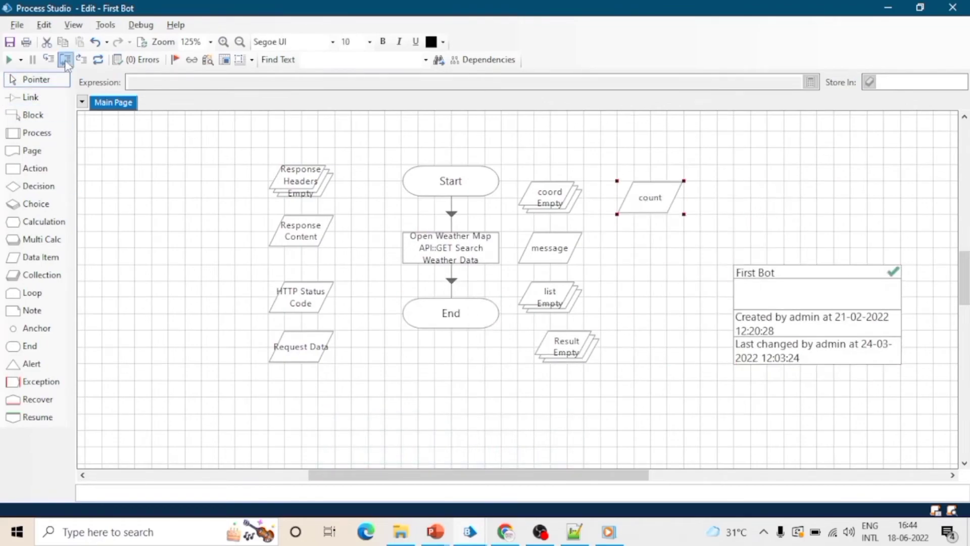
Run the process through to the end and select the current value of the Response Content data item.
click(65, 59)
double_click(305, 230)
triple_click(375, 302)
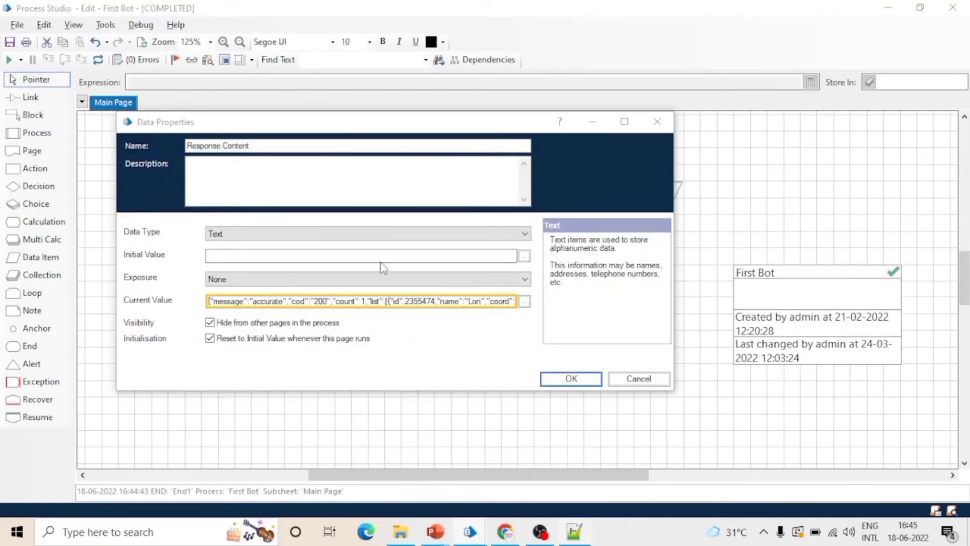
Replace the JSON in 1.json in Notepad++ with the Response Content text, highlight its wind object, and close the editor.
click(575, 532)
click(390, 226)
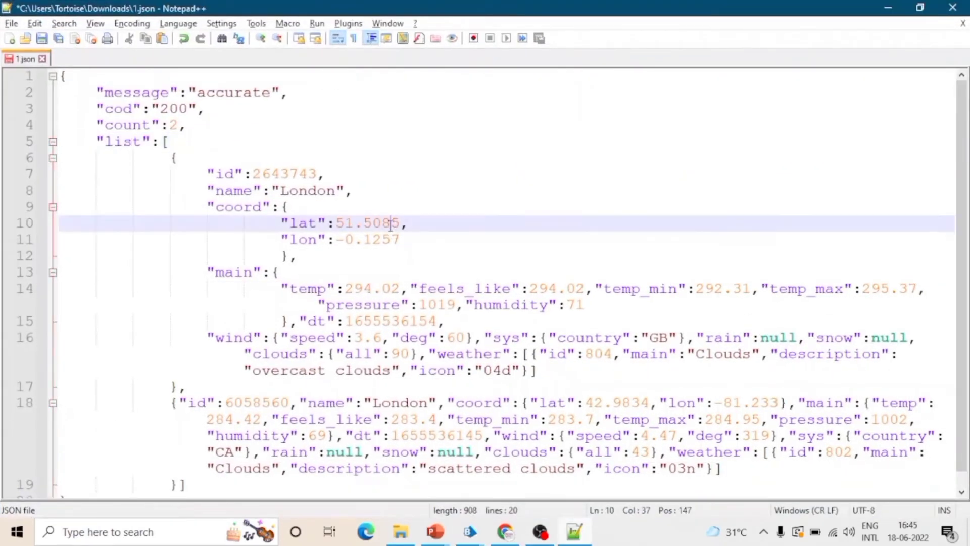
key(ctrl+a)
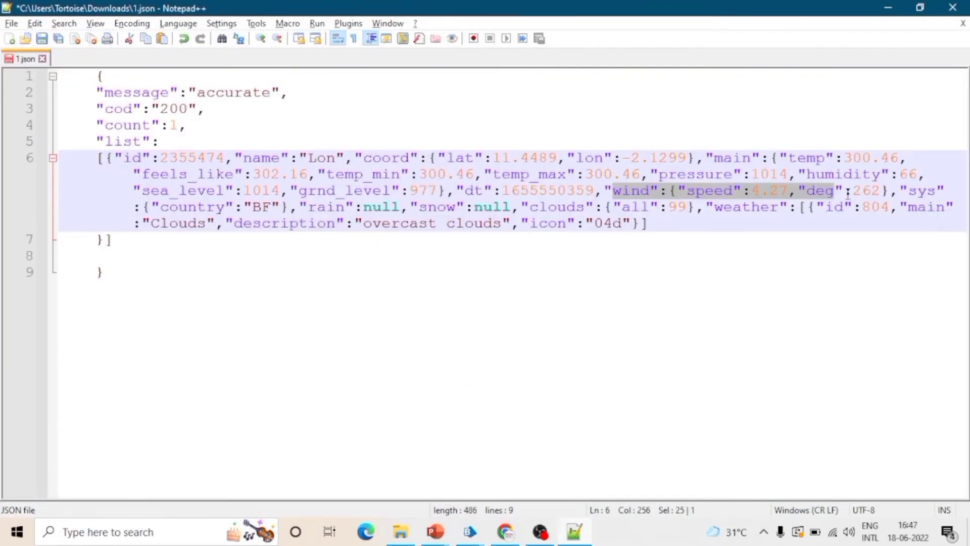
drag(848, 195, 883, 196)
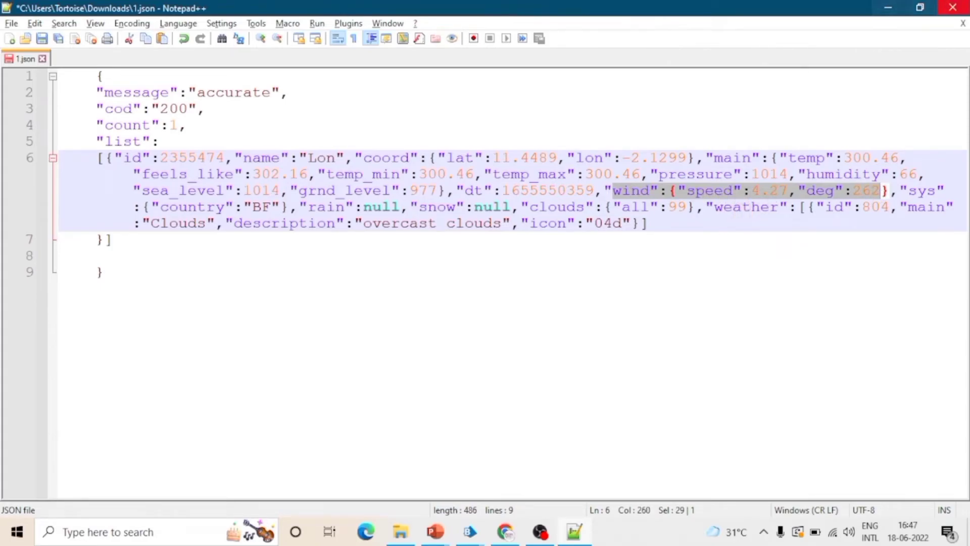
click(952, 7)
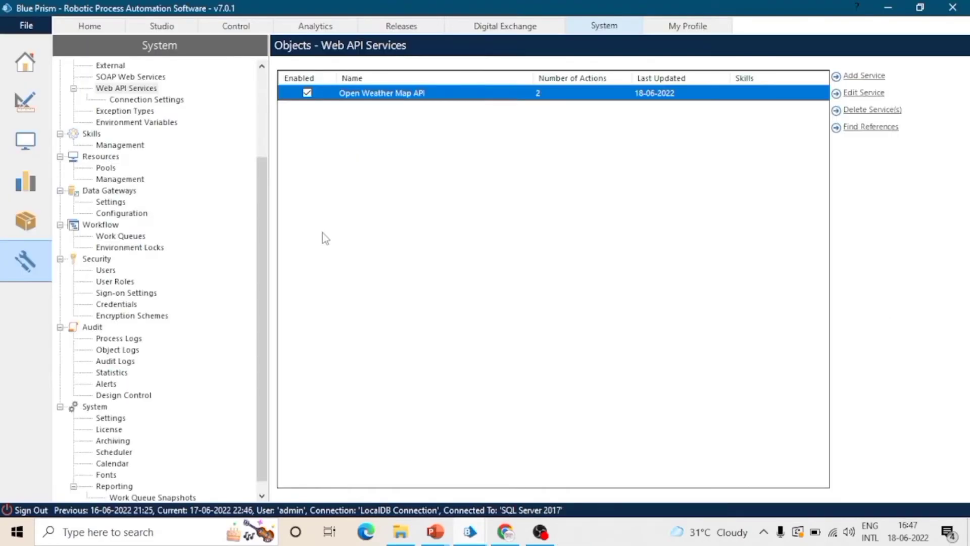
Edit the Open Weather Map API service and add a wind output parameter to the GET Search Weather Data response.
click(877, 94)
click(226, 305)
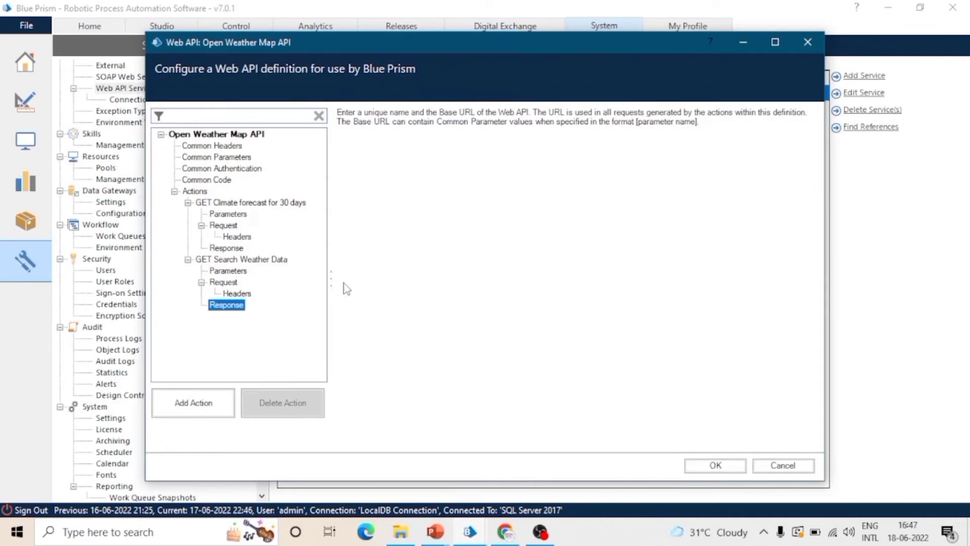
click(373, 226)
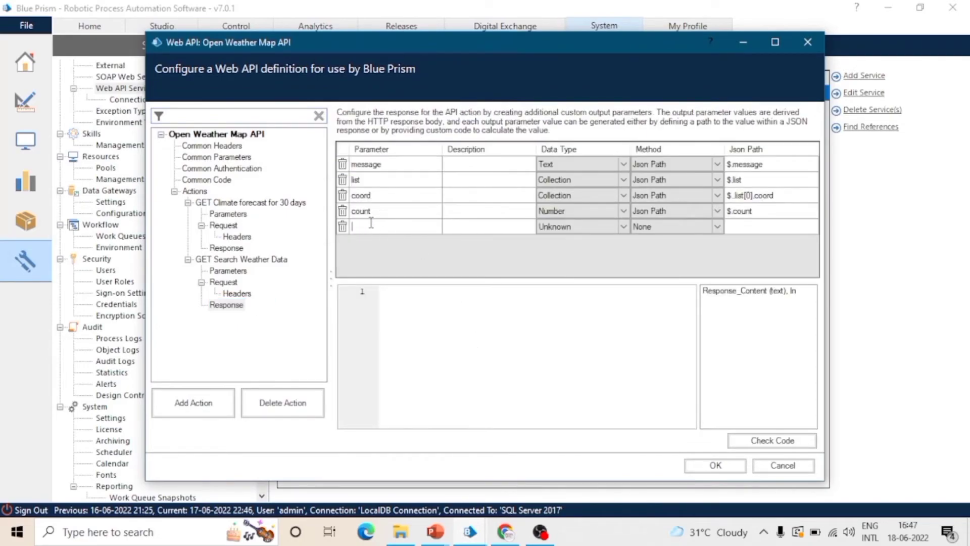
text(wid)
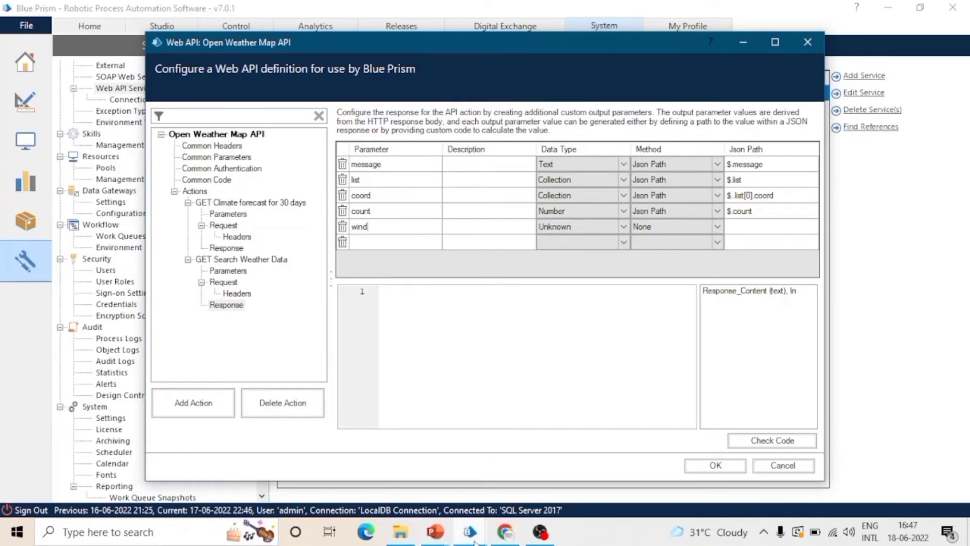
Set the wind parameter's method to Json Path, its data type to Collection and its path to $..list[0].wind.
click(777, 196)
click(577, 329)
click(800, 192)
click(560, 332)
click(753, 228)
click(663, 232)
click(663, 248)
click(586, 230)
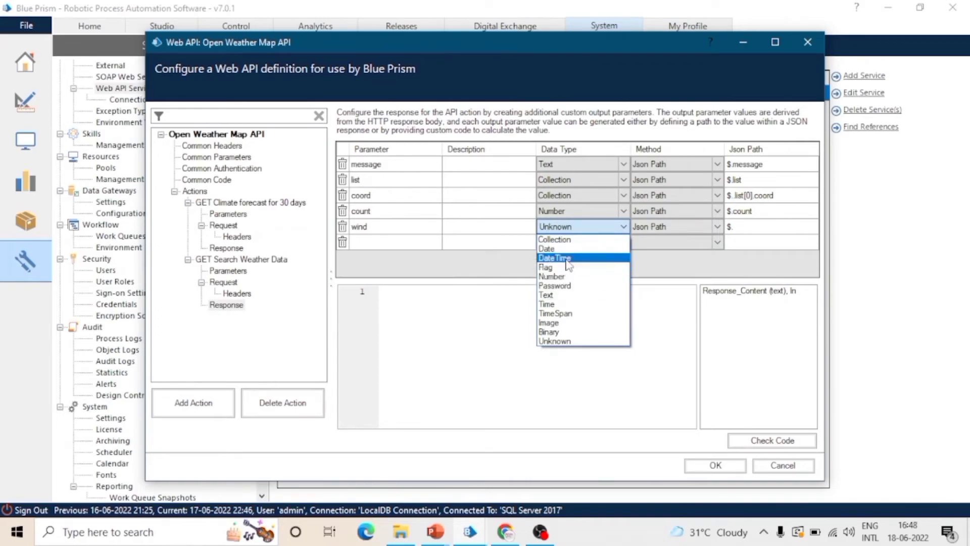
click(576, 239)
click(767, 207)
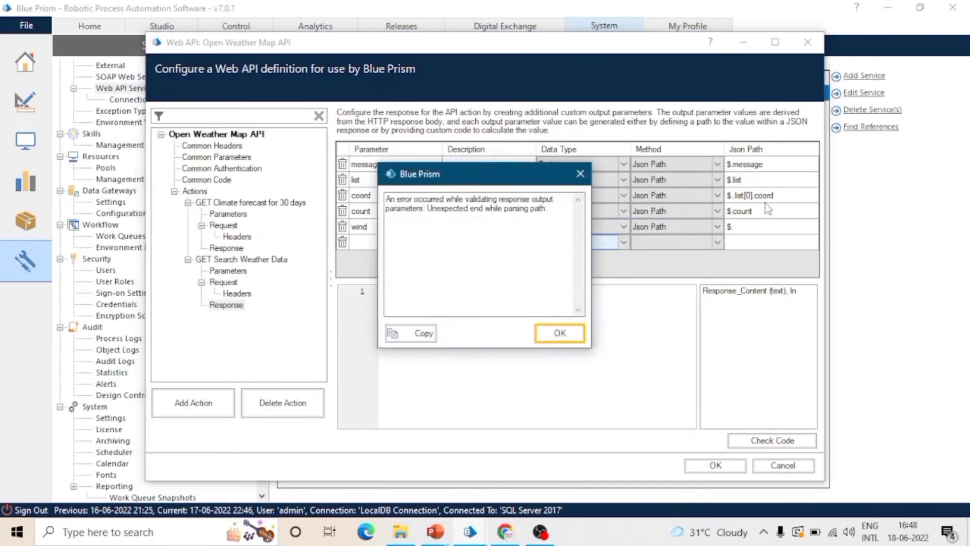
click(557, 335)
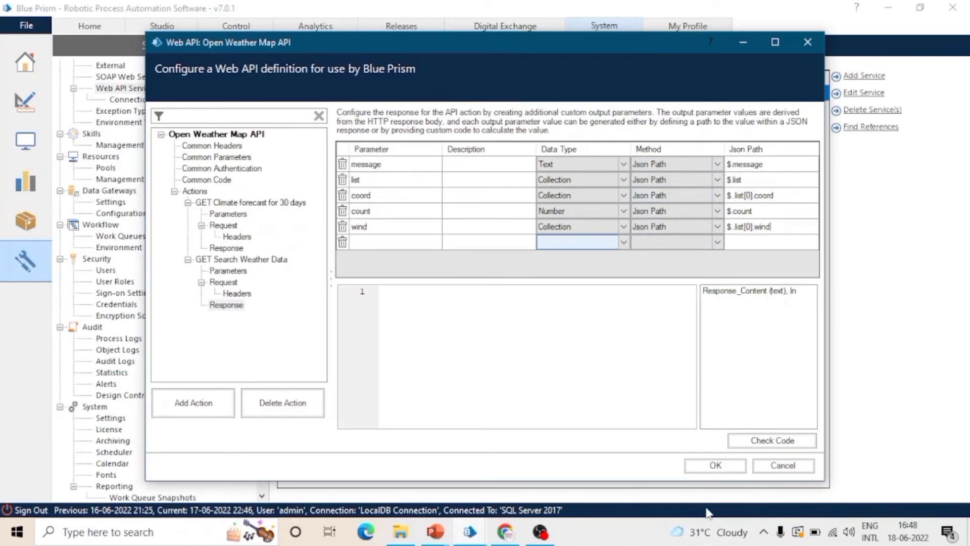
Save the API definition with the wind output, return to the First Bot process and reset it.
click(714, 465)
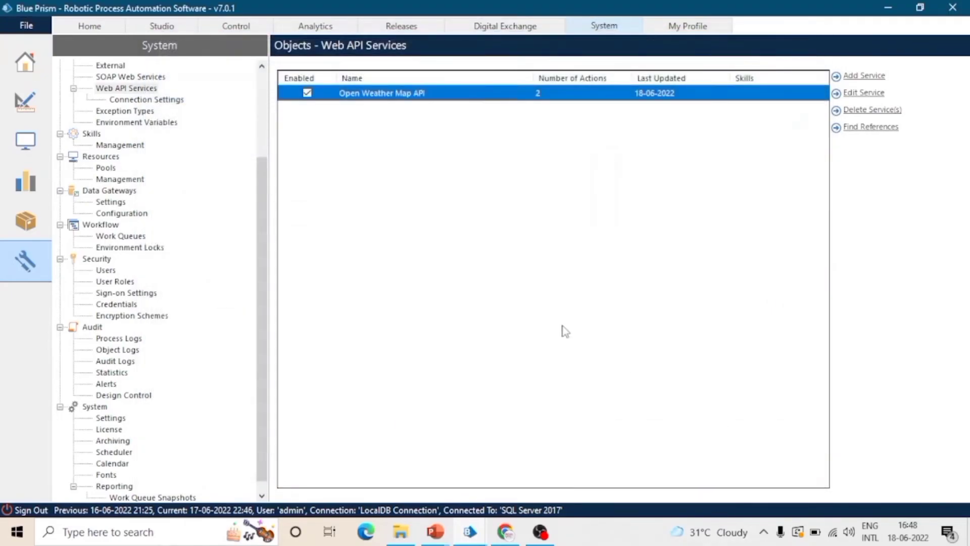
click(470, 532)
click(394, 472)
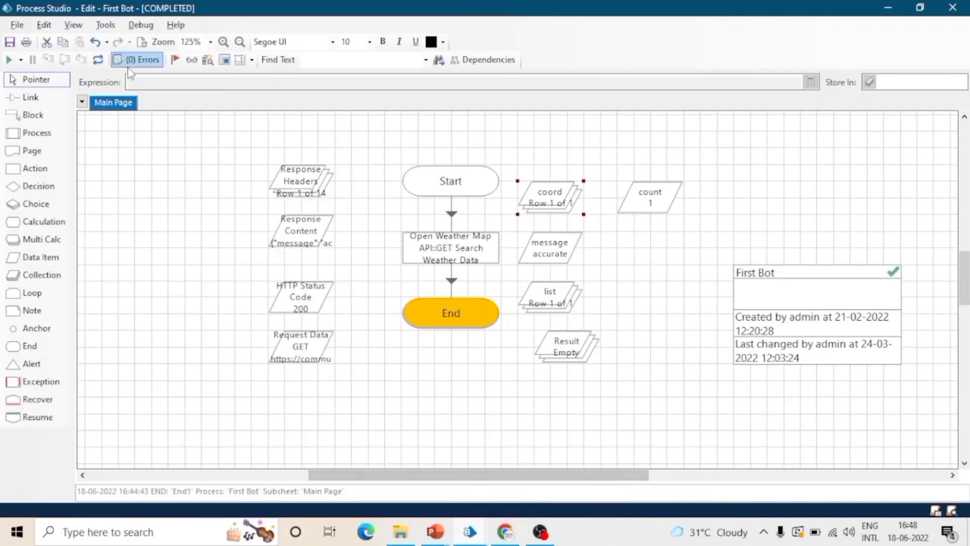
click(426, 248)
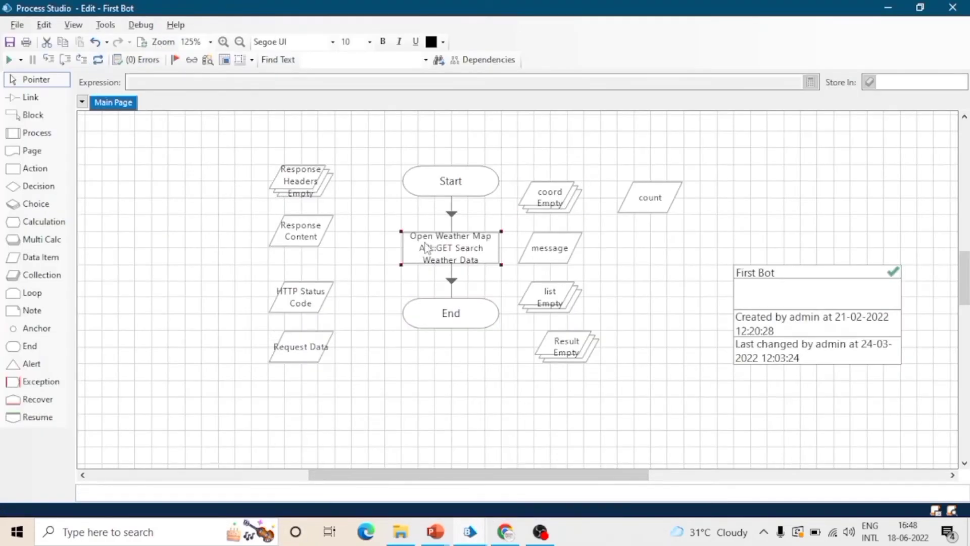
In the weather stage's outputs, create a wind collection to store the wind output.
double_click(427, 248)
click(166, 222)
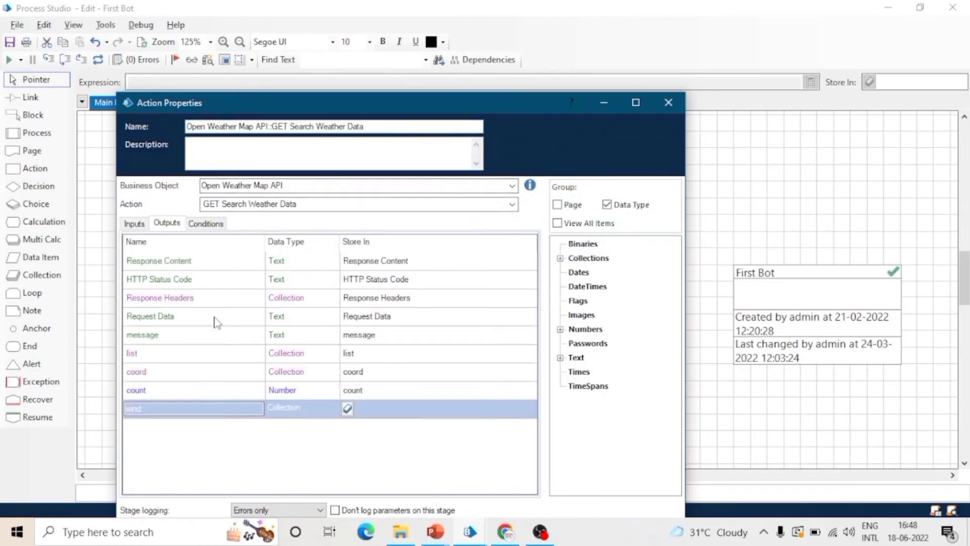
click(347, 408)
drag(487, 108, 492, 38)
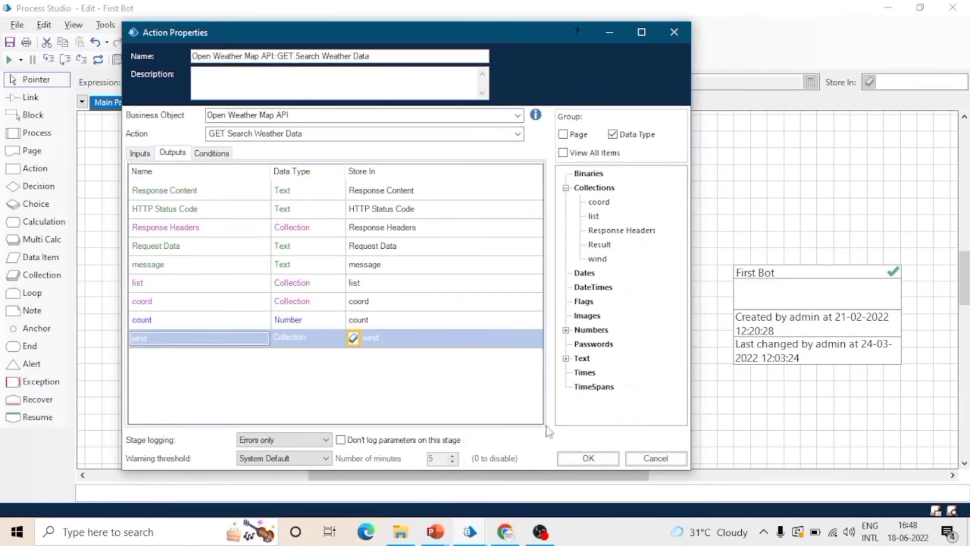